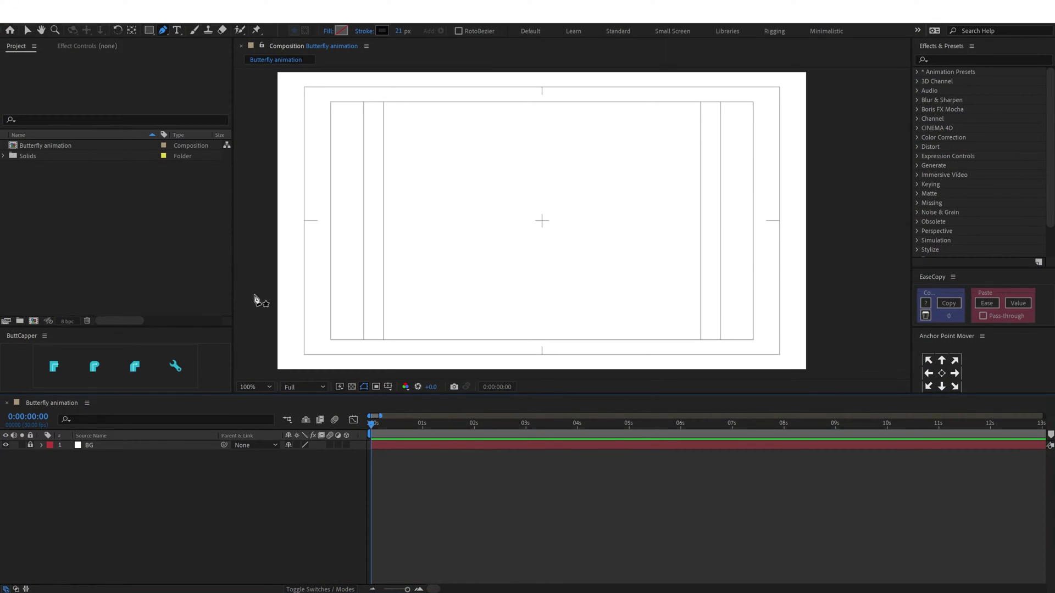
# Draw a curved open path with the Pen tool, from outside the composition's left edge, looping near its right side and ending at the centre
pyautogui.click(258, 236)
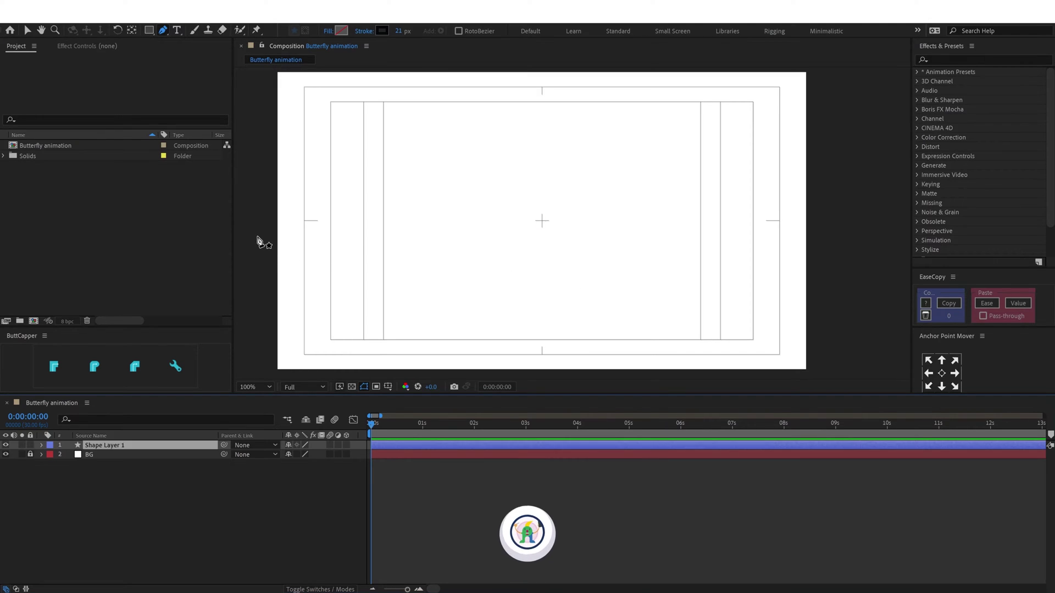
pyautogui.moveTo(570, 271); pyautogui.dragTo(687, 273)
pyautogui.moveTo(670, 198); pyautogui.dragTo(593, 170)
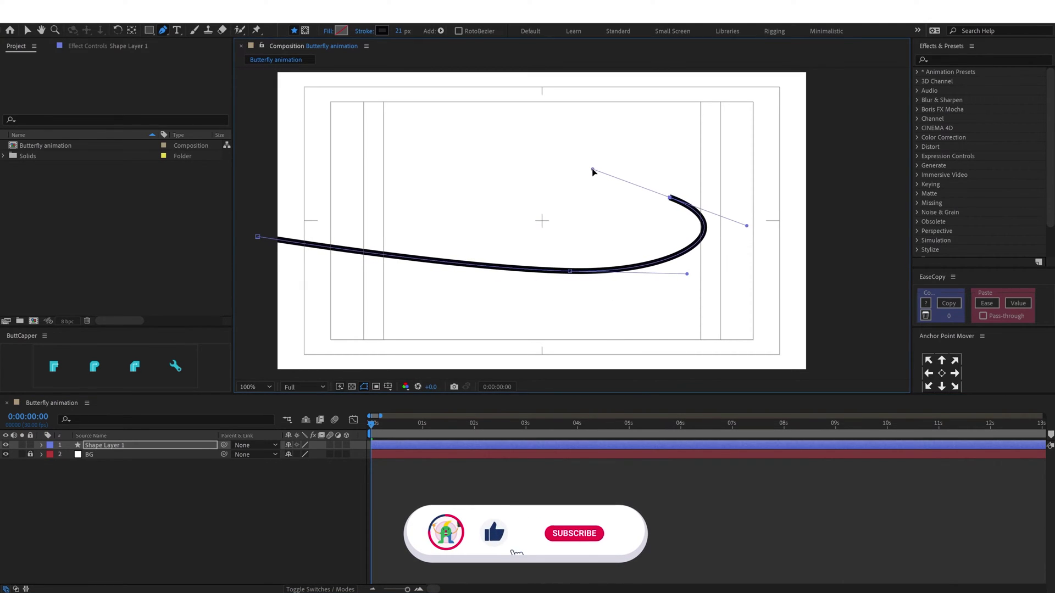
pyautogui.click(541, 220)
pyautogui.moveTo(541, 221); pyautogui.dragTo(532, 227)
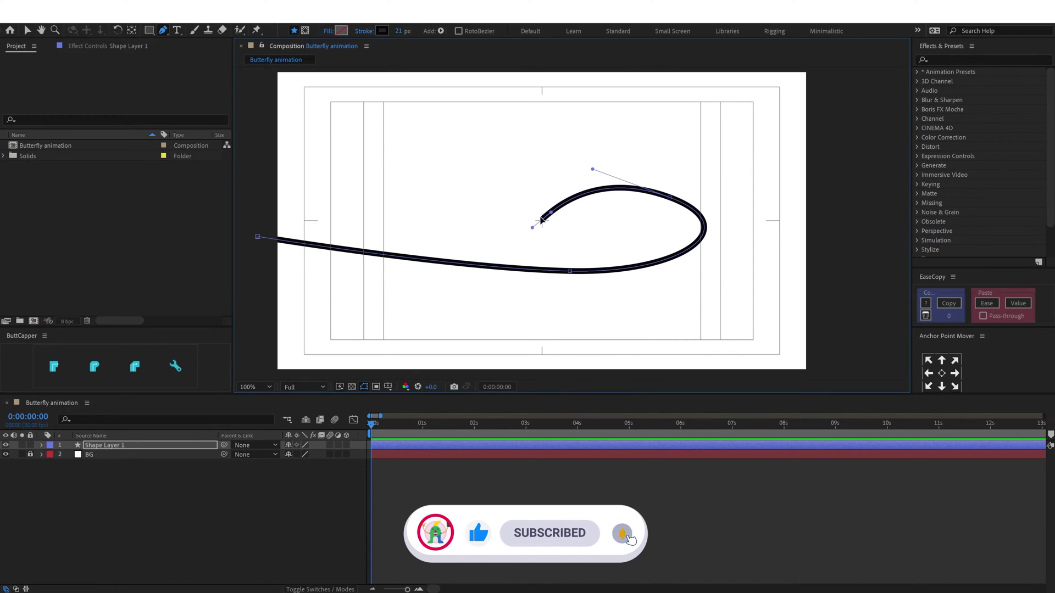
# Reshape the path's upper curve by adjusting its points and Bezier handles so the loop is wider and flows smoothly into the centre
pyautogui.moveTo(551, 214); pyautogui.dragTo(582, 219)
pyautogui.moveTo(669, 197); pyautogui.dragTo(706, 197)
pyautogui.moveTo(783, 225); pyautogui.dragTo(762, 231)
pyautogui.moveTo(635, 155); pyautogui.dragTo(638, 157)
pyautogui.doubleClick(569, 272)
pyautogui.click(275, 485)
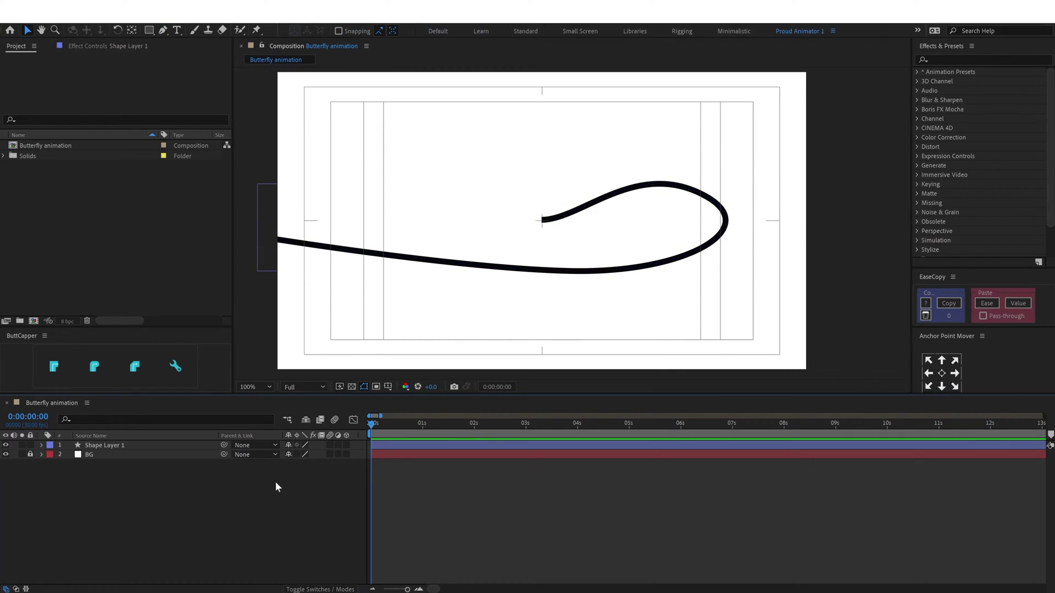
# Rename the new shape layer as Body
pyautogui.click(151, 445)
pyautogui.click(93, 373)
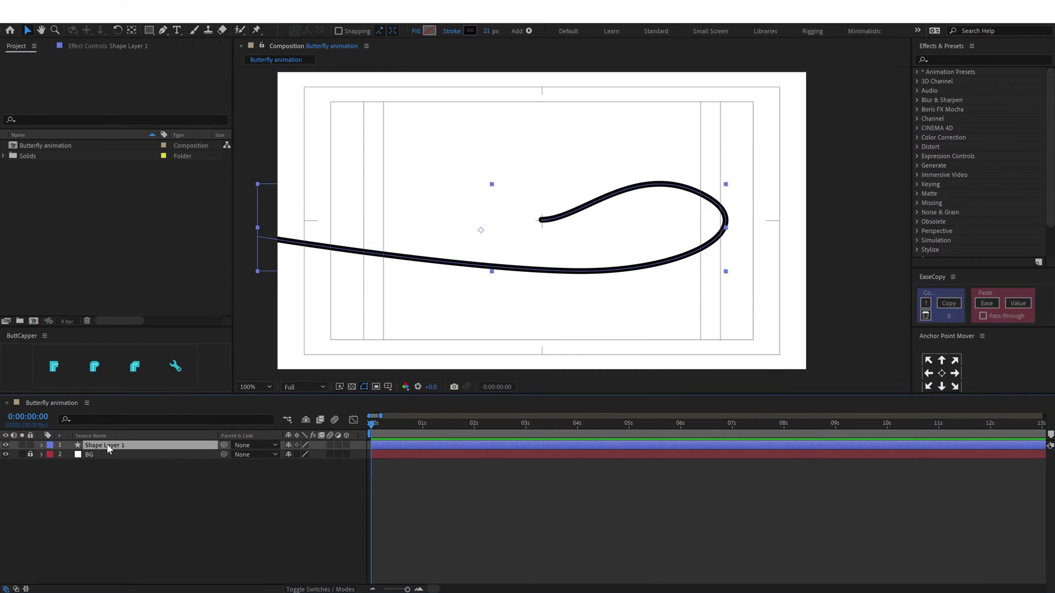
pyautogui.press('Return')
pyautogui.write('Body')
pyautogui.press('Return')
# Add Trim Paths to the Body layer, with Start at 17% and End at 23%
pyautogui.click(40, 446)
pyautogui.click(51, 455)
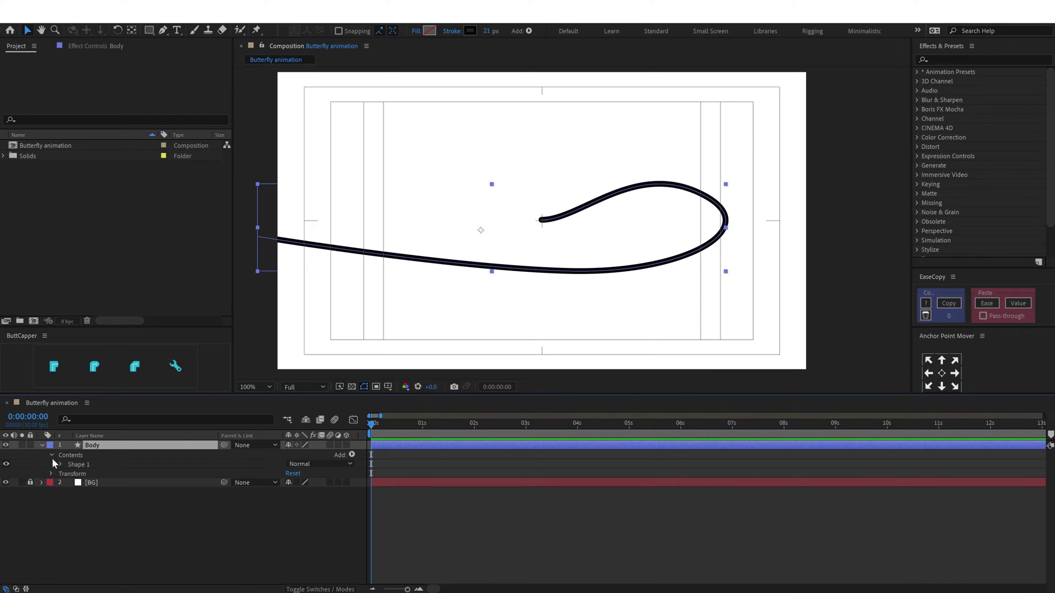
pyautogui.click(351, 454)
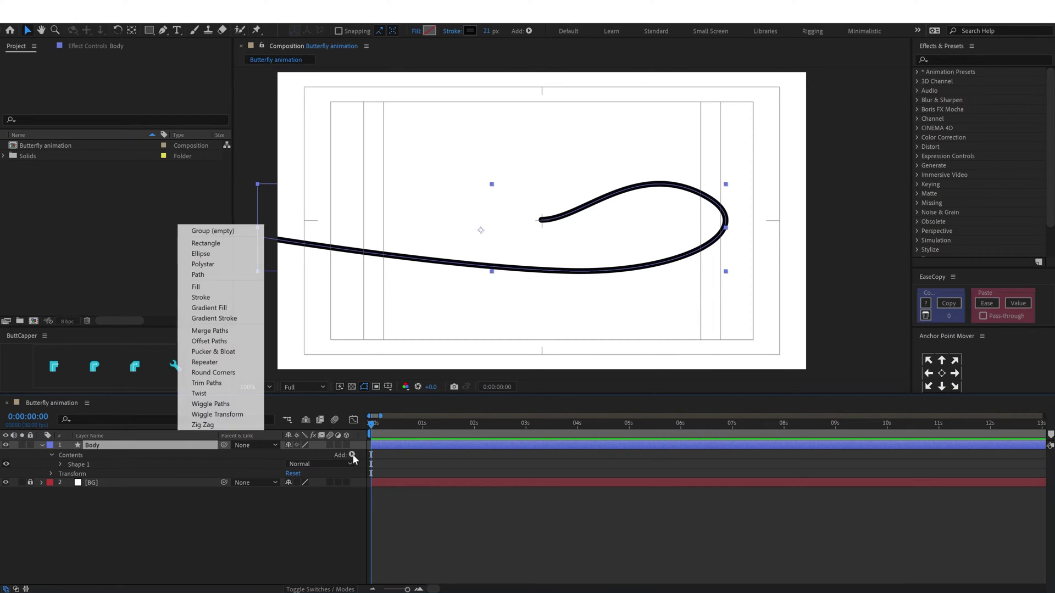
pyautogui.click(200, 383)
pyautogui.click(61, 474)
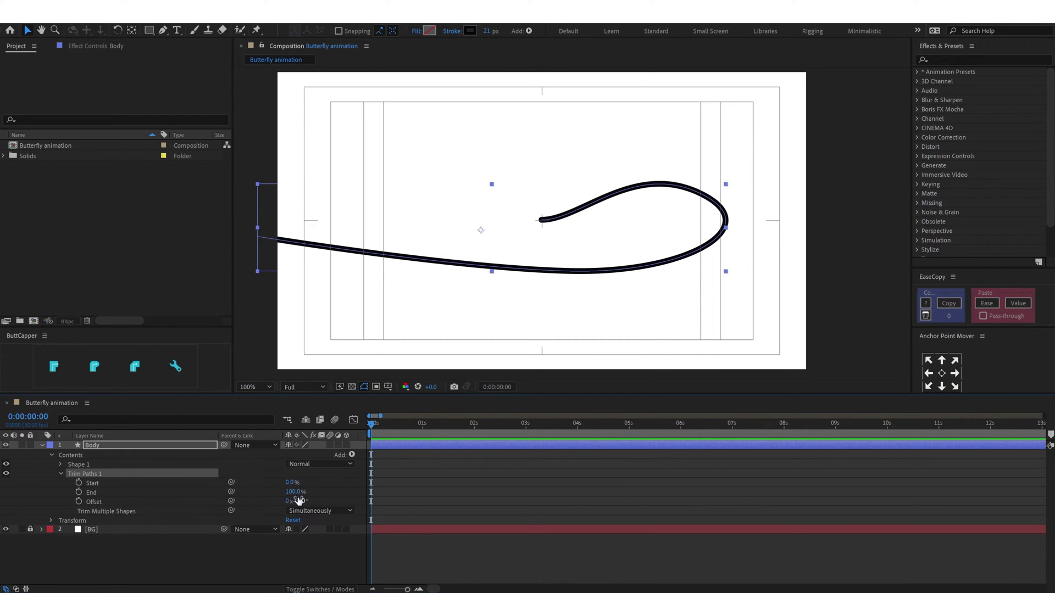
pyautogui.moveTo(292, 490)
pyautogui.mouseDown()
pyautogui.moveTo(256, 495)
pyautogui.moveTo(295, 482)
pyautogui.mouseUp()
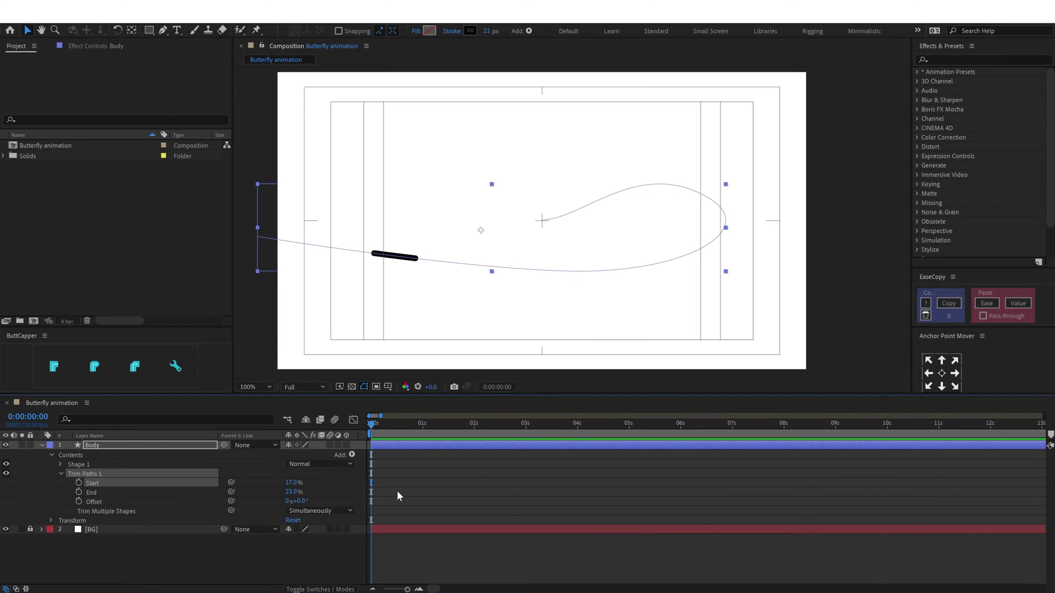
# Taper the Body's stroke with a Start Length of 73% and a Start Ease of 26%
pyautogui.click(60, 464)
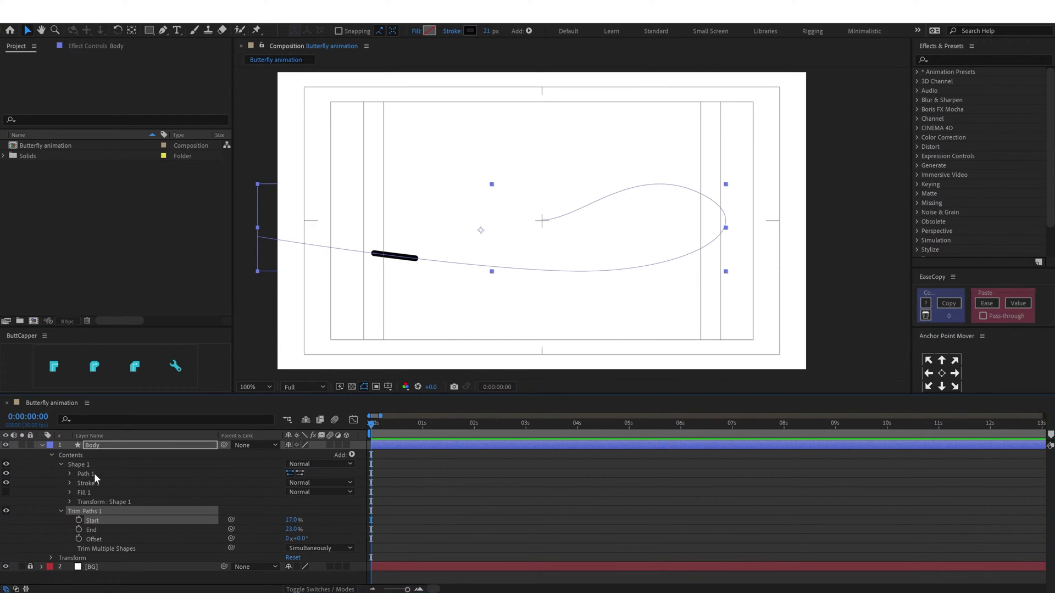
pyautogui.click(70, 483)
pyautogui.scroll(-1, 171, 504)
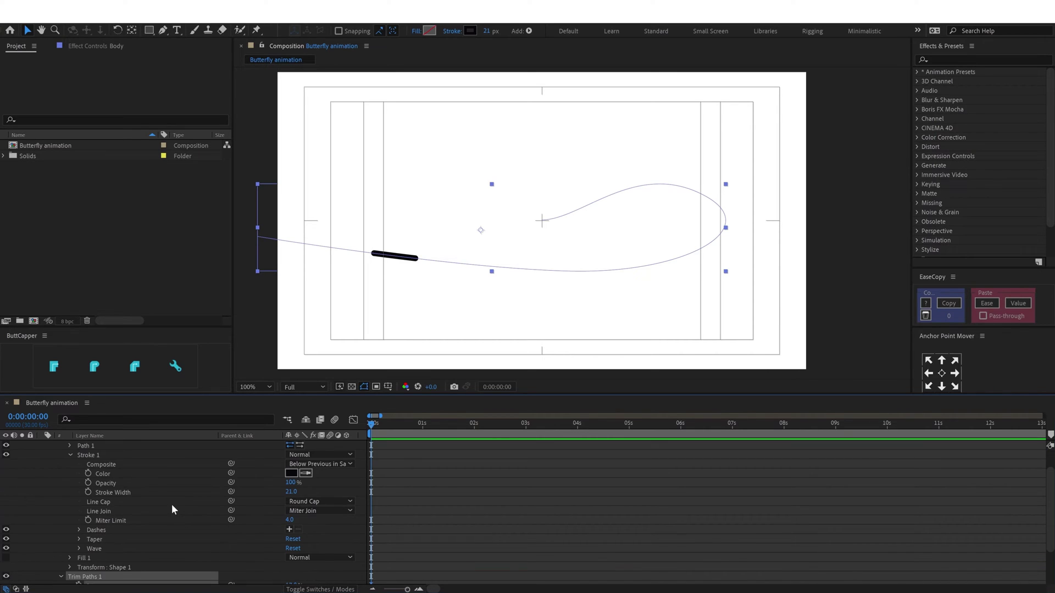
pyautogui.click(79, 539)
pyautogui.scroll(-3, 220, 503)
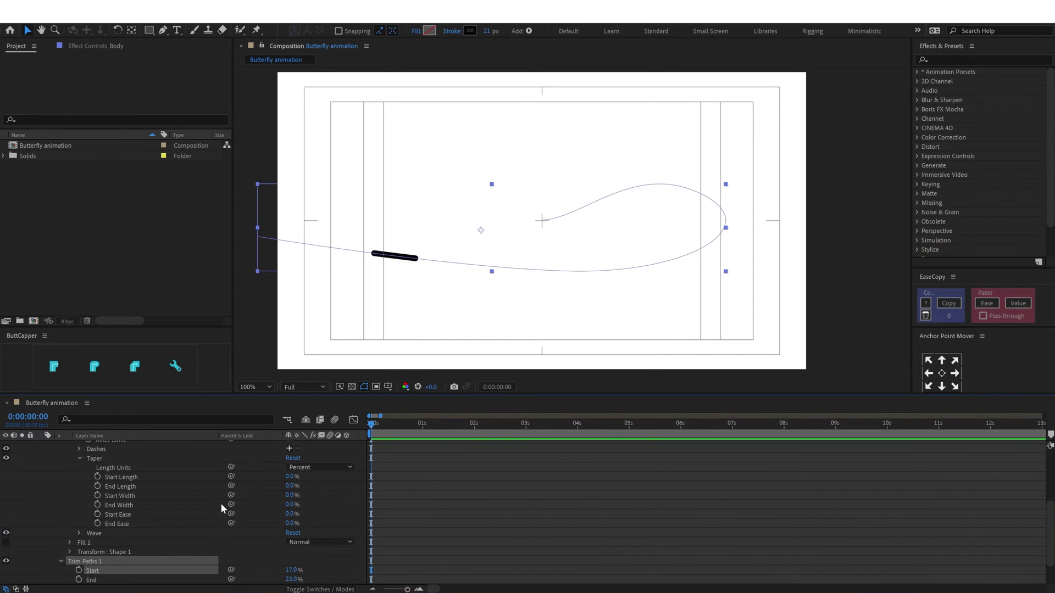
pyautogui.moveTo(290, 477); pyautogui.dragTo(338, 475)
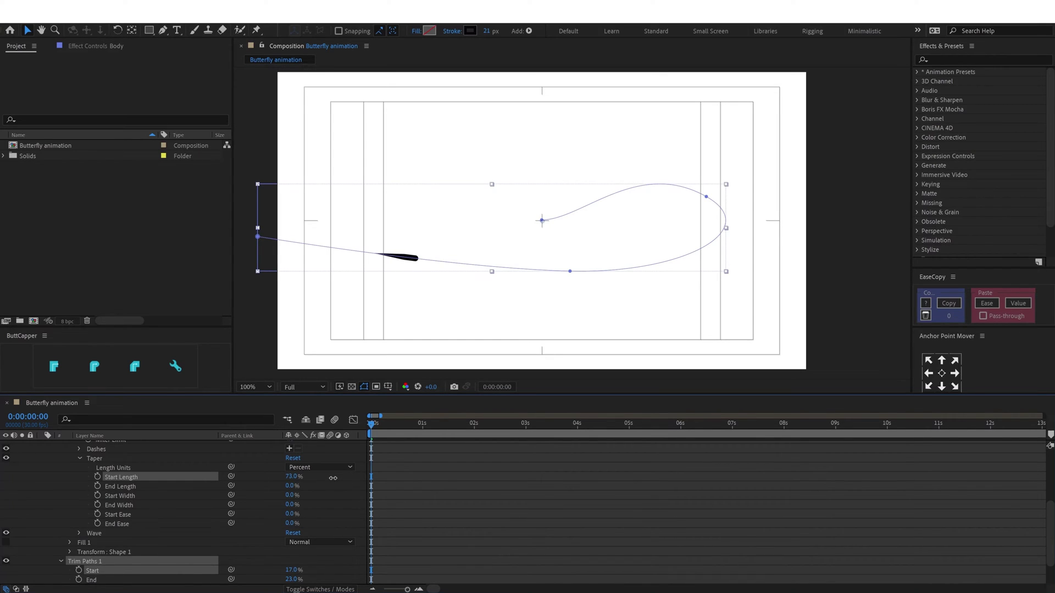
pyautogui.moveTo(292, 514); pyautogui.dragTo(302, 511)
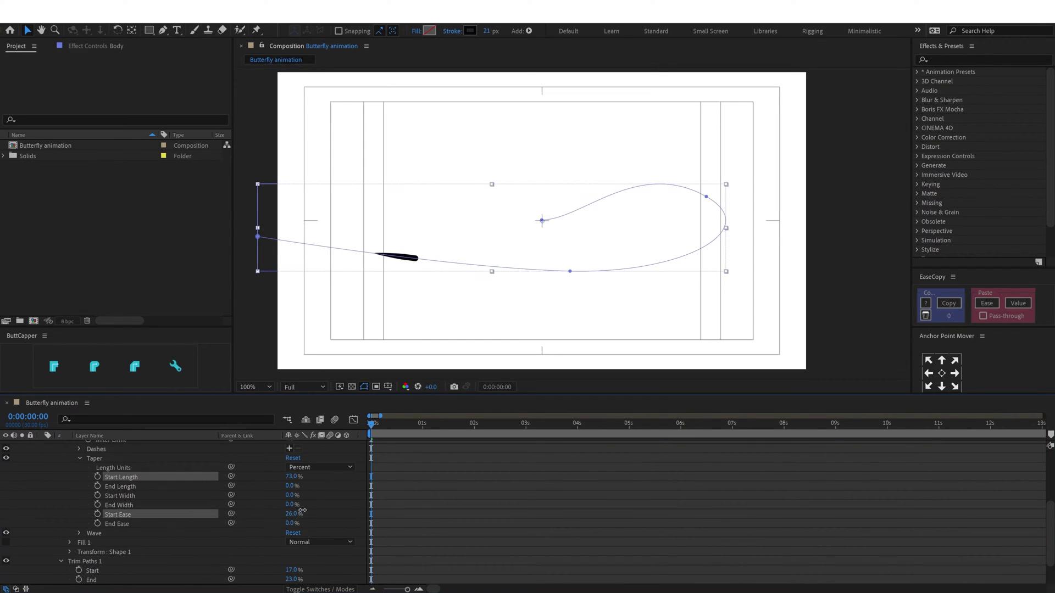
pyautogui.click(408, 500)
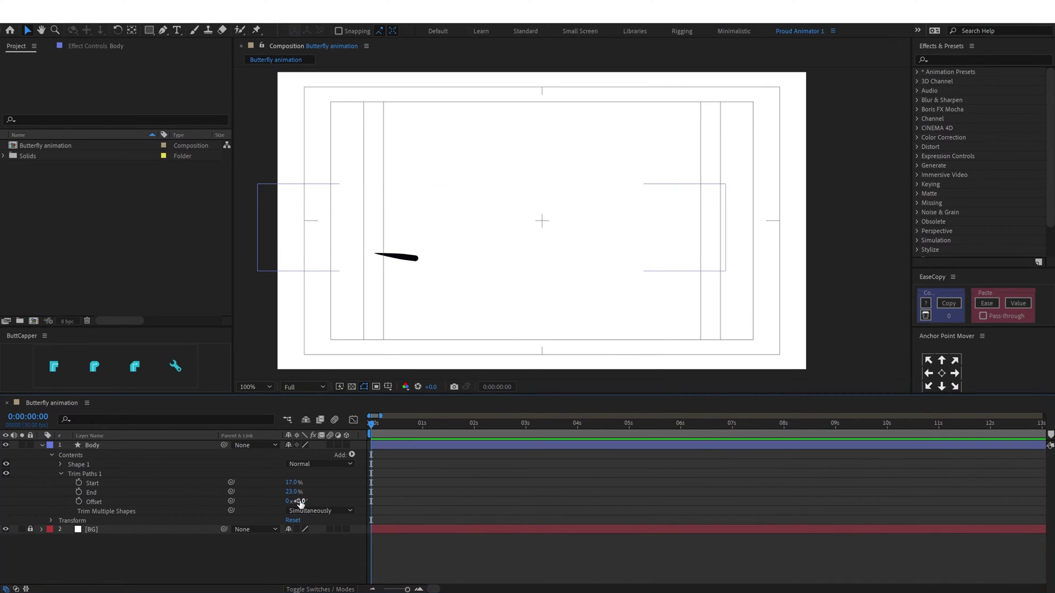
# Keyframe the Trim Paths Offset at the first frame and set it to 279° at 1 second, bringing the body to the path's end
pyautogui.moveTo(300, 503)
pyautogui.mouseDown()
pyautogui.moveTo(377, 494)
pyautogui.moveTo(420, 468)
pyautogui.moveTo(256, 477)
pyautogui.moveTo(341, 478)
pyautogui.moveTo(314, 479)
pyautogui.moveTo(397, 502)
pyautogui.mouseUp()
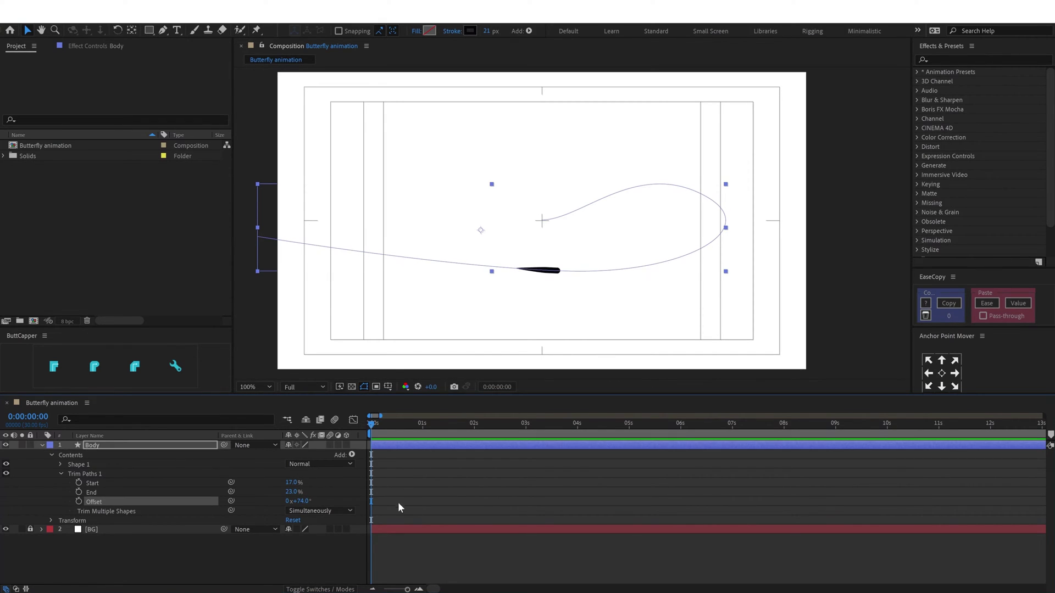
pyautogui.click(272, 499)
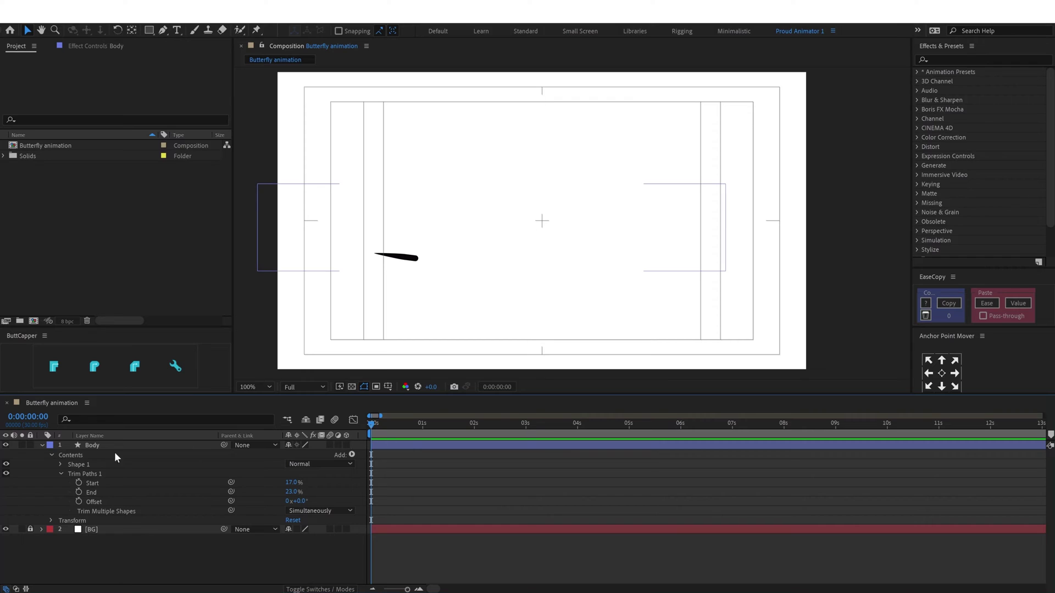
pyautogui.click(79, 502)
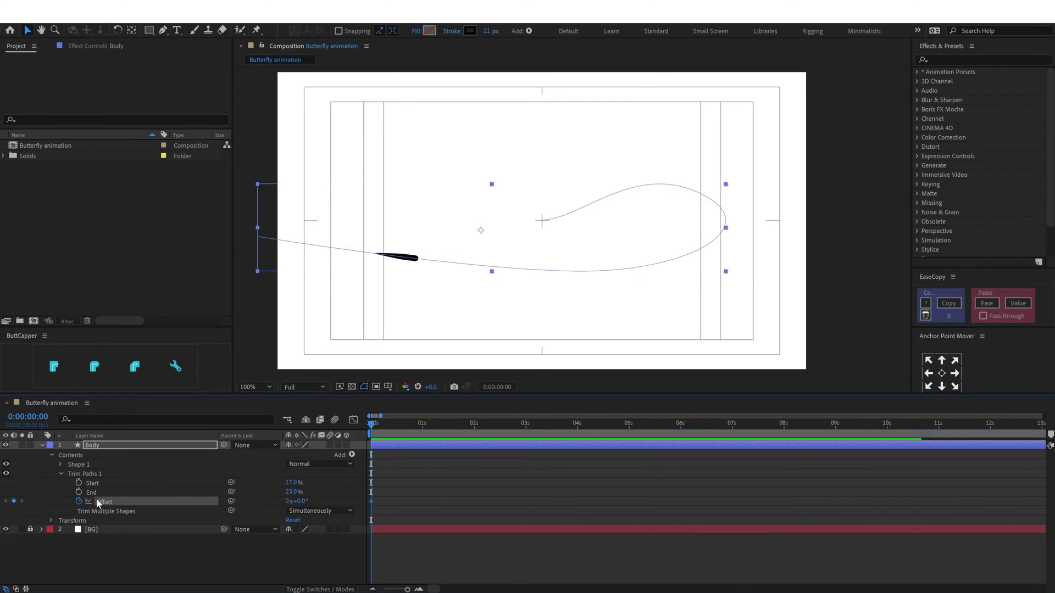
pyautogui.click(42, 419)
pyautogui.write('+6')
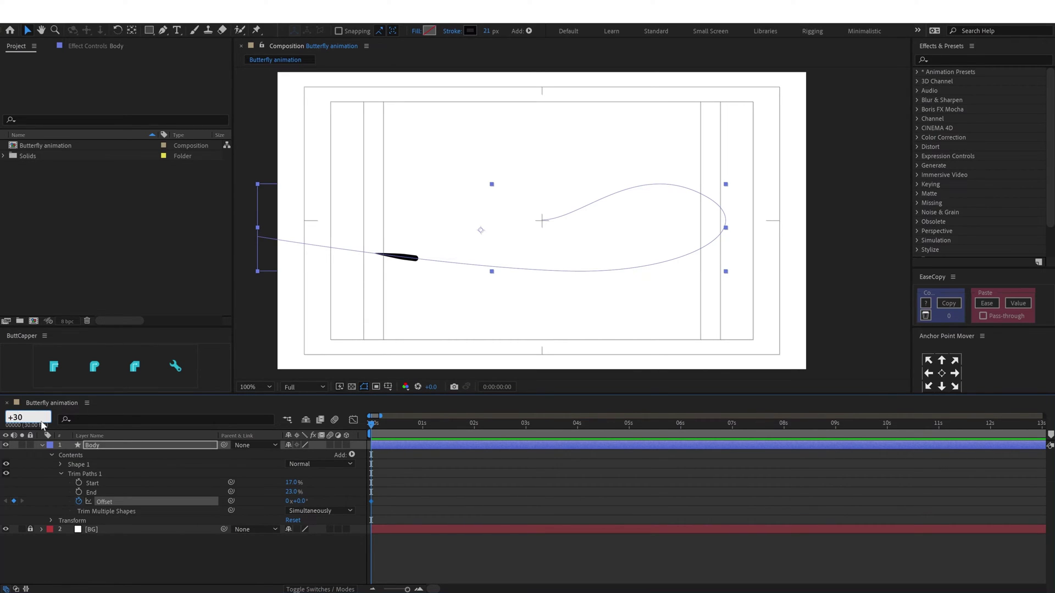
pyautogui.press('Return')
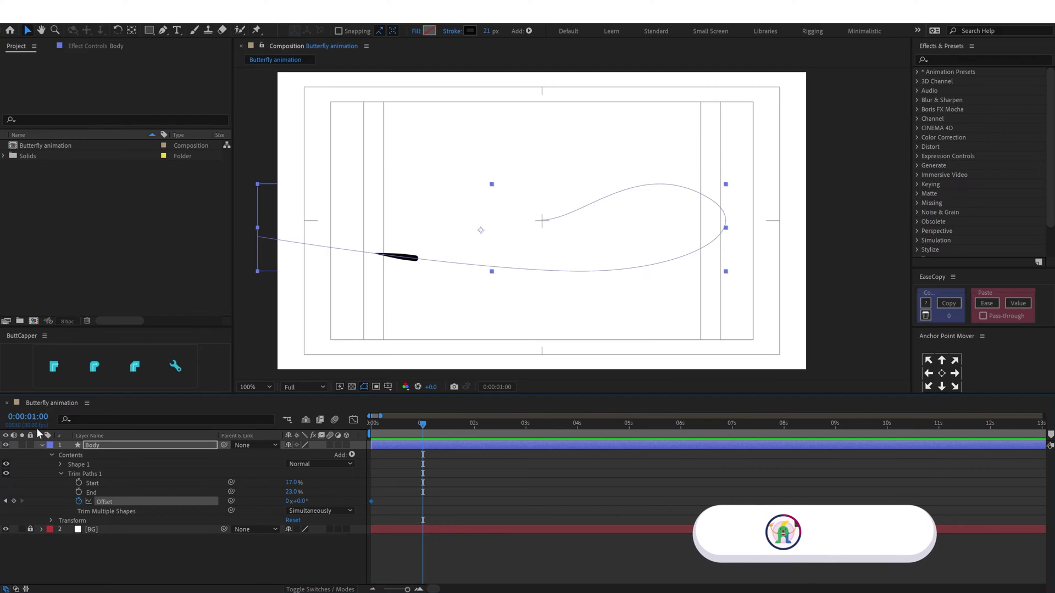
pyautogui.moveTo(301, 502); pyautogui.dragTo(433, 483)
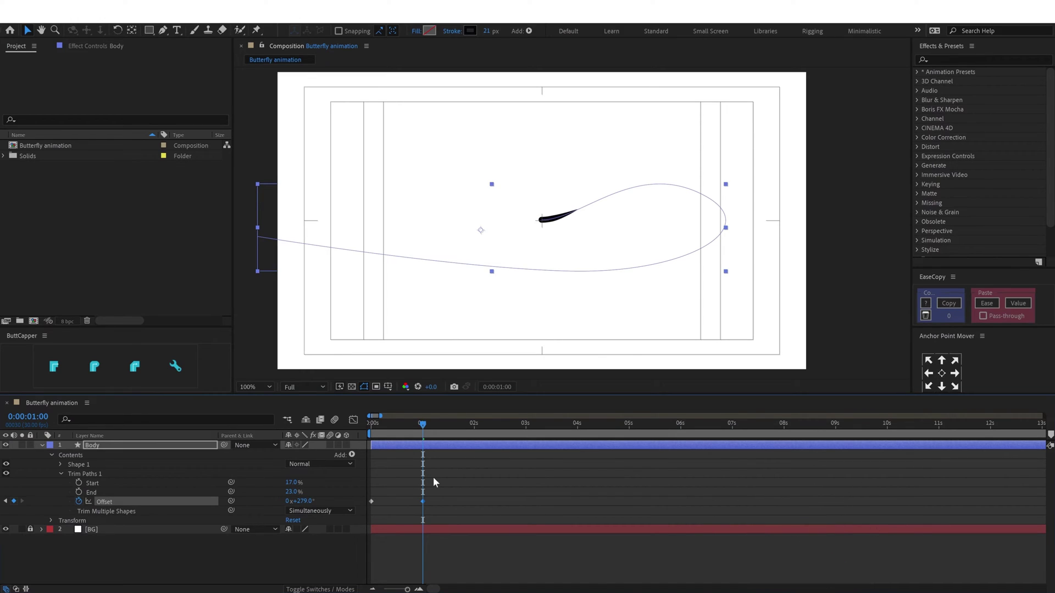
# Set the Offset at the first frame to -45° and apply Easy Ease to both Offset keyframes
pyautogui.press('Home')
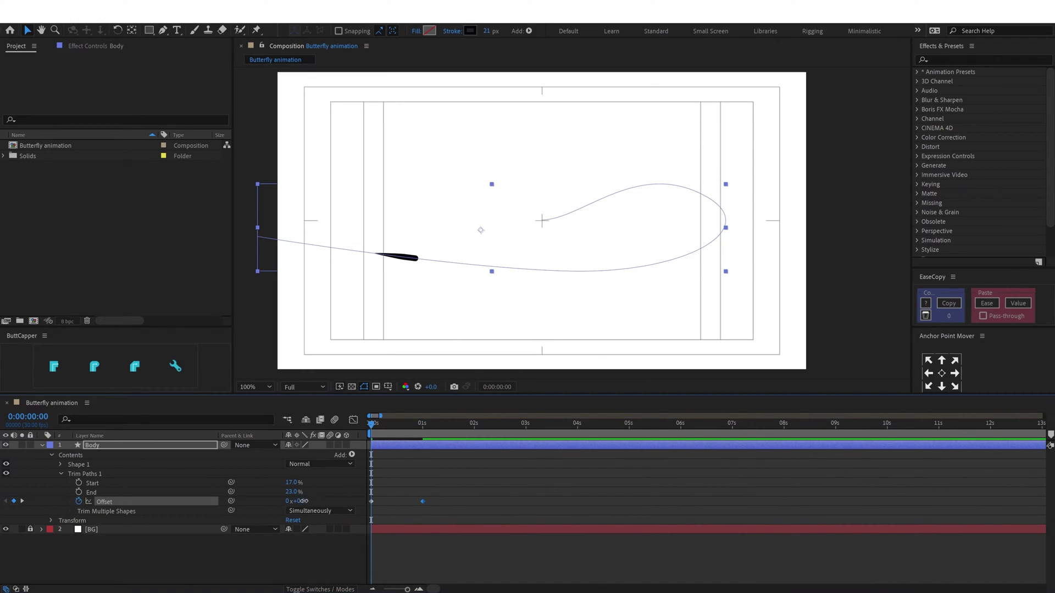
pyautogui.moveTo(300, 501); pyautogui.dragTo(278, 502)
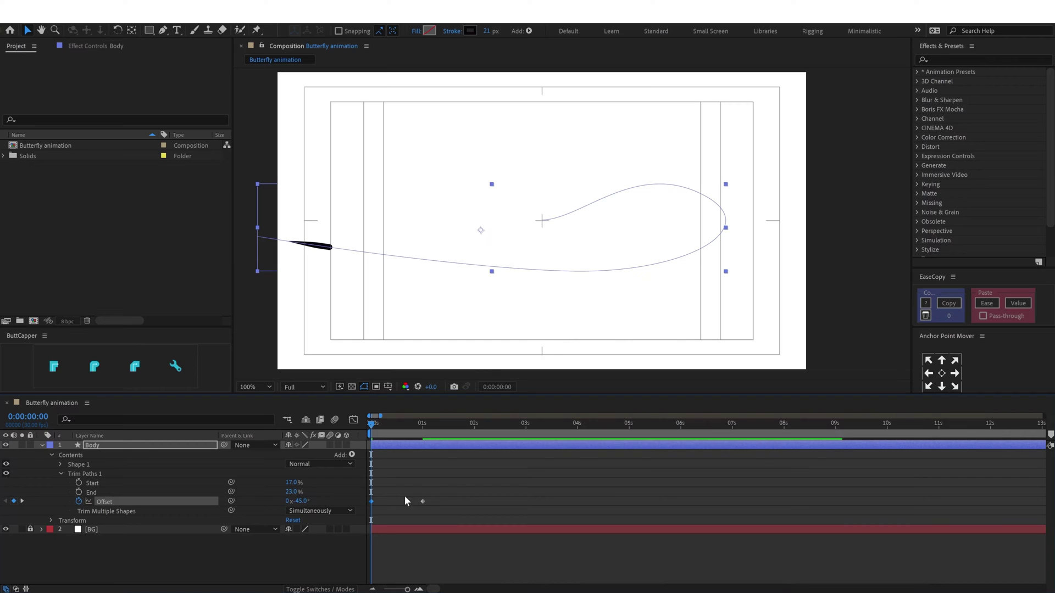
pyautogui.moveTo(450, 497); pyautogui.dragTo(360, 508)
pyautogui.press('F9')
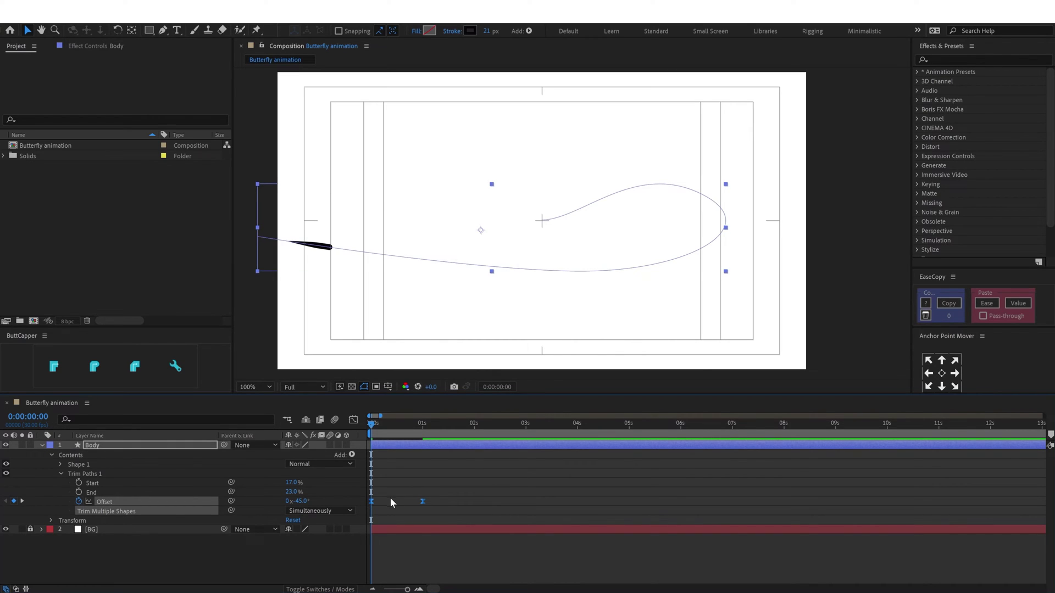
# Reshape the Offset's speed graph so the speed peaks early and slows gradually towards the last keyframe, and preview the motion
pyautogui.click(353, 419)
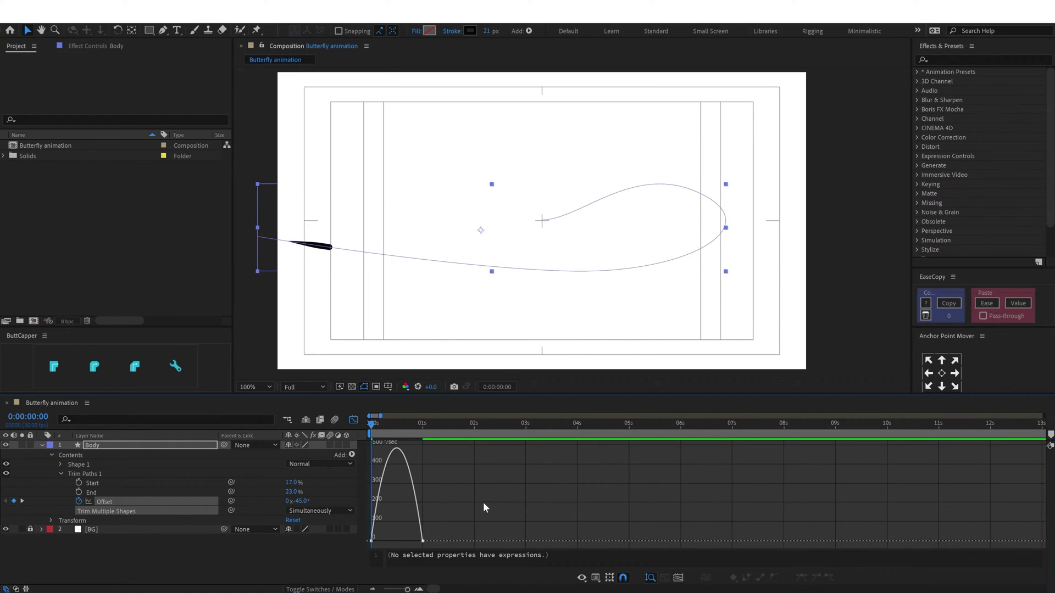
pyautogui.press('=')
pyautogui.press('=')
pyautogui.press('=')
pyautogui.moveTo(770, 548); pyautogui.dragTo(621, 541)
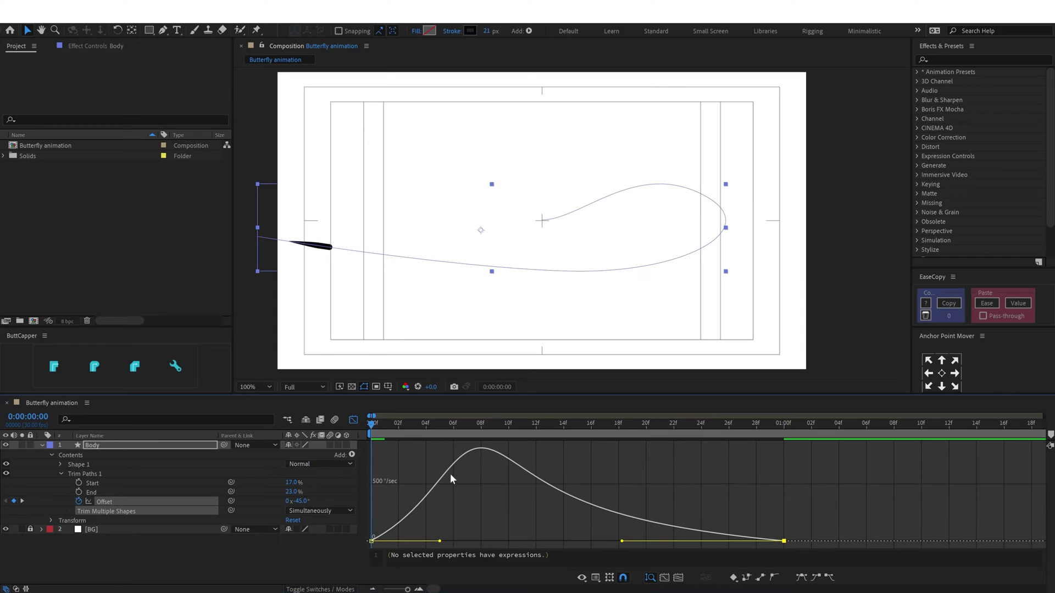
pyautogui.click(354, 421)
pyautogui.click(422, 484)
pyautogui.press('space')
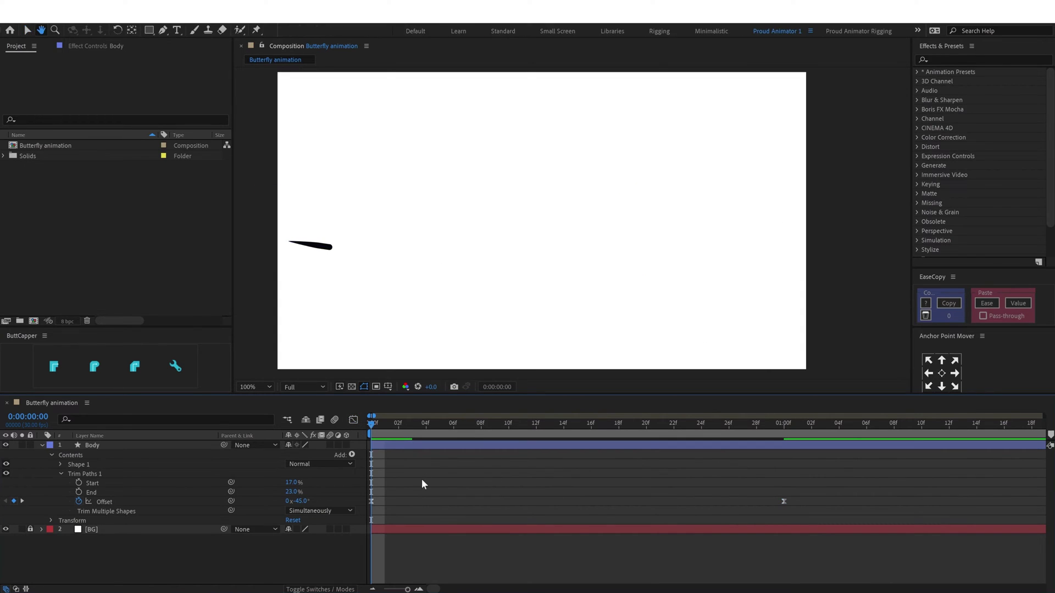
# Move the last Offset keyframe to 0:00:01:11 and preview the animation
pyautogui.press('-')
pyautogui.press('-')
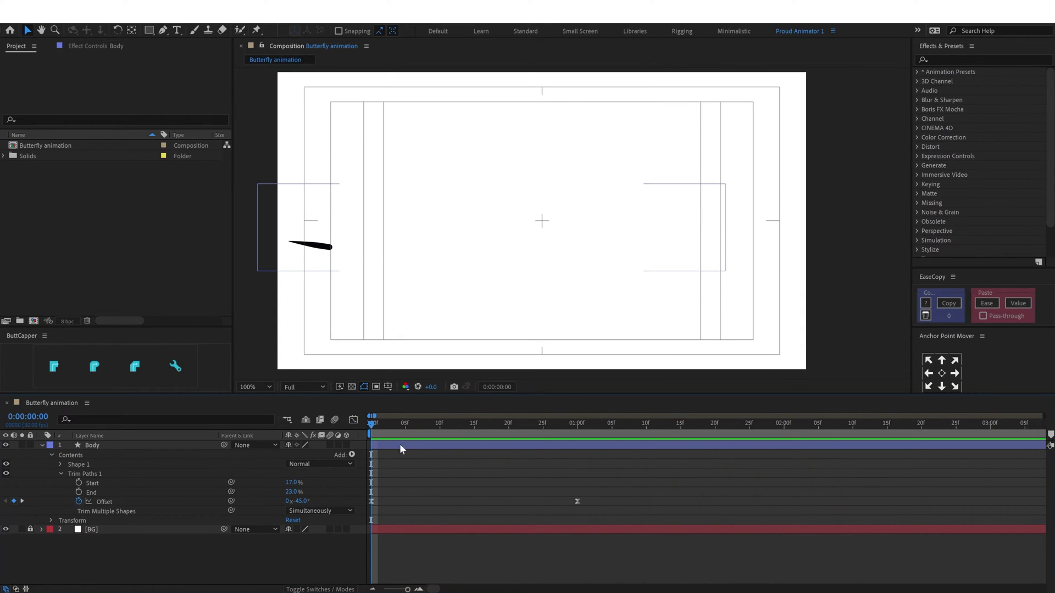
pyautogui.click(473, 501)
pyautogui.moveTo(473, 501); pyautogui.dragTo(512, 501)
pyautogui.click(434, 464)
pyautogui.press('space')
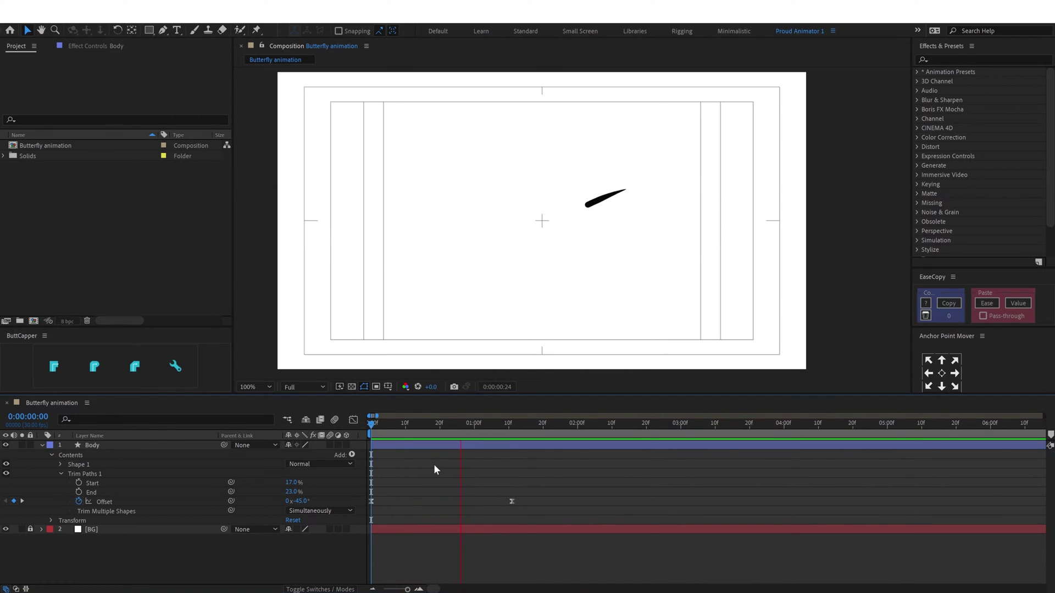
pyautogui.press('space')
# Set the Offset at the last keyframe to 277° and replay the animation from the first frame
pyautogui.press('k')
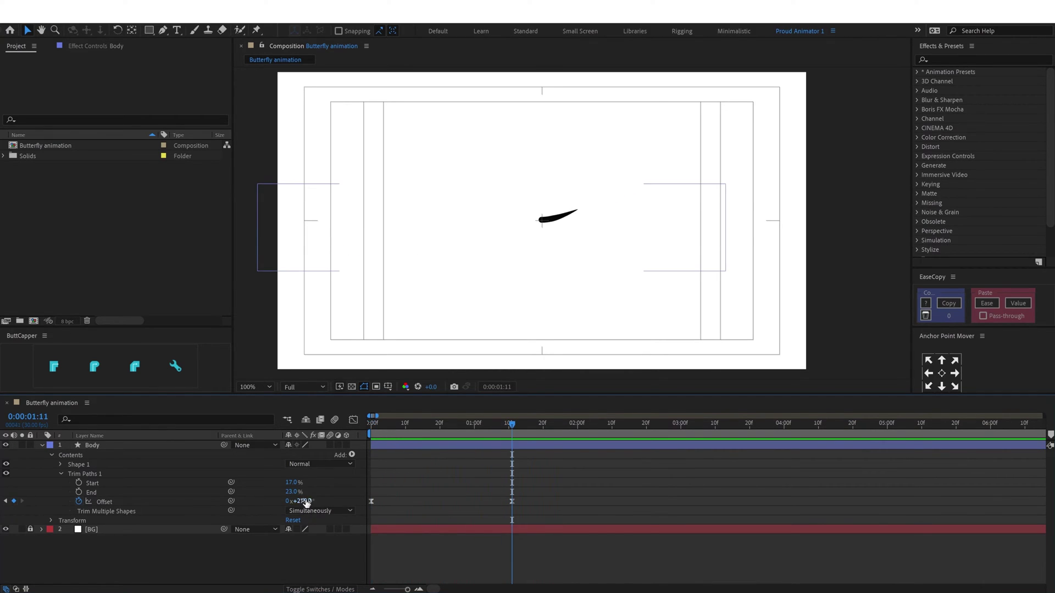
pyautogui.click(303, 501)
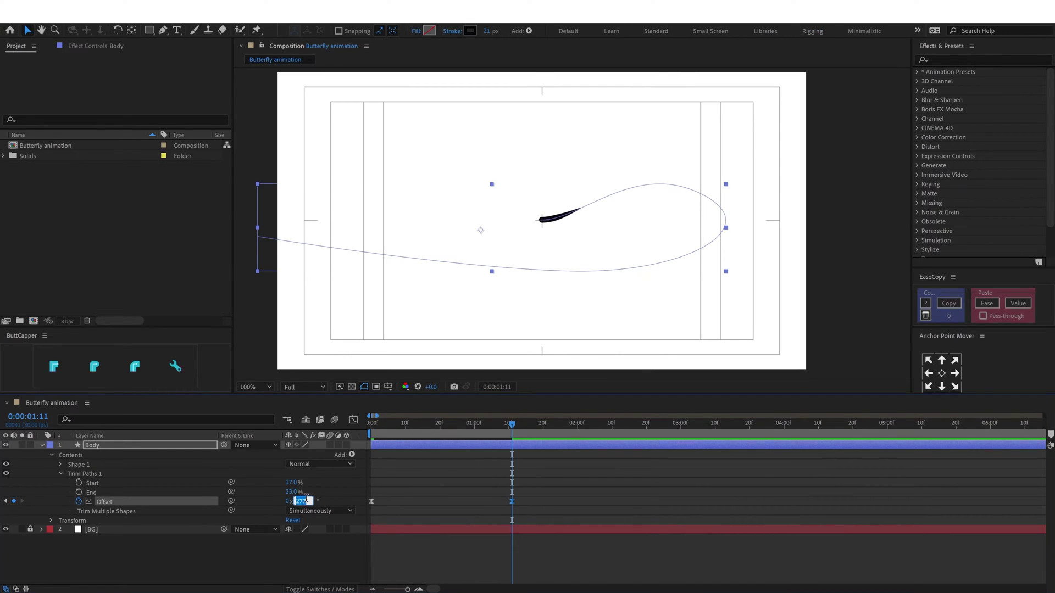
pyautogui.click(393, 473)
pyautogui.moveTo(394, 427); pyautogui.dragTo(347, 427)
pyautogui.press('space')
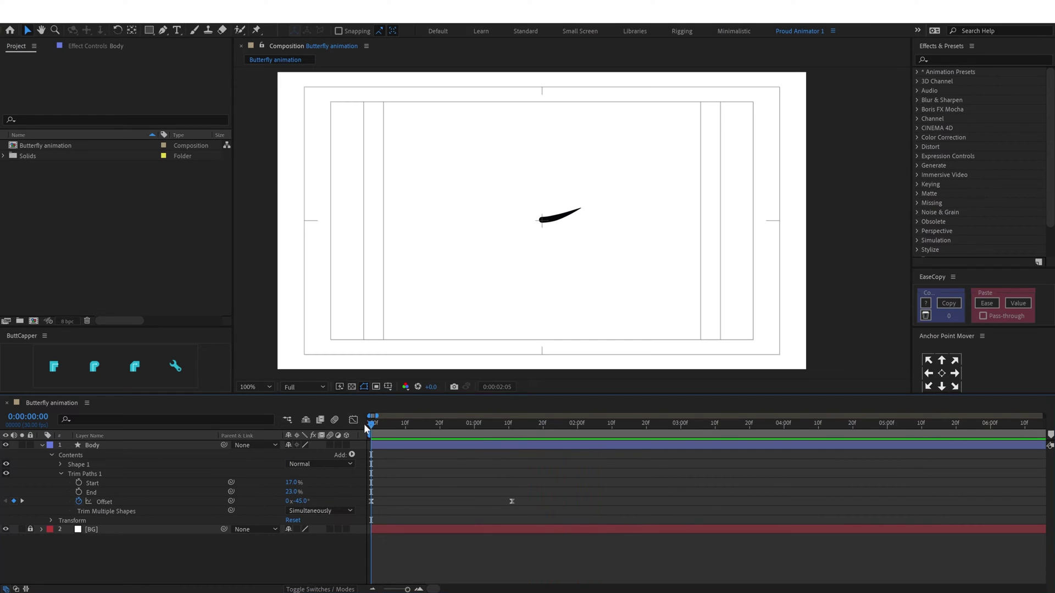
pyautogui.press('space')
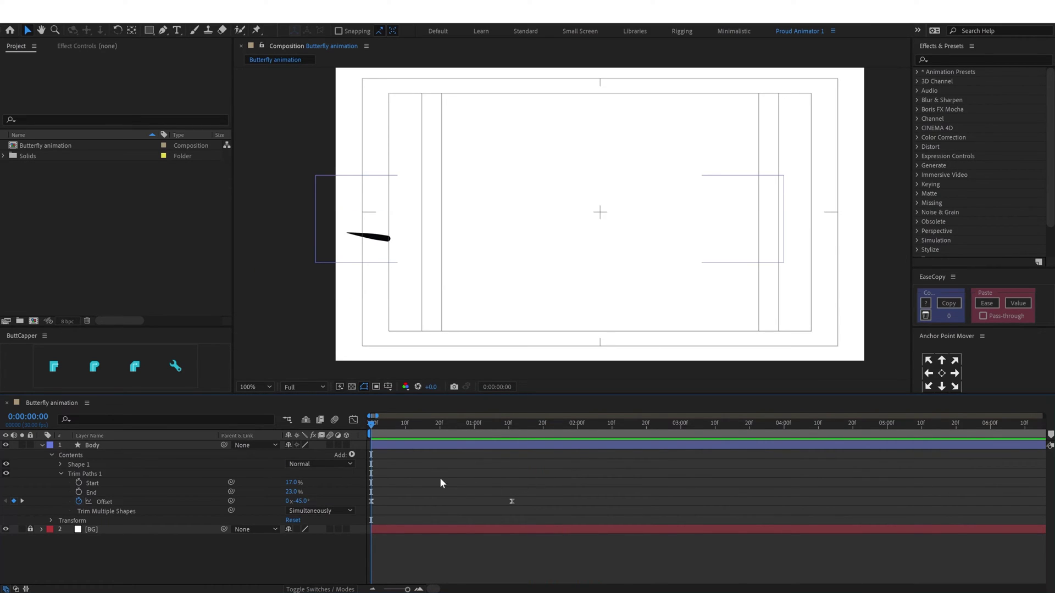
# Add a new null object to the Butterfly animation composition
pyautogui.rightClick(427, 457)
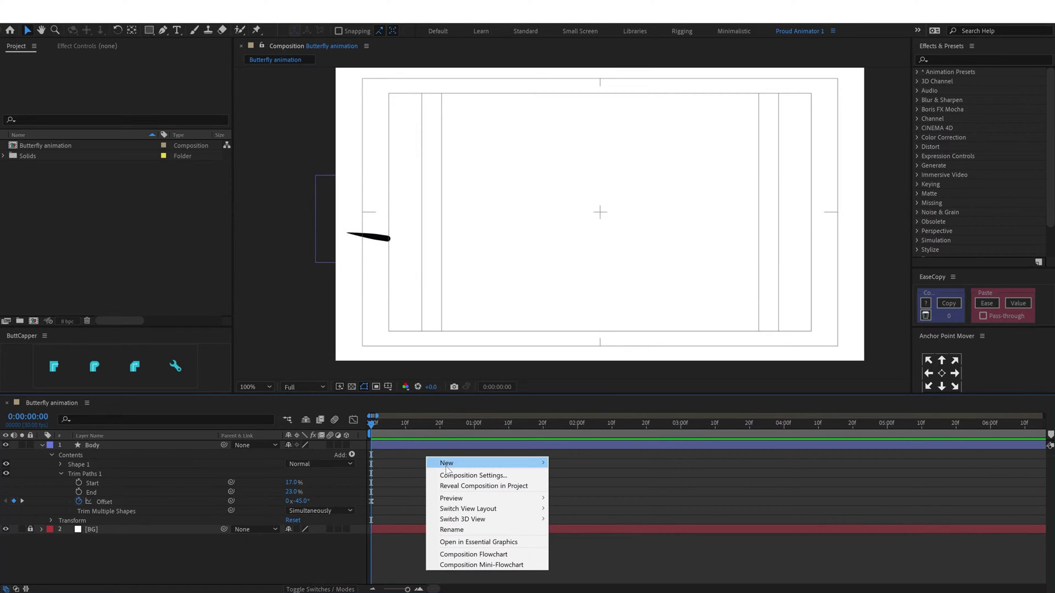
pyautogui.moveTo(446, 468)
pyautogui.click(577, 517)
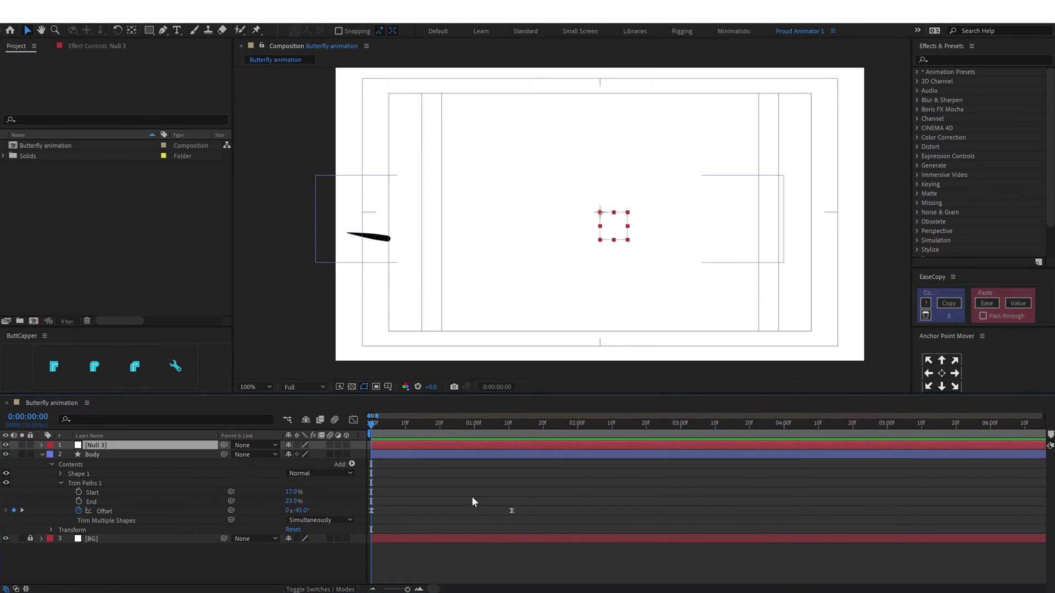
# Centre the null's anchor point and move the null onto the rounded head of the body at the first frame
pyautogui.click(943, 376)
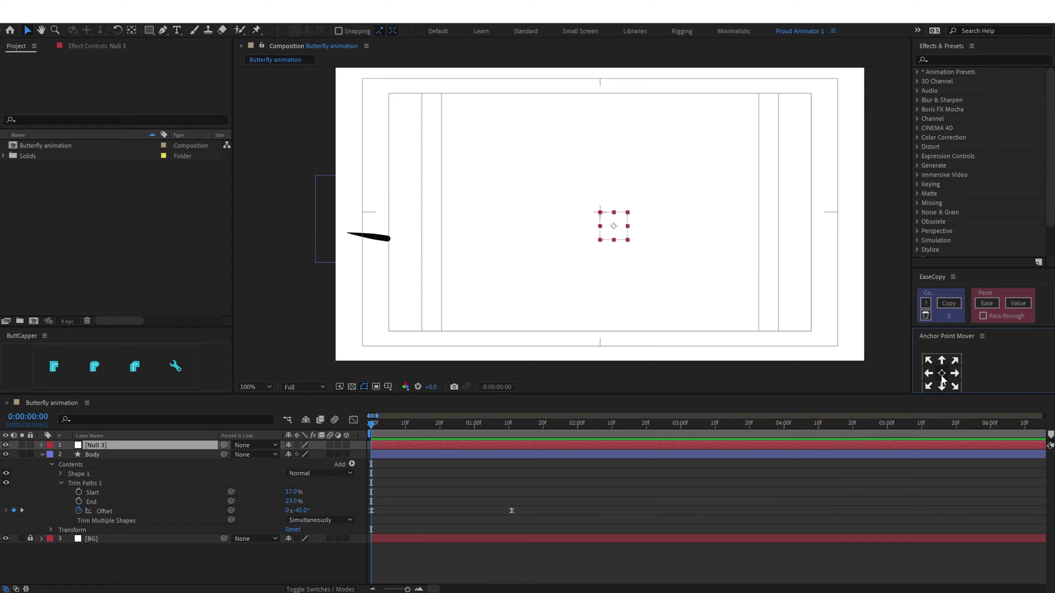
pyautogui.moveTo(614, 230); pyautogui.dragTo(387, 240)
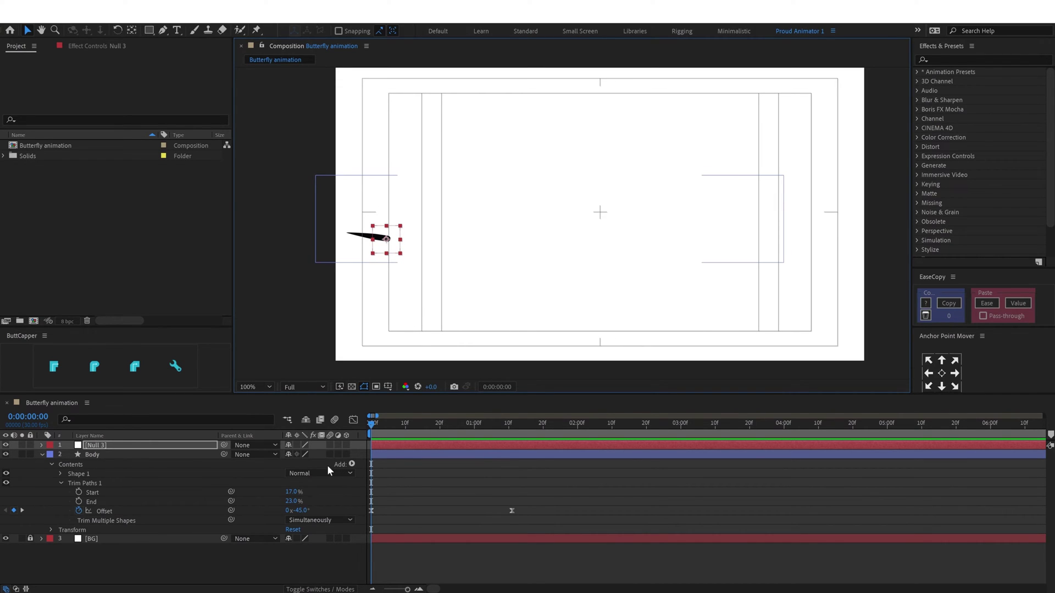
pyautogui.scroll(1, 424, 254)
pyautogui.press('space')
pyautogui.moveTo(424, 251); pyautogui.dragTo(727, 252)
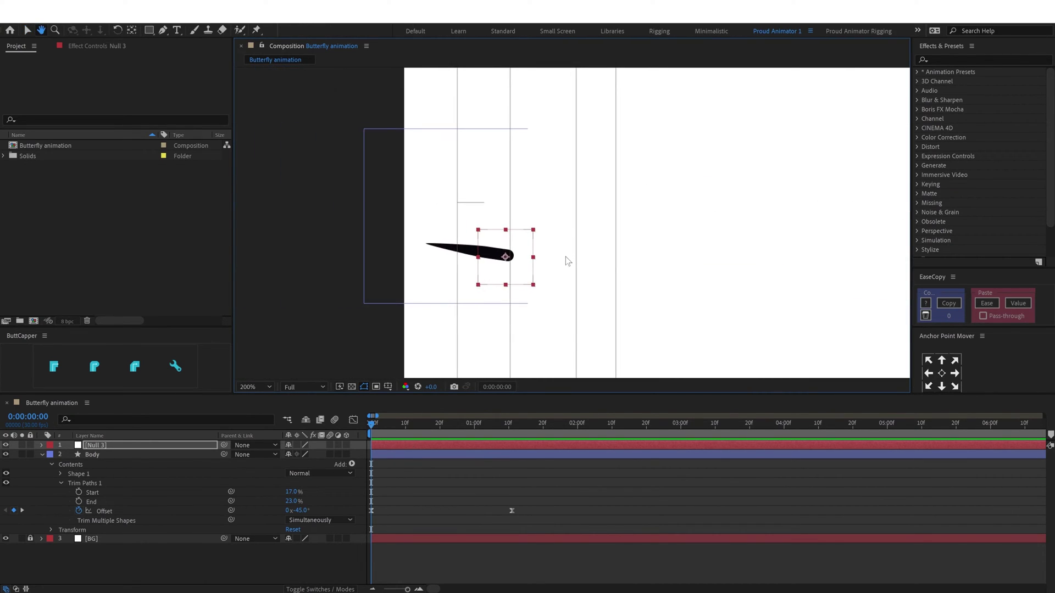
pyautogui.scroll(2, 565, 256)
pyautogui.moveTo(500, 266); pyautogui.dragTo(515, 266)
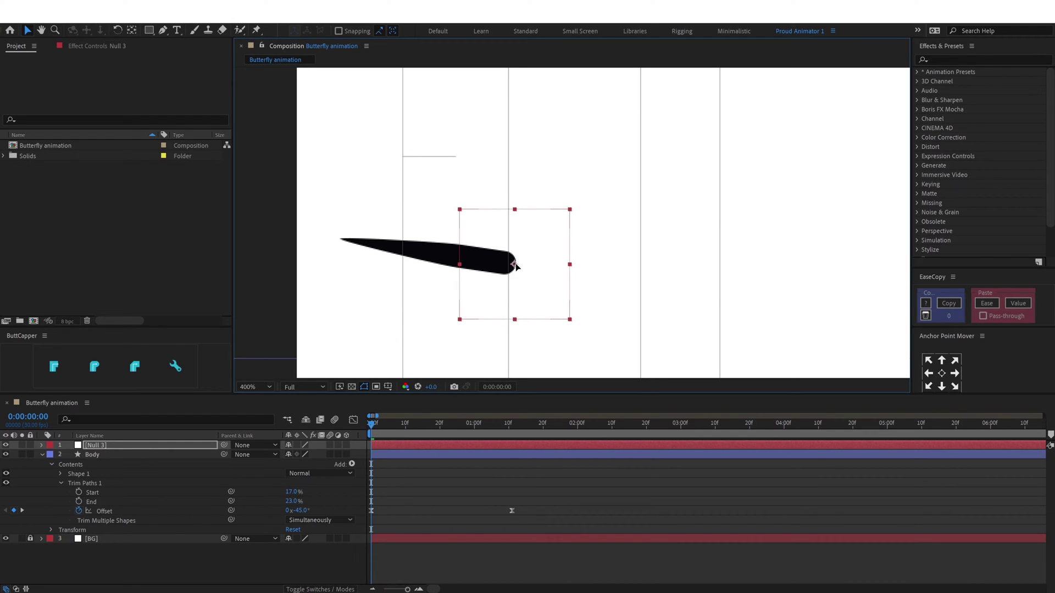
pyautogui.scroll(-4, 515, 266)
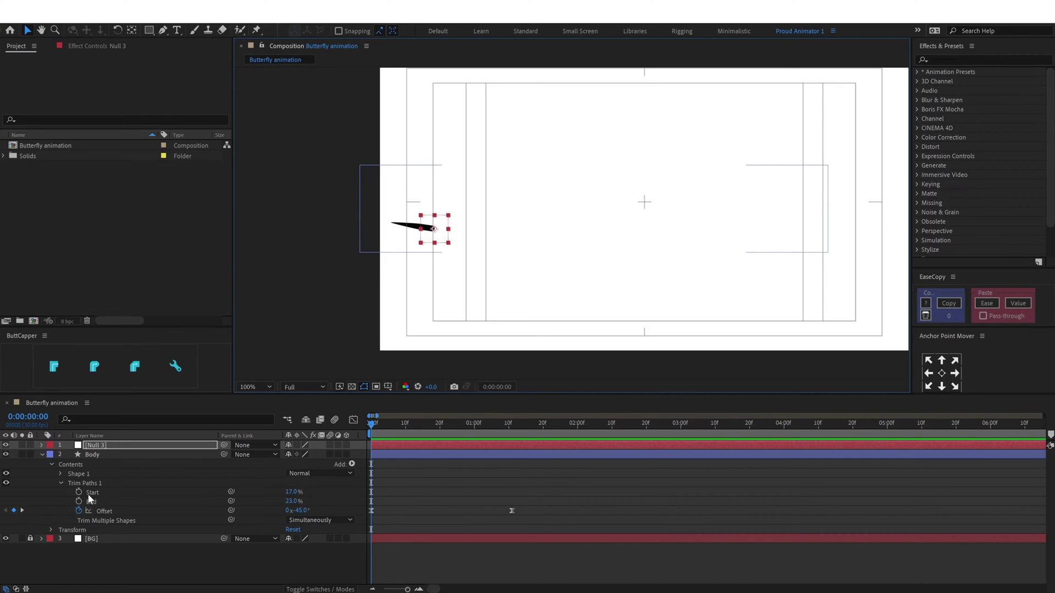
# Copy the Path of Shape 1 in the Body layer and paste it into the Position property of Null 3
pyautogui.click(59, 474)
pyautogui.scroll(-1, 73, 477)
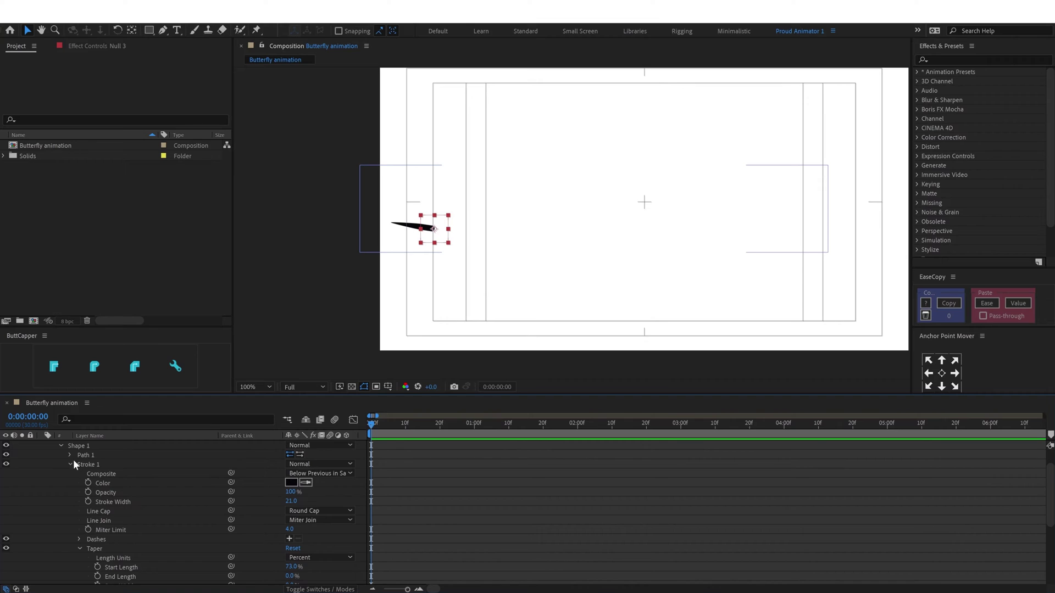
pyautogui.click(70, 455)
pyautogui.click(101, 465)
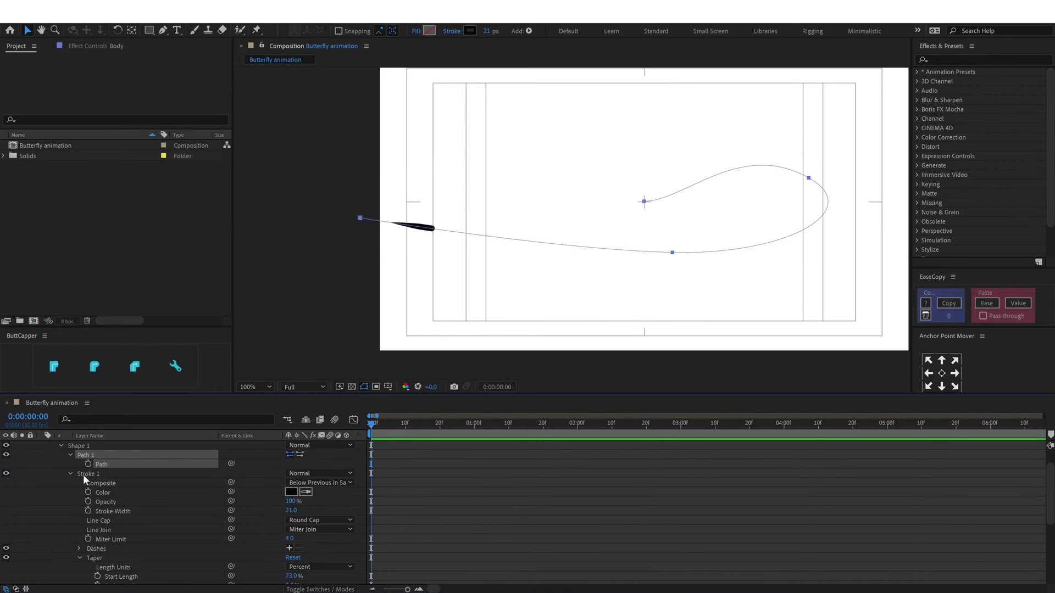
pyautogui.click(60, 445)
pyautogui.click(100, 446)
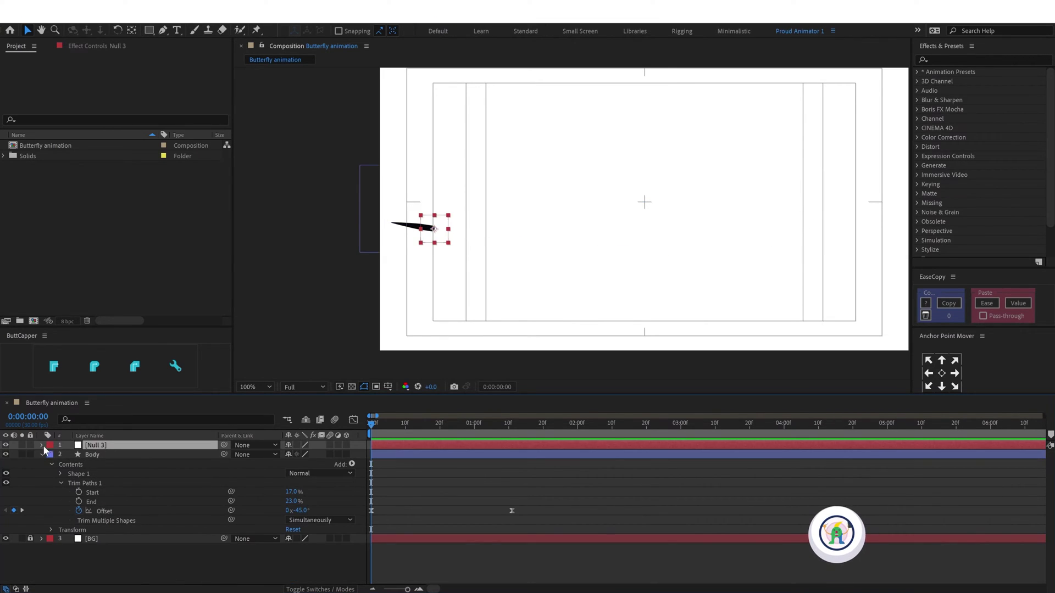
pyautogui.click(42, 445)
pyautogui.click(51, 455)
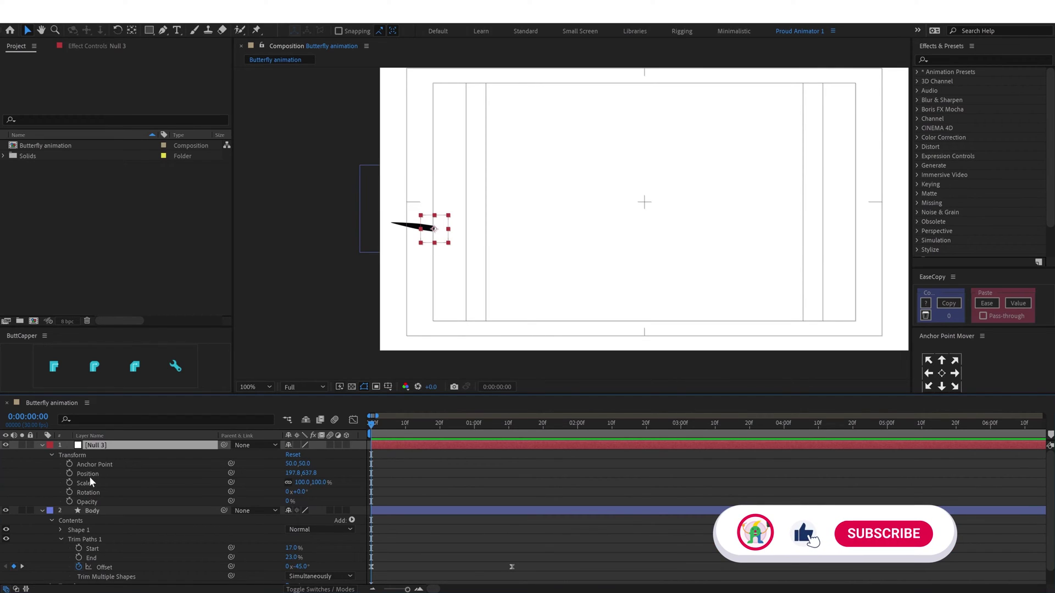
pyautogui.click(86, 473)
pyautogui.hotkey('ctrl', 'v')
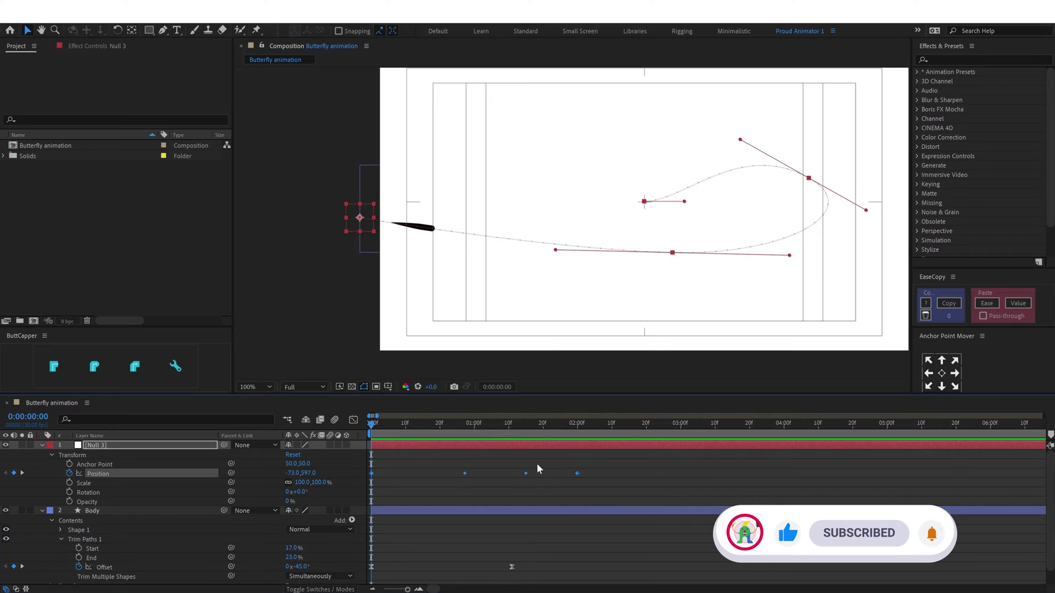
# Shorten the null's Position animation so its last keyframe falls on the last Offset keyframe at 0:00:01:11
pyautogui.press('k')
pyautogui.press('k')
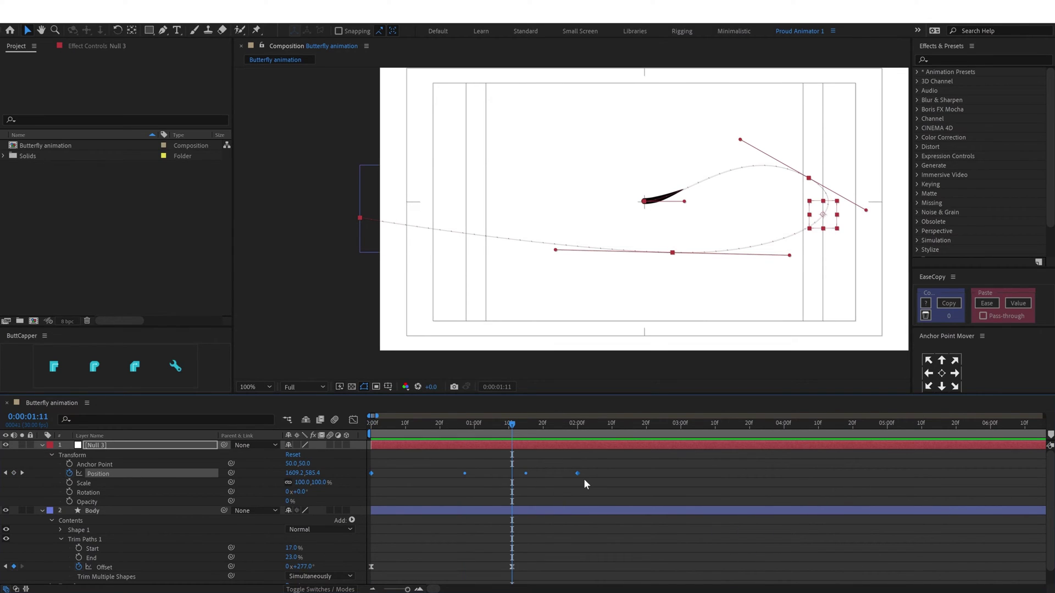
pyautogui.moveTo(576, 473); pyautogui.dragTo(433, 473)
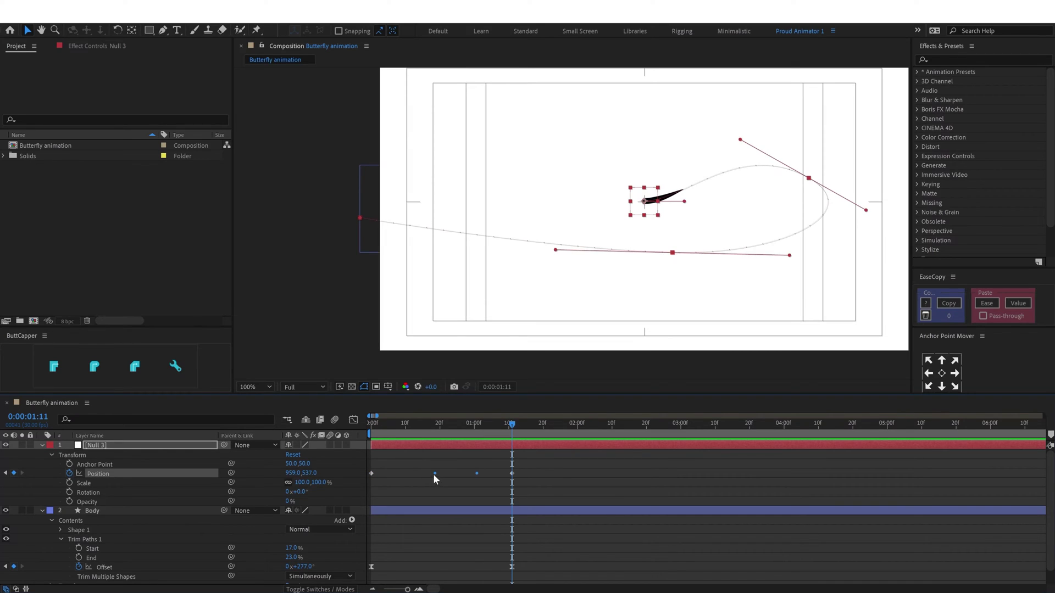
# Turn off Rove Across Time for the null's two middle Position keyframes and return to the first frame
pyautogui.moveTo(436, 473)
pyautogui.rightClick(435, 474)
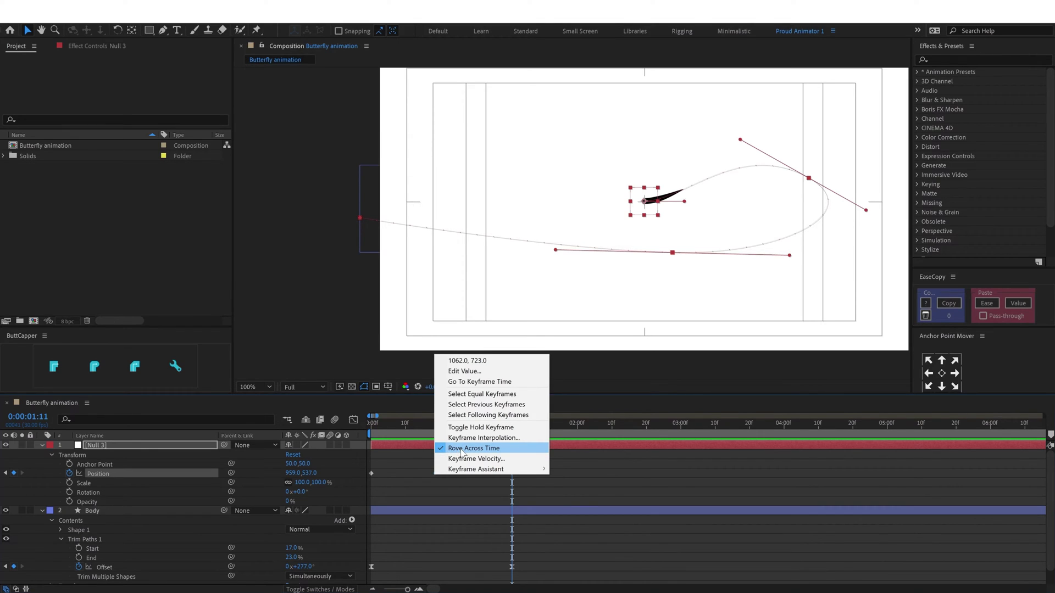
pyautogui.click(459, 450)
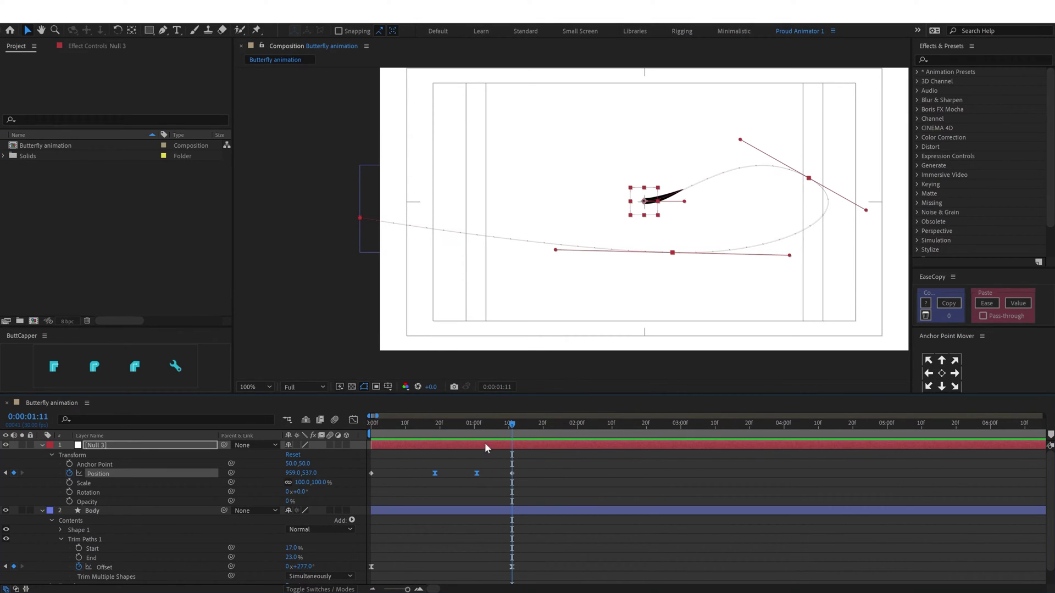
pyautogui.moveTo(511, 423); pyautogui.dragTo(360, 429)
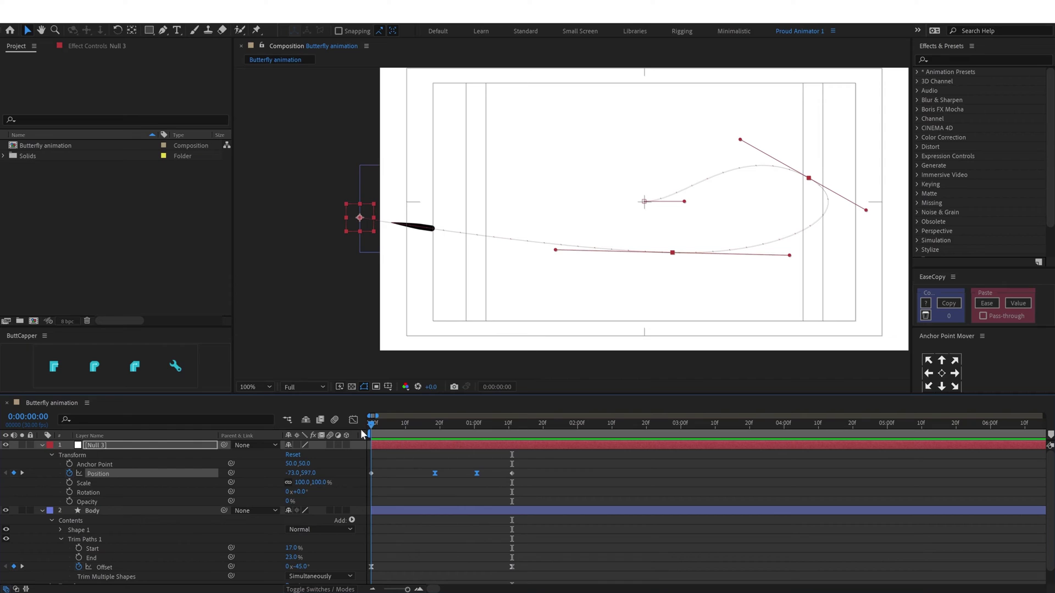
pyautogui.click(408, 466)
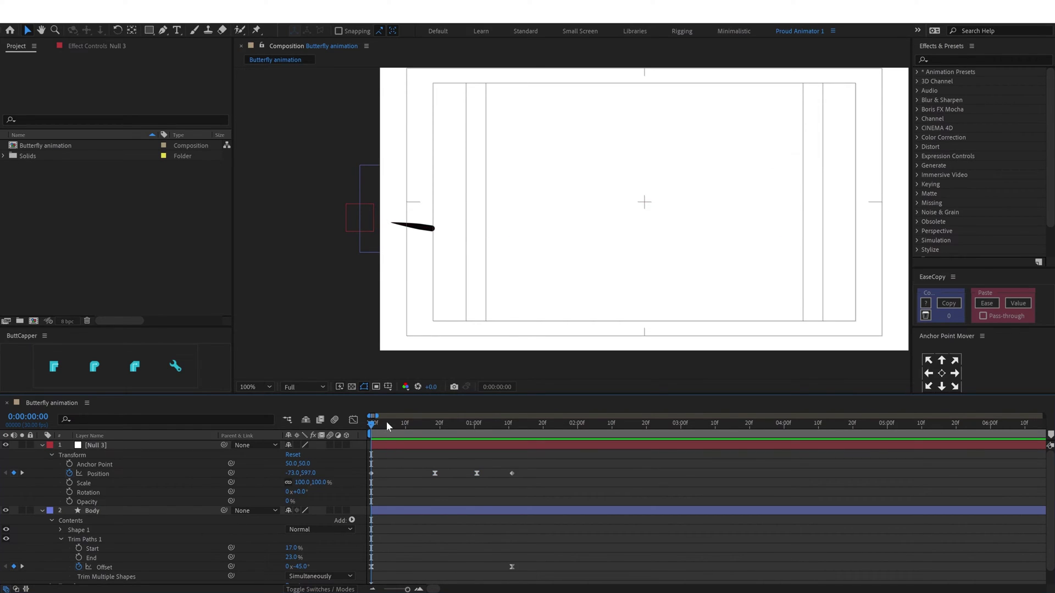
# Move the null's second Position keyframe to 0:00:00:09 and the third to about frame 19, comparing the null with the body at 0:00:00:15
pyautogui.moveTo(386, 420); pyautogui.dragTo(423, 433)
pyautogui.moveTo(435, 474)
pyautogui.mouseDown()
pyautogui.moveTo(373, 472)
pyautogui.moveTo(433, 473)
pyautogui.mouseUp()
pyautogui.scroll(1, 686, 302)
pyautogui.moveTo(687, 302); pyautogui.dragTo(456, 296)
pyautogui.moveTo(431, 473); pyautogui.dragTo(401, 473)
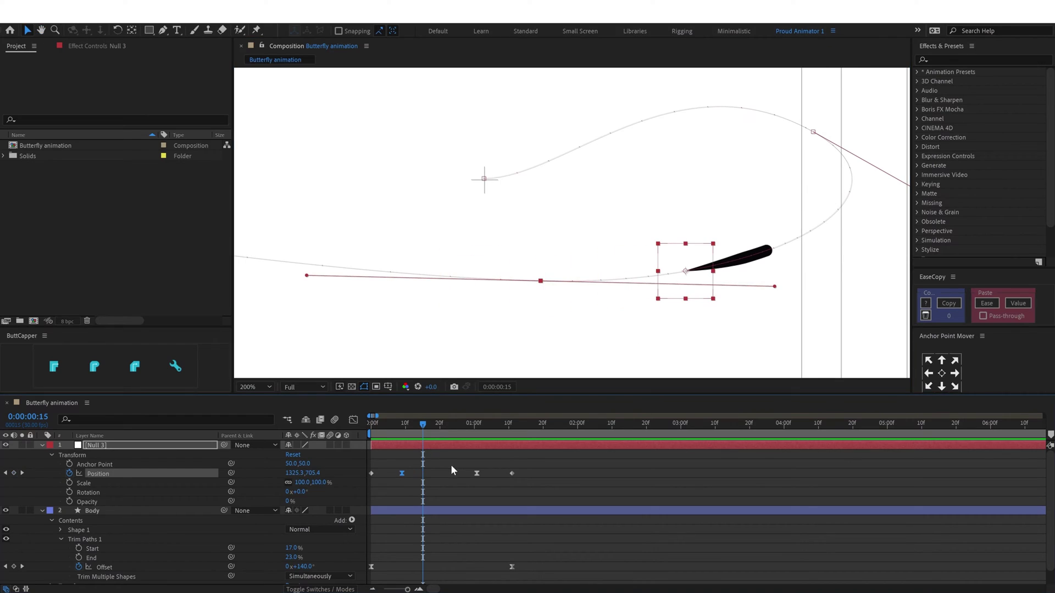
pyautogui.moveTo(477, 473); pyautogui.dragTo(444, 471)
pyautogui.scroll(2, 707, 259)
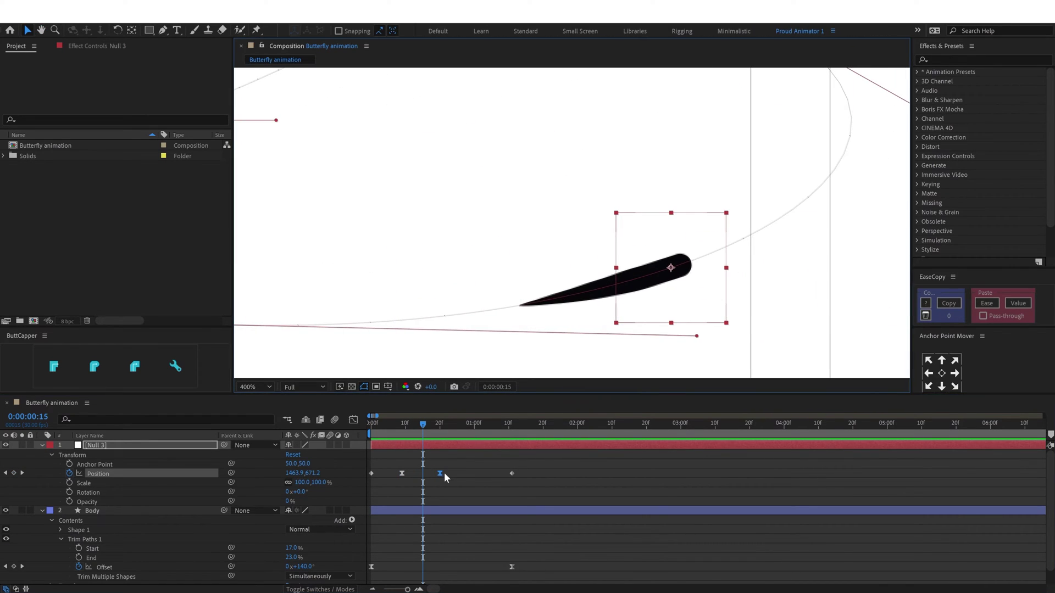
pyautogui.moveTo(439, 473); pyautogui.dragTo(436, 473)
# Duplicate the Body layer and delete Trim Paths 1 from the Body 2 copy to show the full path
pyautogui.click(154, 509)
pyautogui.hotkey('ctrl', 'd')
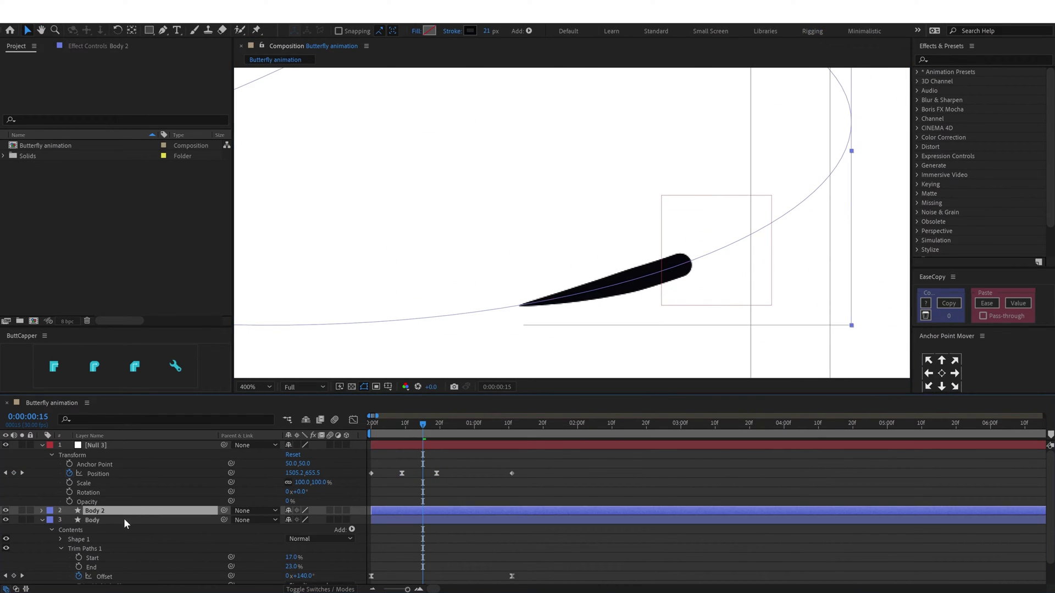
pyautogui.press('u')
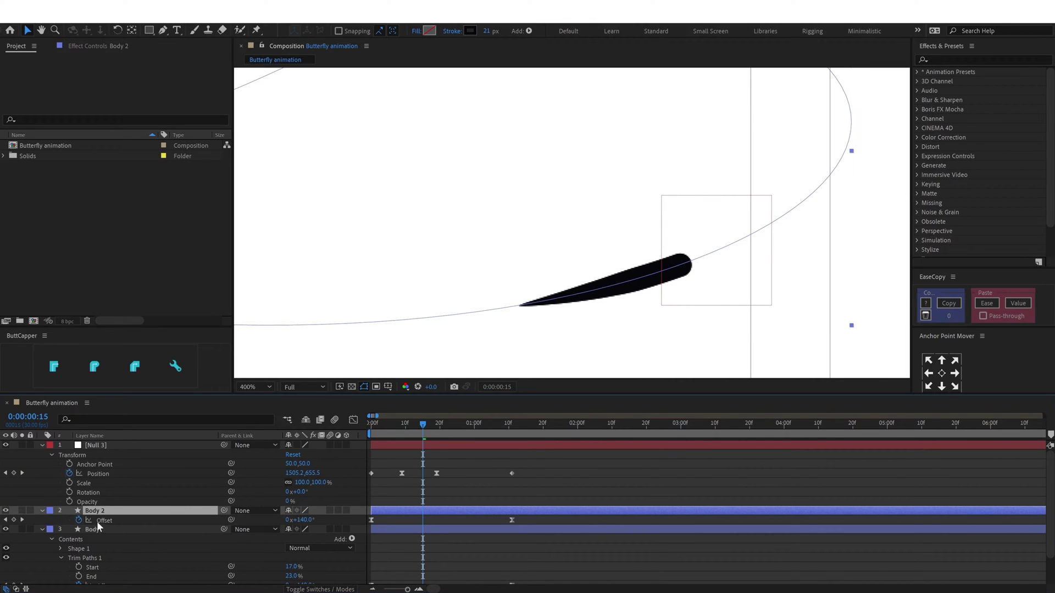
pyautogui.click(42, 511)
pyautogui.click(42, 510)
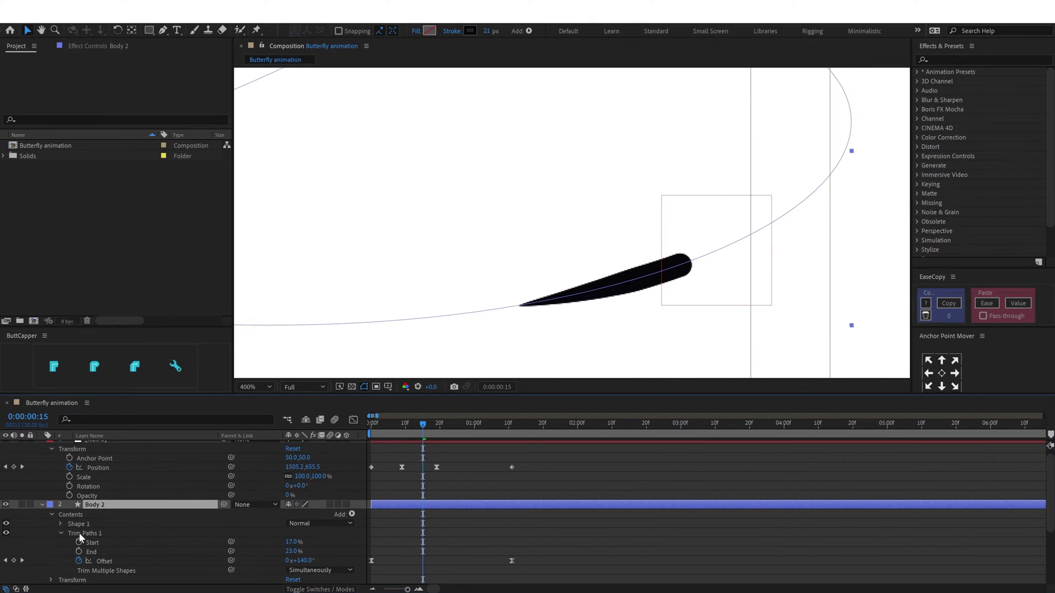
pyautogui.click(82, 533)
pyautogui.moveTo(423, 424)
pyautogui.mouseDown()
pyautogui.moveTo(368, 428)
pyautogui.moveTo(543, 426)
pyautogui.mouseUp()
pyautogui.press('Delete')
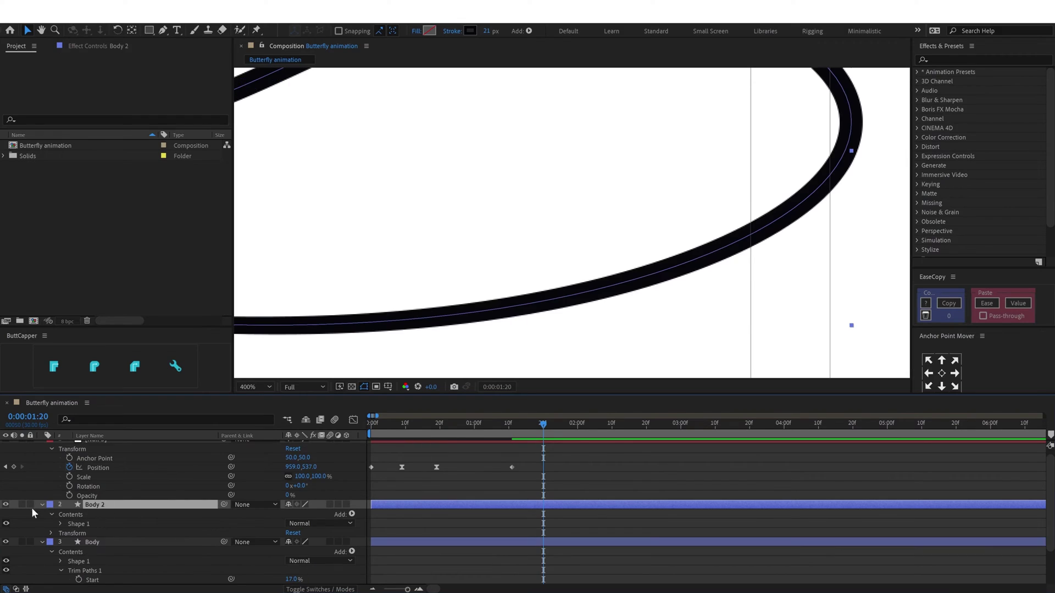
# Set the opacity of the Body 2 layer to 60%
pyautogui.click(42, 541)
pyautogui.click(41, 547)
pyautogui.scroll(-2, 103, 467)
pyautogui.press('t')
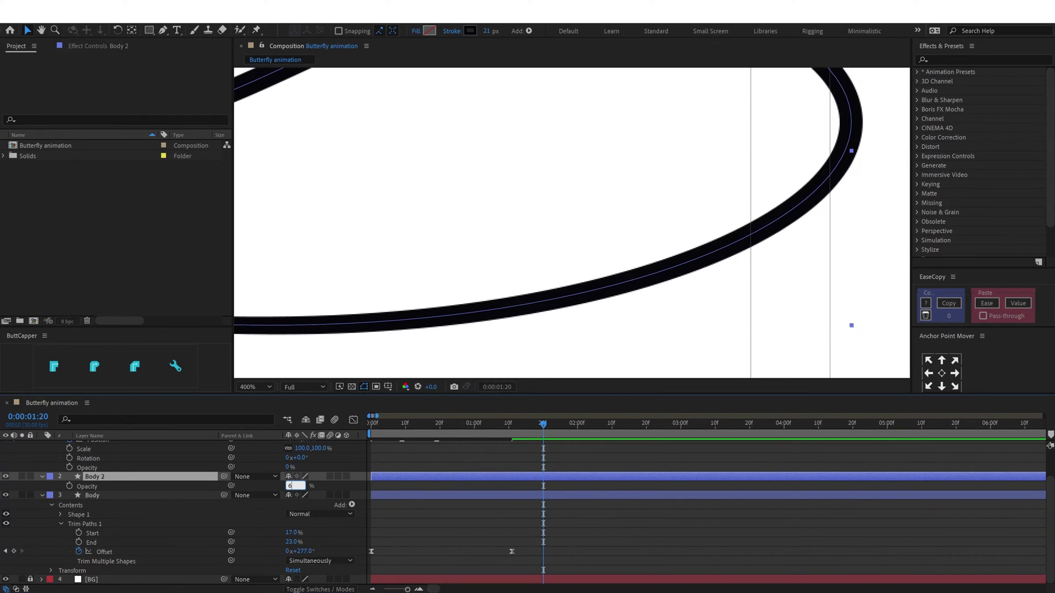
pyautogui.press('Return')
pyautogui.scroll(-4, 563, 259)
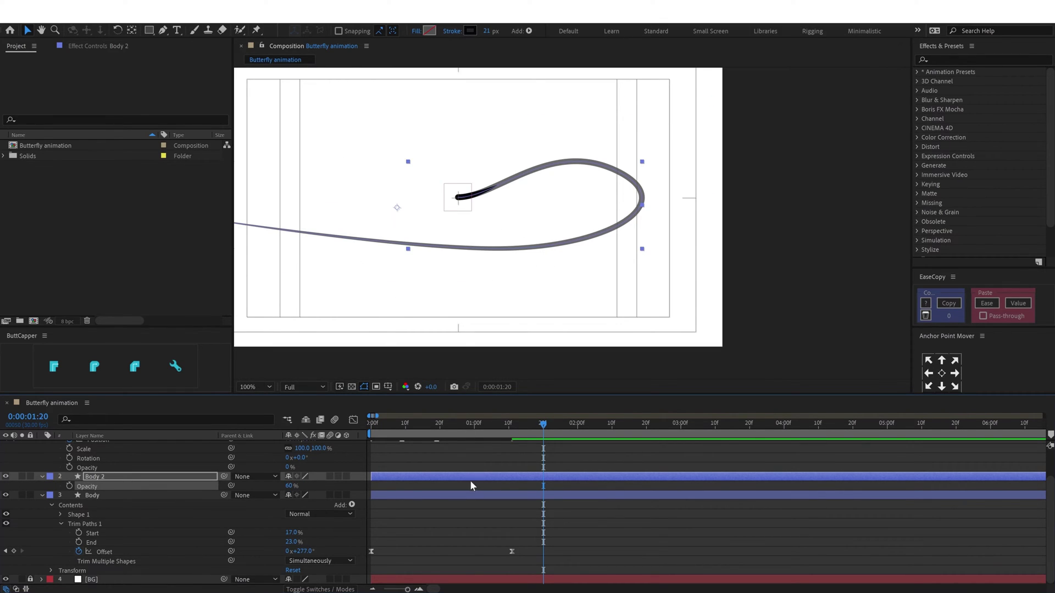
# Align the null with the body's head at 0:00:00:09 and delete the null's following Position keyframe
pyautogui.moveTo(389, 424)
pyautogui.mouseDown()
pyautogui.moveTo(378, 425)
pyautogui.moveTo(392, 424)
pyautogui.mouseUp()
pyautogui.scroll(2, 456, 461)
pyautogui.press('k')
pyautogui.click(457, 445)
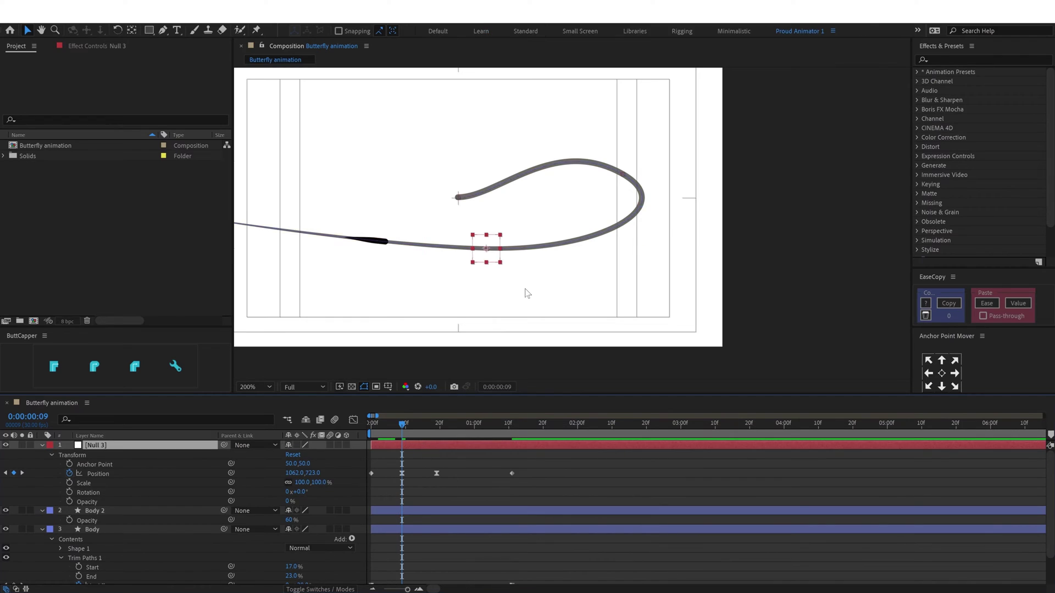
pyautogui.scroll(1, 525, 289)
pyautogui.click(402, 473)
pyautogui.scroll(1, 417, 266)
pyautogui.moveTo(591, 288)
pyautogui.mouseDown()
pyautogui.moveTo(377, 277)
pyautogui.moveTo(731, 189)
pyautogui.mouseUp()
pyautogui.scroll(1, 490, 273)
pyautogui.moveTo(490, 274); pyautogui.dragTo(560, 263)
pyautogui.scroll(-3, 560, 263)
pyautogui.scroll(1, 467, 264)
pyautogui.moveTo(418, 285); pyautogui.dragTo(428, 266)
pyautogui.moveTo(601, 297); pyautogui.dragTo(347, 291)
pyautogui.click(437, 474)
pyautogui.press('Delete')
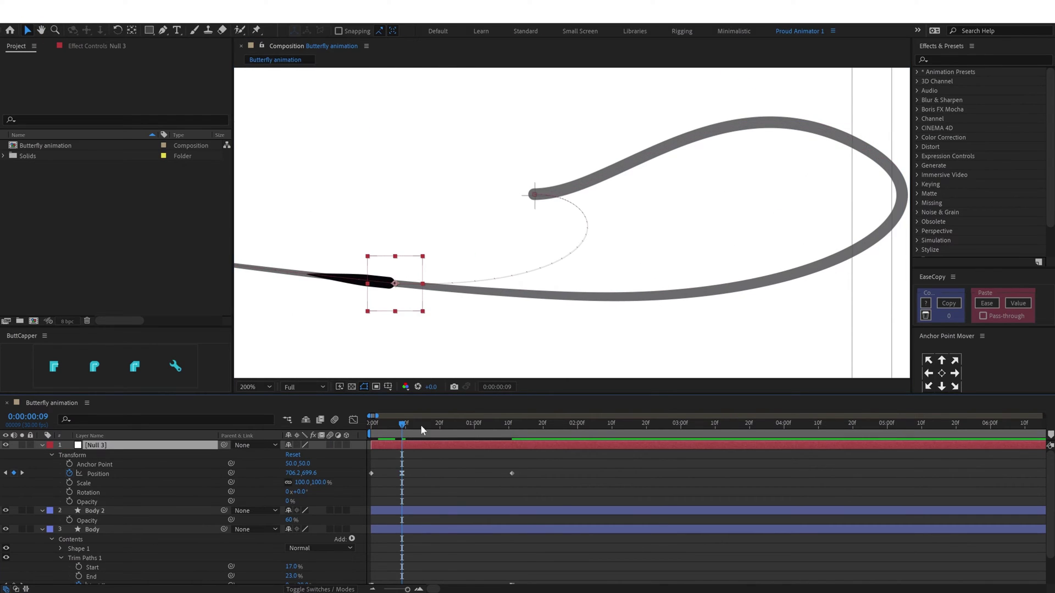
# Add a Position keyframe at 0:00:00:16 by moving the null onto the body's head
pyautogui.moveTo(433, 424); pyautogui.dragTo(443, 425)
pyautogui.click(426, 426)
pyautogui.moveTo(540, 267)
pyautogui.mouseDown()
pyautogui.moveTo(869, 242)
pyautogui.moveTo(610, 311)
pyautogui.moveTo(499, 196)
pyautogui.mouseUp()
pyautogui.scroll(2, 857, 239)
pyautogui.moveTo(587, 236); pyautogui.dragTo(603, 235)
pyautogui.scroll(-4, 604, 235)
# Add a Position keyframe at 0:00:00:13 by placing the null on the body's head
pyautogui.moveTo(426, 425); pyautogui.dragTo(414, 426)
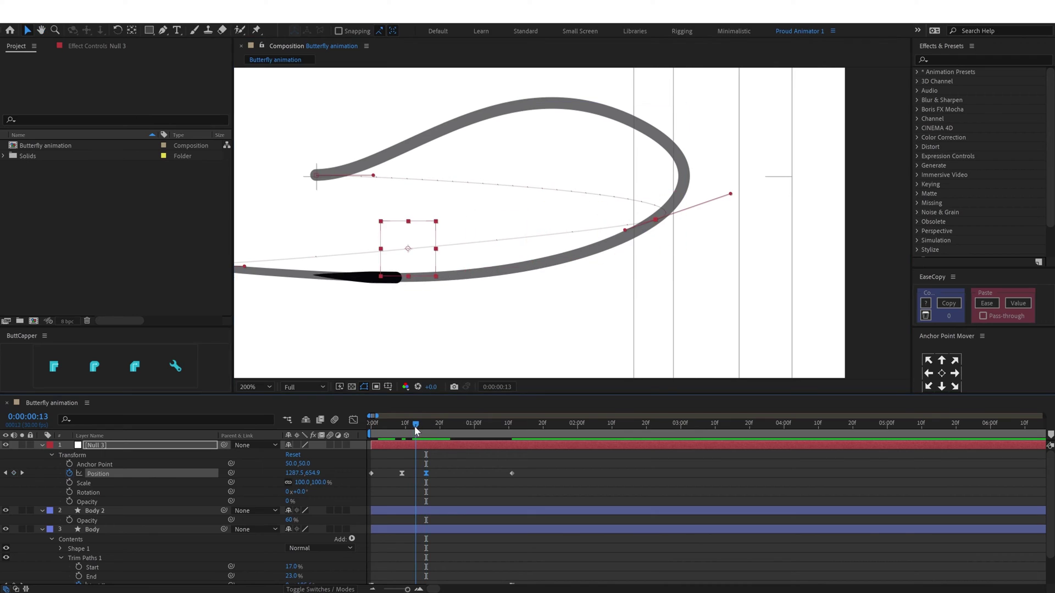
pyautogui.moveTo(401, 239)
pyautogui.mouseDown()
pyautogui.moveTo(478, 273)
pyautogui.moveTo(466, 276)
pyautogui.mouseUp()
pyautogui.scroll(2, 485, 273)
pyautogui.moveTo(488, 273); pyautogui.dragTo(421, 285)
pyautogui.scroll(1, 429, 291)
pyautogui.scroll(-4, 421, 285)
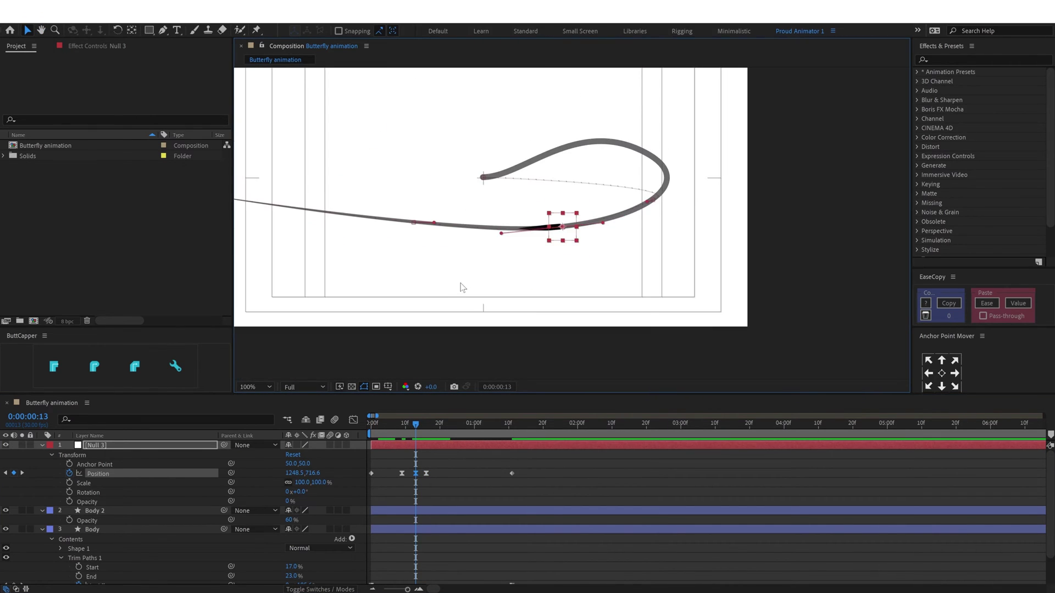
# Adjust the null's motion path handles up to the 0:00:00:16 keyframe so the path follows the grey guide curve
pyautogui.scroll(2, 458, 231)
pyautogui.moveTo(458, 231)
pyautogui.mouseDown()
pyautogui.moveTo(530, 272)
pyautogui.moveTo(447, 245)
pyautogui.mouseUp()
pyautogui.moveTo(705, 276); pyautogui.dragTo(712, 268)
pyautogui.moveTo(784, 279); pyautogui.dragTo(474, 297)
pyautogui.moveTo(746, 169); pyautogui.dragTo(693, 213)
pyautogui.moveTo(810, 186); pyautogui.dragTo(663, 288)
pyautogui.press('k')
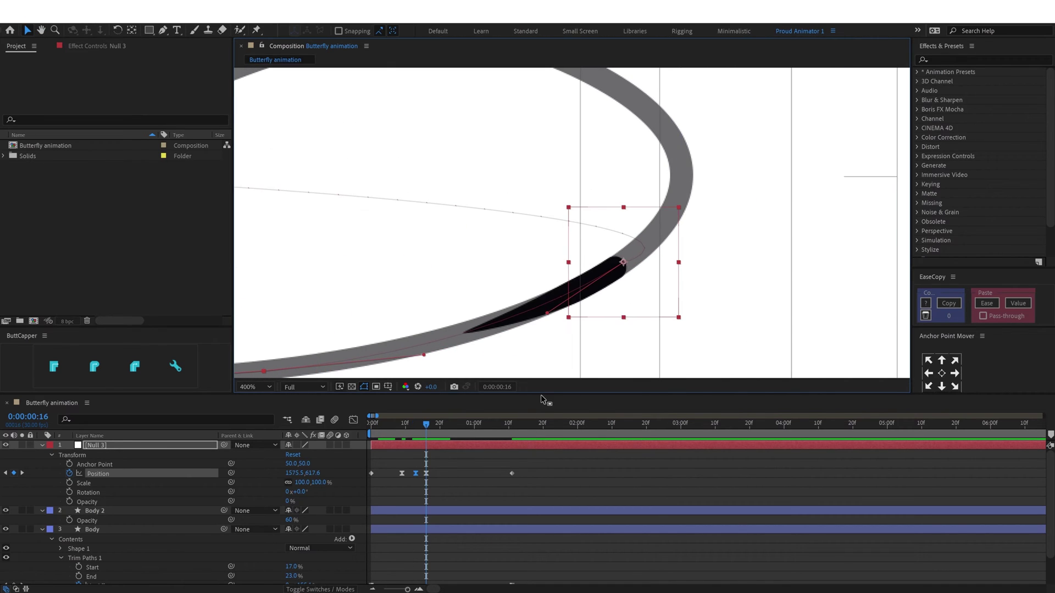
# Place the null on the body's head at 0:00:00:20 and bend its motion path handles along the guide curve
pyautogui.moveTo(437, 463); pyautogui.dragTo(422, 476)
pyautogui.scroll(-1, 561, 252)
pyautogui.click(465, 426)
pyautogui.click(441, 426)
pyautogui.moveTo(543, 202); pyautogui.dragTo(510, 117)
pyautogui.scroll(2, 512, 118)
pyautogui.moveTo(582, 293)
pyautogui.mouseDown()
pyautogui.moveTo(523, 302)
pyautogui.moveTo(532, 325)
pyautogui.mouseUp()
pyautogui.moveTo(533, 270); pyautogui.dragTo(505, 241)
pyautogui.scroll(-1, 541, 255)
# Place the null on the body's head at 0:00:00:18 and shape its motion path handles around the loop's outer bend
pyautogui.moveTo(312, 271); pyautogui.dragTo(315, 107)
pyautogui.moveTo(440, 426); pyautogui.dragTo(433, 426)
pyautogui.moveTo(643, 163)
pyautogui.mouseDown()
pyautogui.moveTo(694, 132)
pyautogui.moveTo(480, 336)
pyautogui.mouseUp()
pyautogui.scroll(1, 694, 147)
pyautogui.moveTo(600, 232); pyautogui.dragTo(571, 207)
pyautogui.scroll(-1, 601, 258)
pyautogui.moveTo(592, 232); pyautogui.dragTo(655, 248)
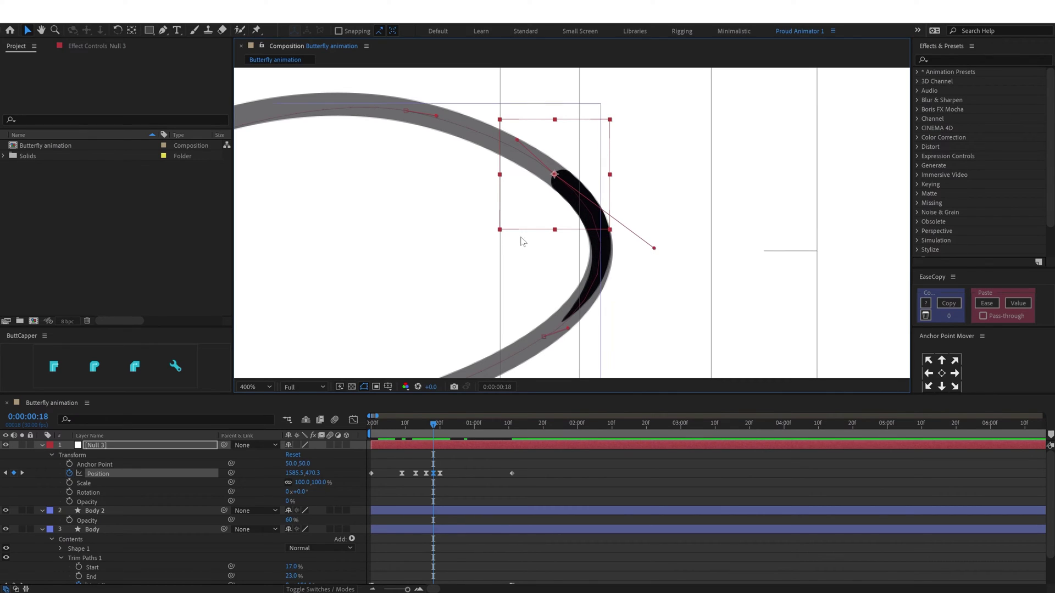
pyautogui.moveTo(513, 142); pyautogui.dragTo(555, 162)
pyautogui.moveTo(343, 221); pyautogui.dragTo(487, 240)
# Add a Position keyframe at about frame 24 by moving the null onto the body's head and fitting its handles to the guide
pyautogui.moveTo(434, 426); pyautogui.dragTo(456, 425)
pyautogui.moveTo(460, 184); pyautogui.dragTo(462, 282)
pyautogui.moveTo(661, 236); pyautogui.dragTo(611, 217)
pyautogui.moveTo(486, 260); pyautogui.dragTo(636, 176)
pyautogui.moveTo(445, 212); pyautogui.dragTo(464, 243)
pyautogui.scroll(-3, 463, 242)
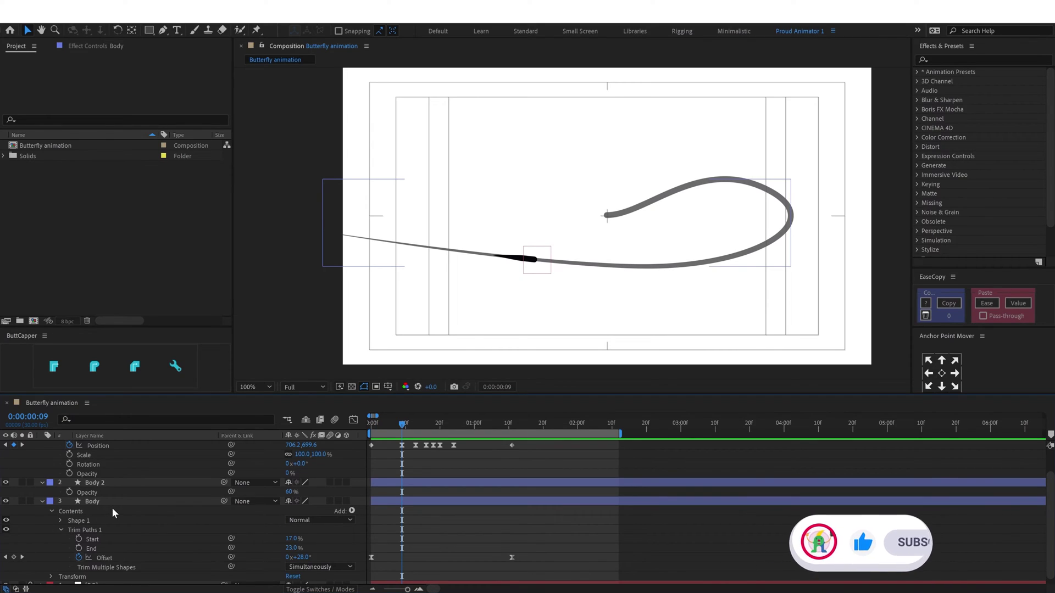
# Add Offset keyframes on the Body layer at each intermediate Position keyframe of the null, starting at 0:00:00:09
pyautogui.click(14, 558)
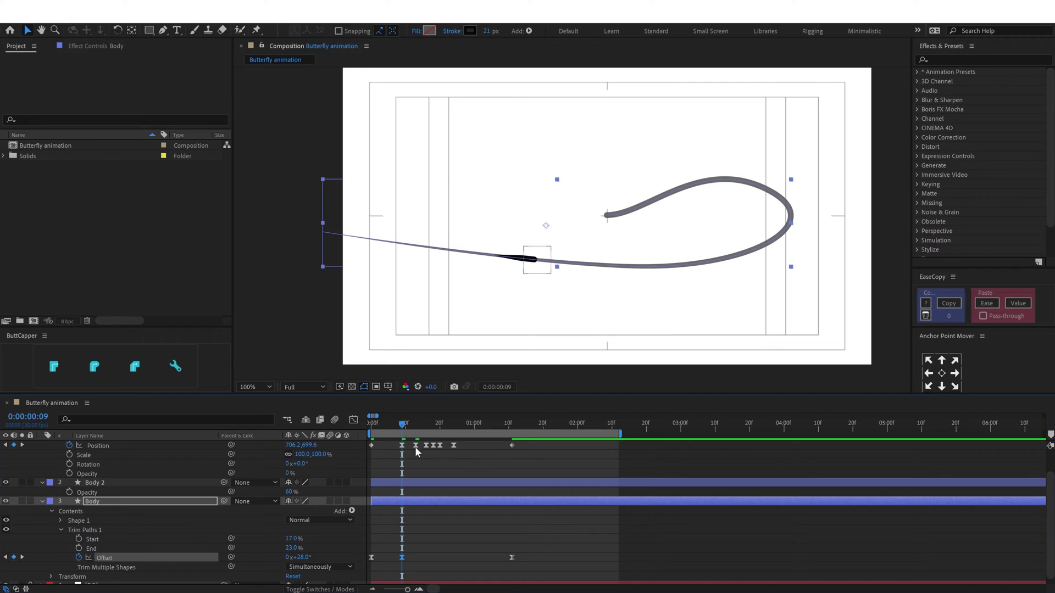
pyautogui.scroll(1, 427, 462)
pyautogui.press('k')
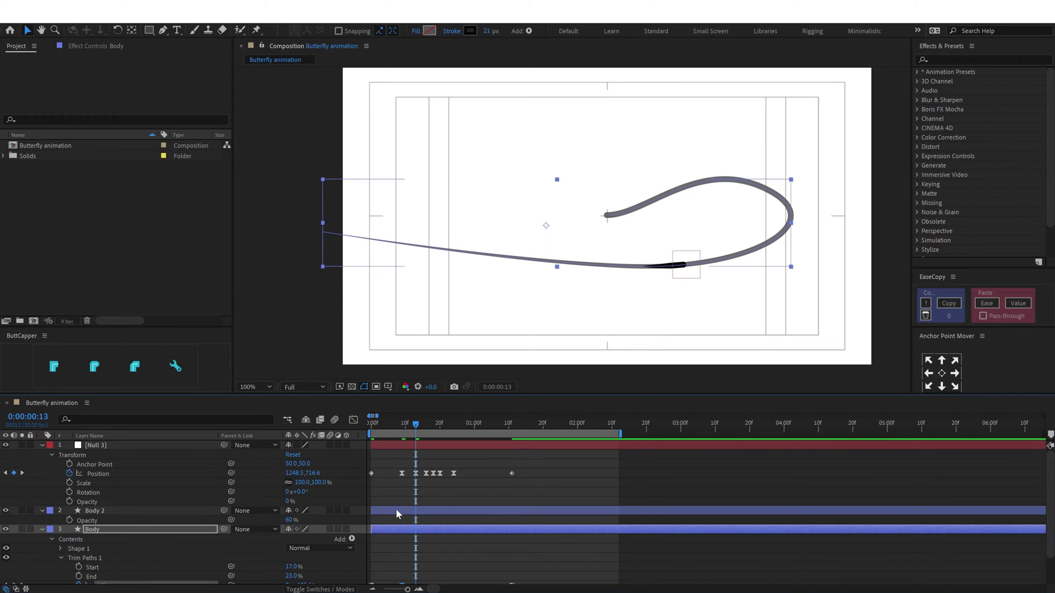
pyautogui.scroll(-1, 395, 509)
pyautogui.click(15, 557)
pyautogui.press('k')
pyautogui.click(14, 558)
pyautogui.press('k')
pyautogui.click(14, 557)
pyautogui.press('k')
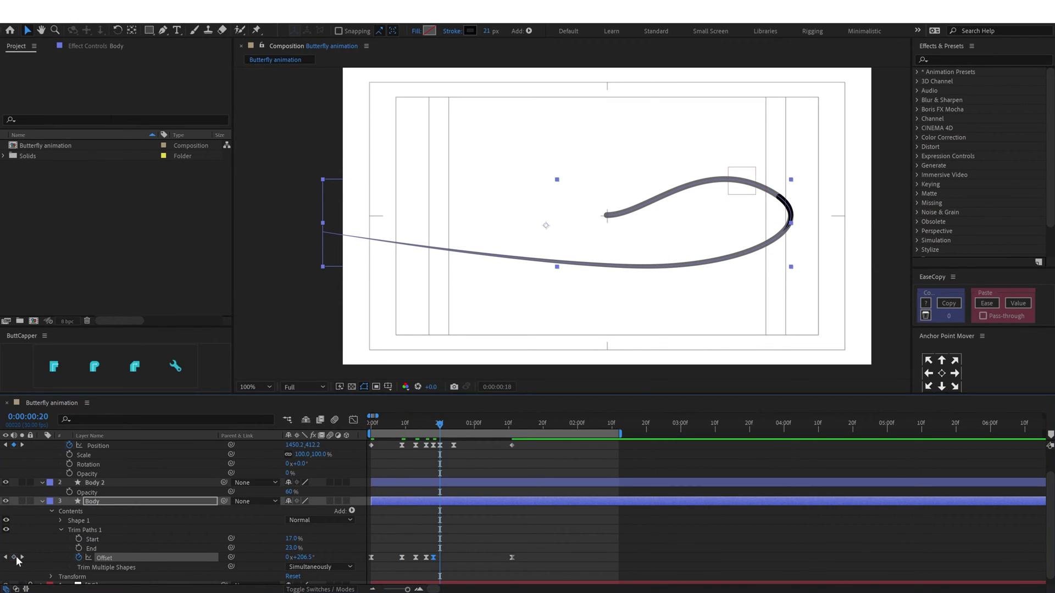
pyautogui.click(14, 557)
# Return to 0:00:00:09, select all Offset keyframes between the first and last, and convert them to Auto Bezier interpolation
pyautogui.press('j')
pyautogui.press('j')
pyautogui.press('j')
pyautogui.press('j')
pyautogui.press('j')
pyautogui.moveTo(469, 555); pyautogui.dragTo(398, 563)
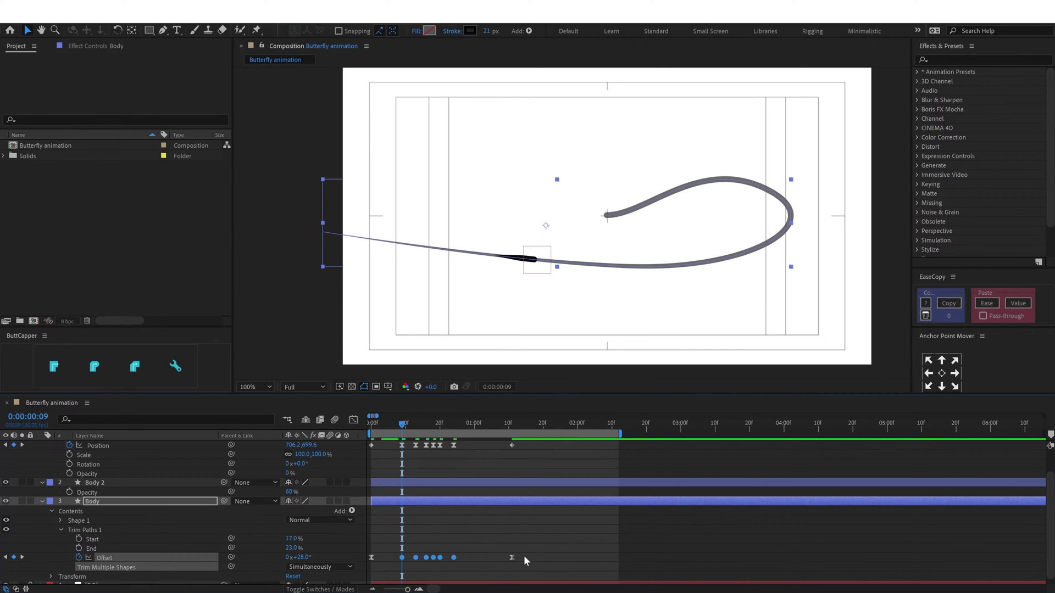
# Copy the easing of all Offset keyframes on the Body layer and paste it onto all of the null's Position keyframes
pyautogui.moveTo(525, 555); pyautogui.dragTo(368, 564)
pyautogui.click(949, 304)
pyautogui.scroll(2, 577, 467)
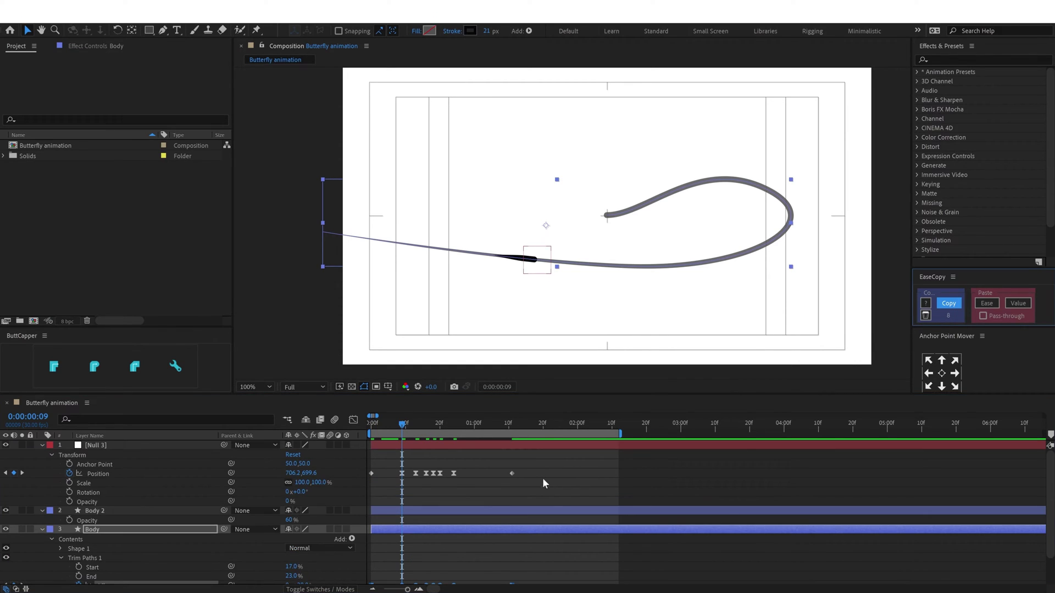
pyautogui.moveTo(533, 490); pyautogui.dragTo(365, 469)
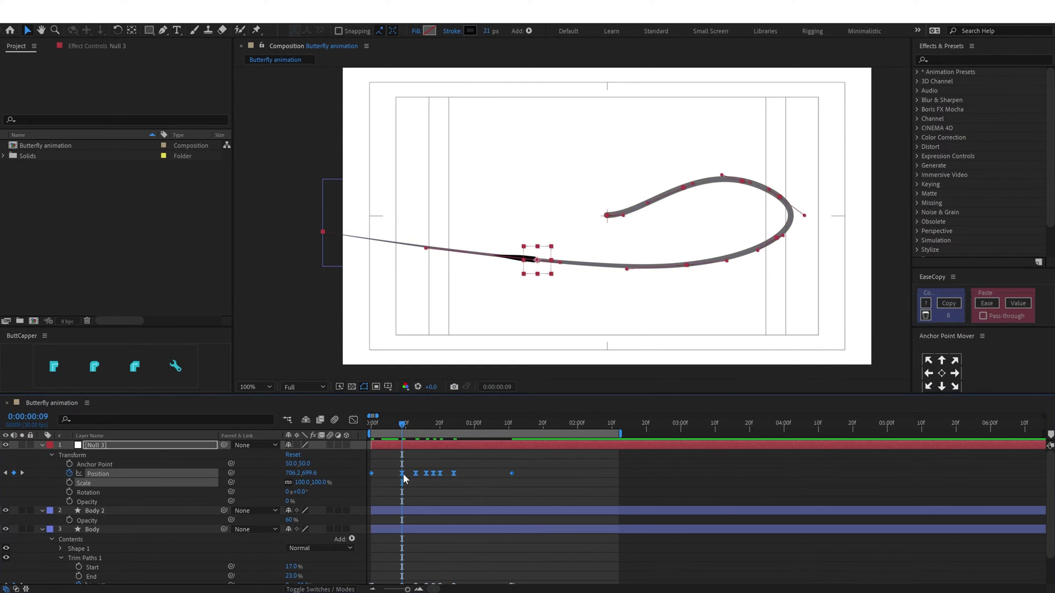
pyautogui.click(985, 303)
pyautogui.click(566, 489)
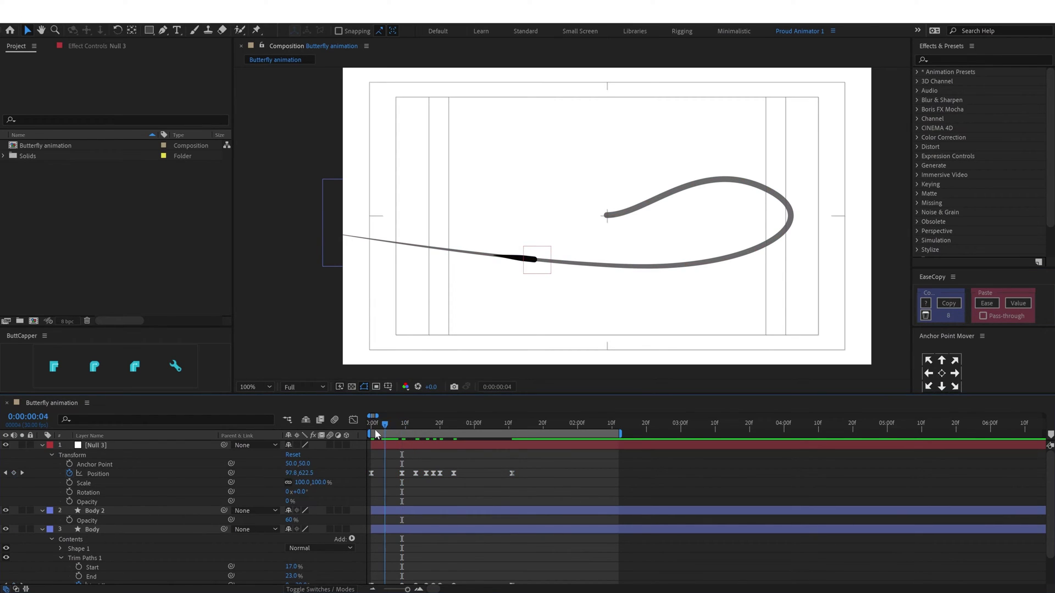
# Play back the motion and try adding a Position keyframe at 0:00:00:08 by moving the null onto the body's head
pyautogui.moveTo(375, 431)
pyautogui.mouseDown()
pyautogui.moveTo(414, 431)
pyautogui.moveTo(456, 407)
pyautogui.moveTo(387, 420)
pyautogui.moveTo(400, 419)
pyautogui.mouseUp()
pyautogui.press('space')
pyautogui.press('space')
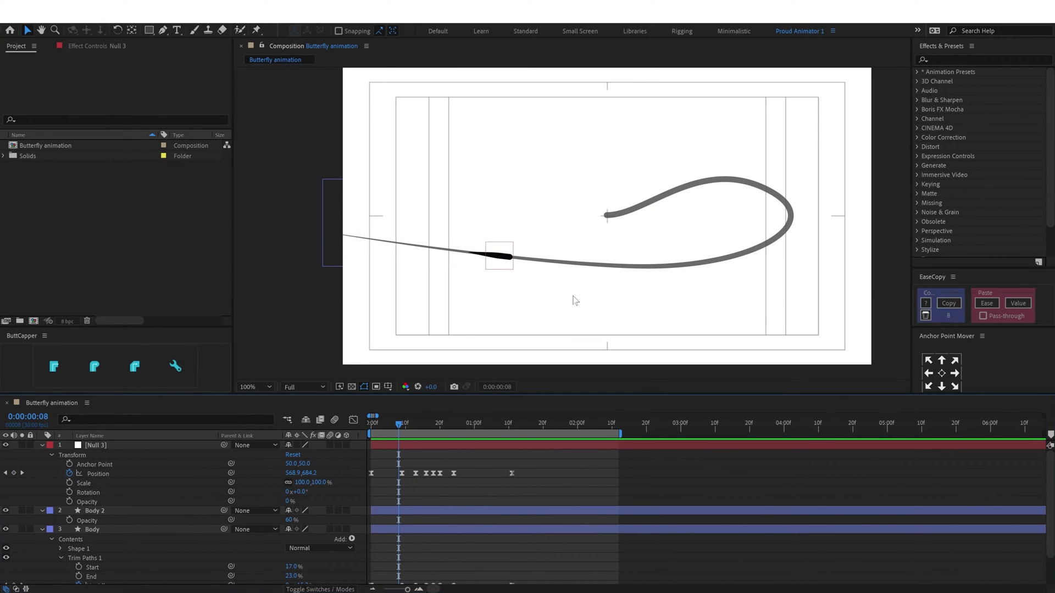
pyautogui.scroll(1, 575, 299)
pyautogui.moveTo(451, 300); pyautogui.dragTo(464, 273)
pyautogui.press('v')
pyautogui.click(409, 447)
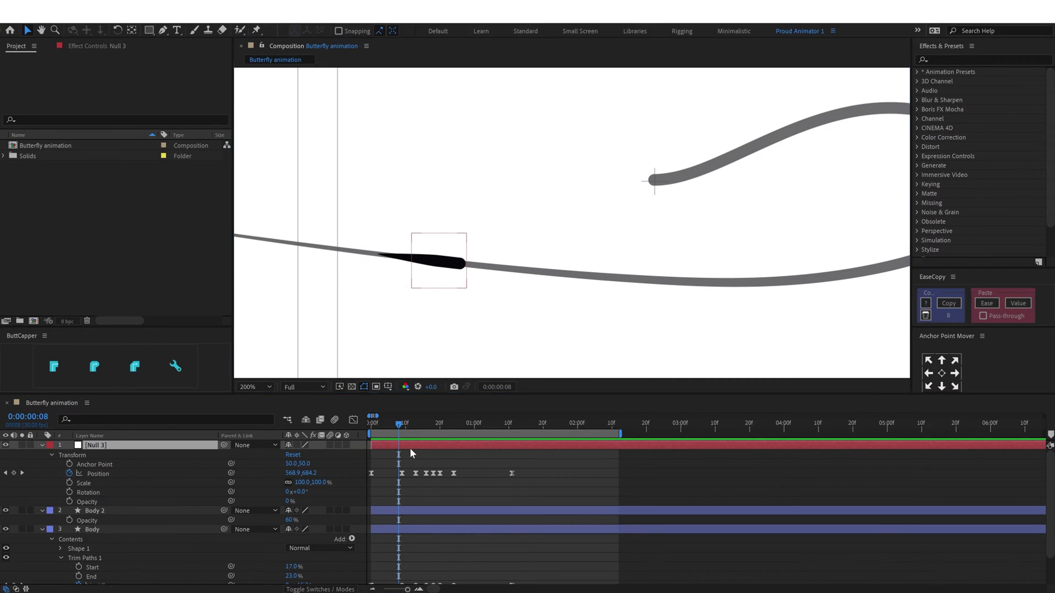
pyautogui.scroll(2, 454, 241)
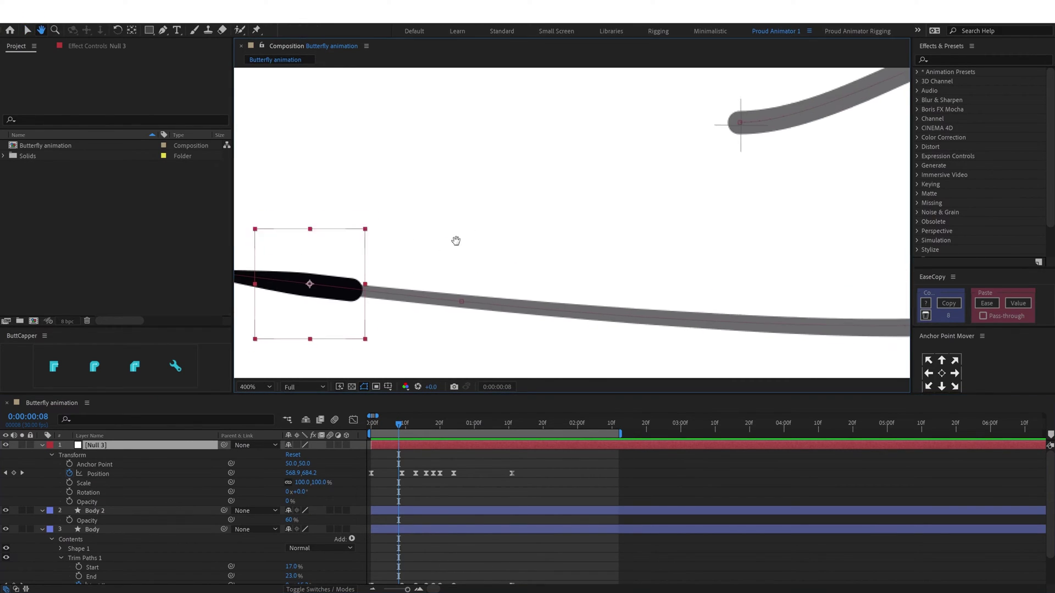
pyautogui.moveTo(392, 241); pyautogui.dragTo(659, 252)
# Try adding a Position keyframe at 0:00:00:05 by moving the null onto the front end of the body
pyautogui.moveTo(403, 424); pyautogui.dragTo(389, 424)
pyautogui.scroll(-1, 402, 282)
pyautogui.scroll(1, 440, 236)
pyautogui.moveTo(412, 224); pyautogui.dragTo(493, 232)
pyautogui.moveTo(292, 199); pyautogui.dragTo(461, 223)
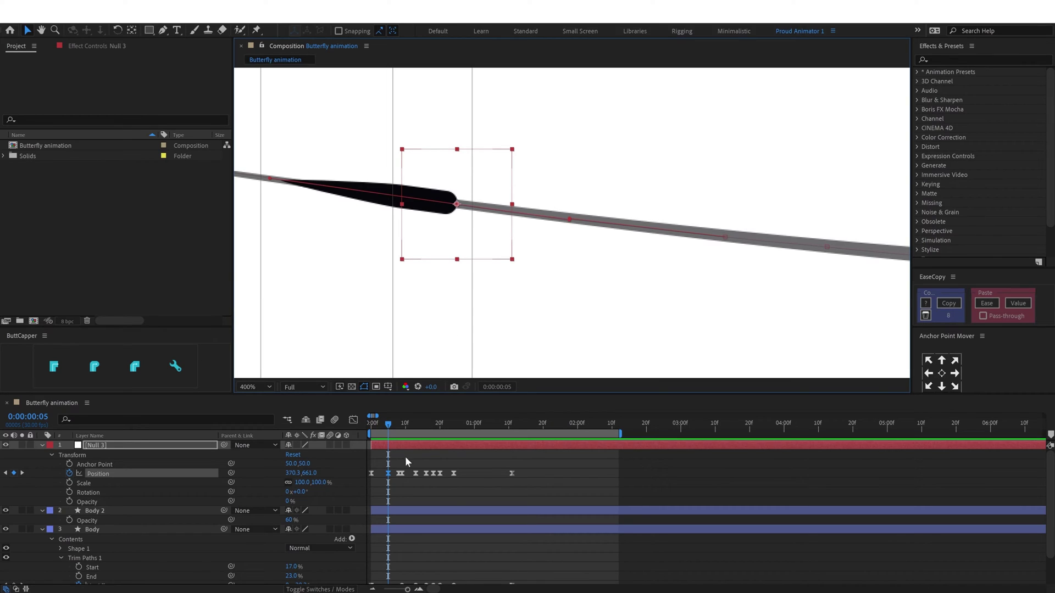
# Try adding a Position keyframe at 0:00:00:03 by moving the null onto the body's head
pyautogui.moveTo(388, 424); pyautogui.dragTo(382, 426)
pyautogui.moveTo(328, 276); pyautogui.dragTo(526, 302)
pyautogui.moveTo(390, 214); pyautogui.dragTo(537, 222)
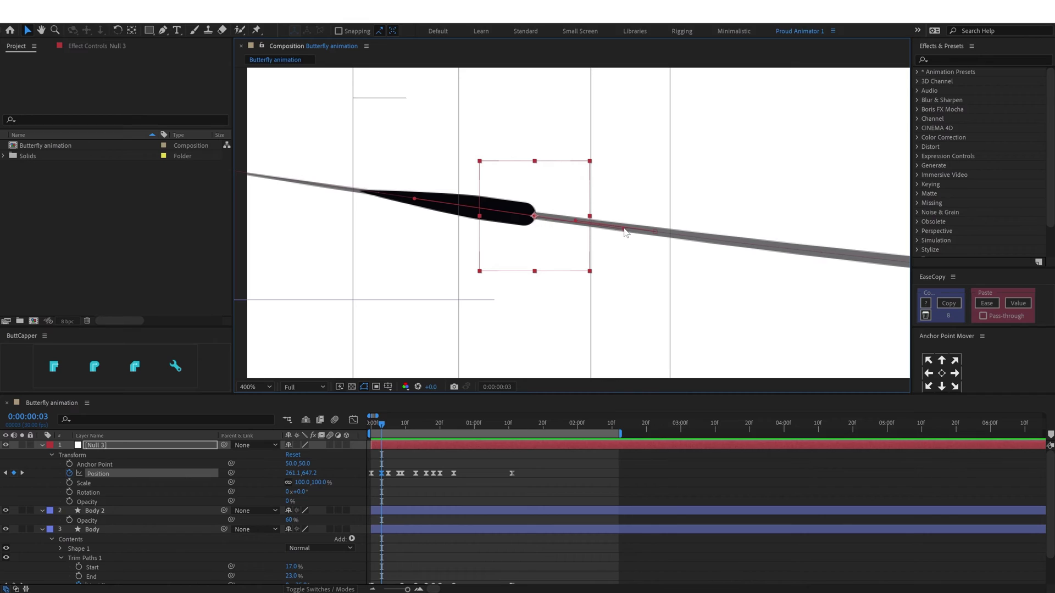
# Step through the null's first Position keyframes to compare its placement with the body's head
pyautogui.moveTo(378, 425); pyautogui.dragTo(374, 423)
pyautogui.moveTo(360, 238); pyautogui.dragTo(525, 269)
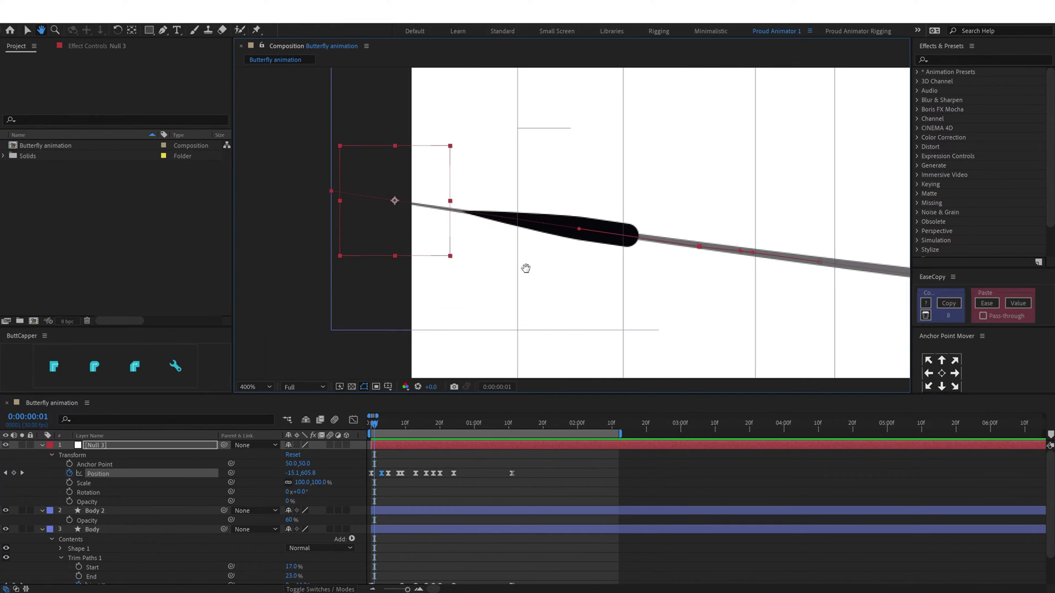
pyautogui.click(440, 467)
pyautogui.press('j')
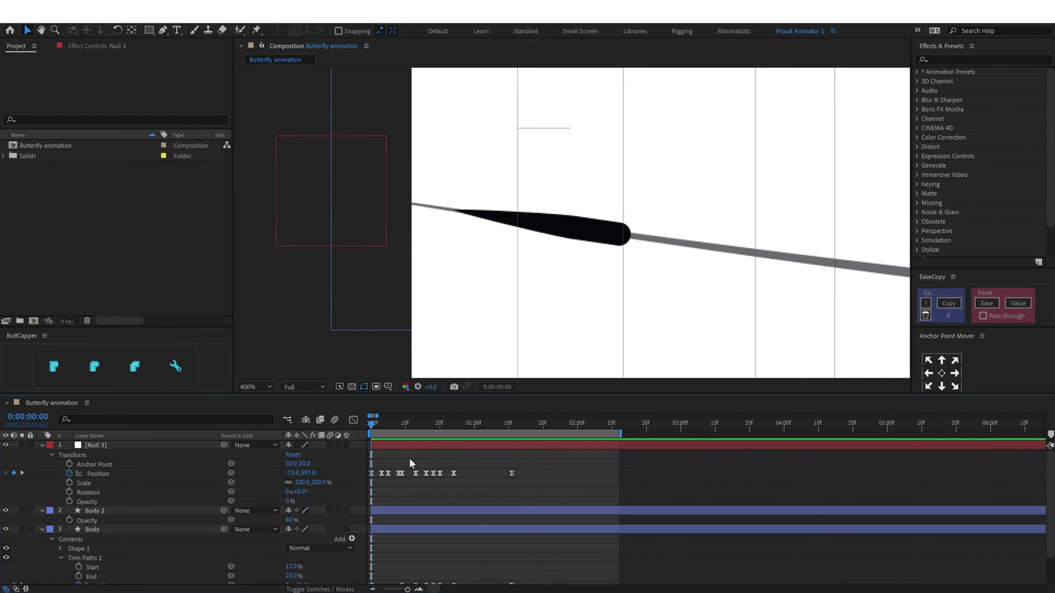
pyautogui.press('k')
pyautogui.press('k')
pyautogui.press('k')
pyautogui.press('j')
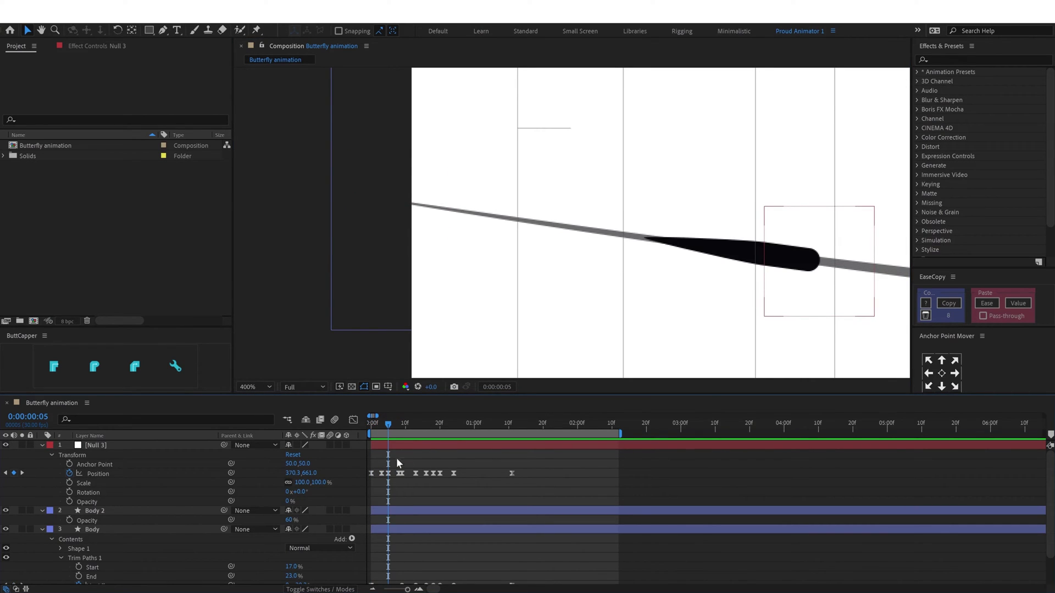
# Delete the null's extra Position keyframes between the first one and 0:00:00:09
pyautogui.moveTo(384, 424); pyautogui.dragTo(370, 424)
pyautogui.moveTo(391, 466)
pyautogui.mouseDown()
pyautogui.moveTo(364, 477)
pyautogui.moveTo(400, 479)
pyautogui.mouseUp()
pyautogui.click(411, 454)
pyautogui.press('Delete')
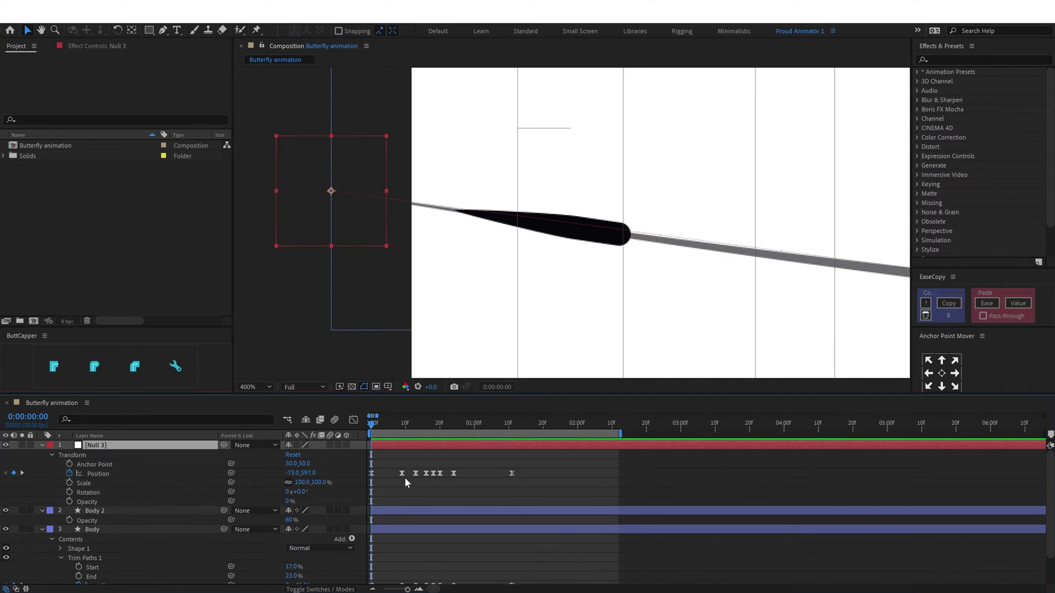
# At 0:00:00:00, move the null from outside the frame onto the front tip of the body, at about 198, 637
pyautogui.press('k')
pyautogui.scroll(-1, 509, 483)
pyautogui.scroll(1, 509, 483)
pyautogui.press('j')
pyautogui.moveTo(343, 204); pyautogui.dragTo(640, 247)
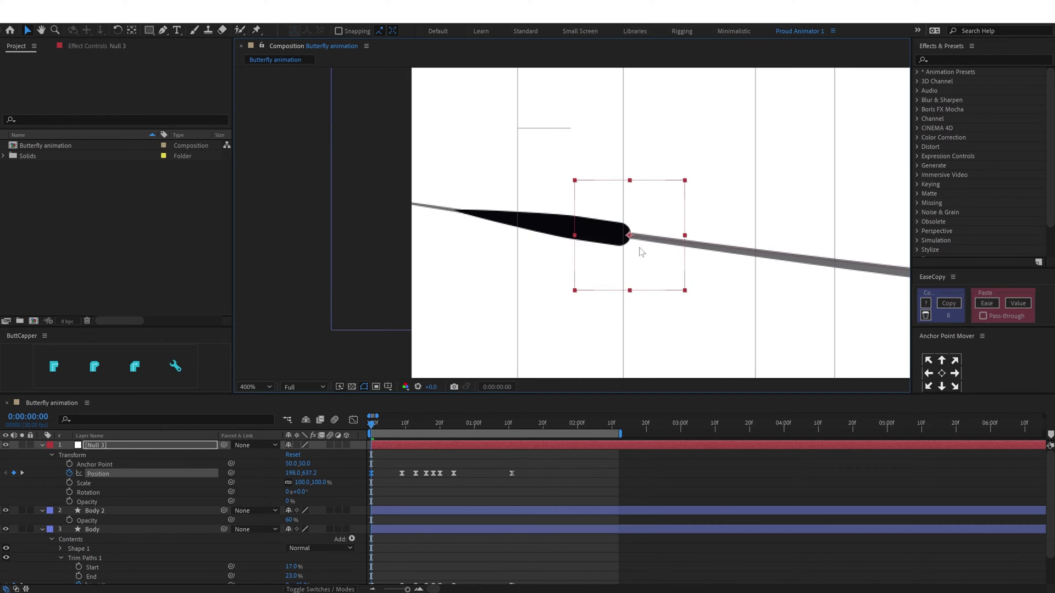
# Copy the easing of the Body layer's Offset keyframes again and apply it to every Position keyframe of the null
pyautogui.scroll(-1, 640, 247)
pyautogui.moveTo(737, 255); pyautogui.dragTo(584, 235)
pyautogui.scroll(-1, 529, 483)
pyautogui.moveTo(531, 550); pyautogui.dragTo(368, 567)
pyautogui.click(948, 303)
pyautogui.scroll(1, 527, 490)
pyautogui.moveTo(526, 487); pyautogui.dragTo(368, 469)
pyautogui.click(987, 303)
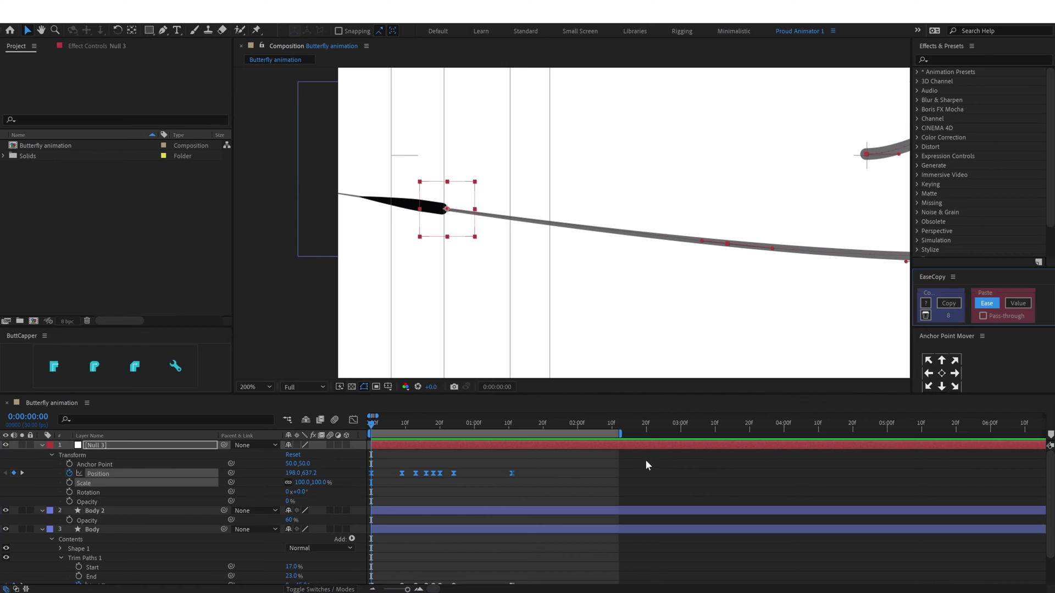
# Play back the motion, and at 0:00:00:20 reposition the null onto the body's head at about 1422, 408
pyautogui.click(646, 464)
pyautogui.press('space')
pyautogui.scroll(-1, 608, 282)
pyautogui.moveTo(427, 426)
pyautogui.mouseDown()
pyautogui.moveTo(386, 427)
pyautogui.moveTo(440, 430)
pyautogui.mouseUp()
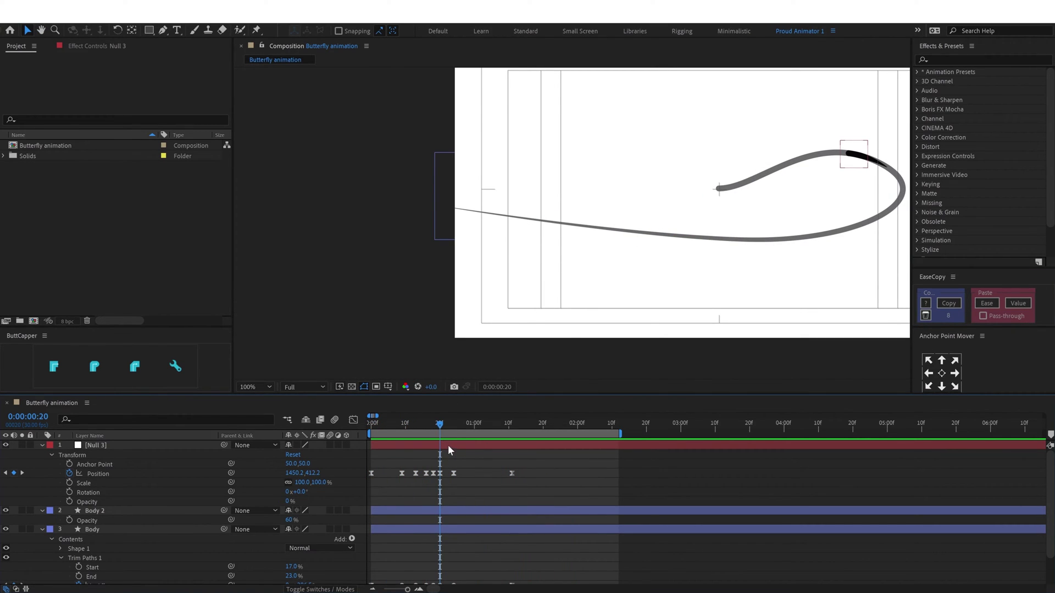
pyautogui.click(448, 450)
pyautogui.scroll(5, 653, 207)
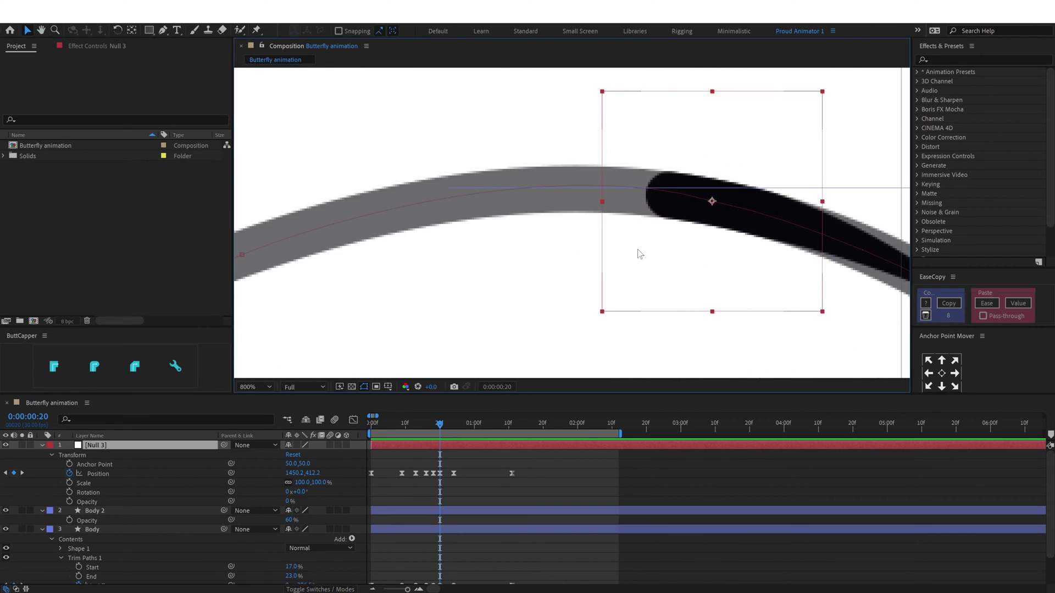
pyautogui.moveTo(664, 215); pyautogui.dragTo(603, 206)
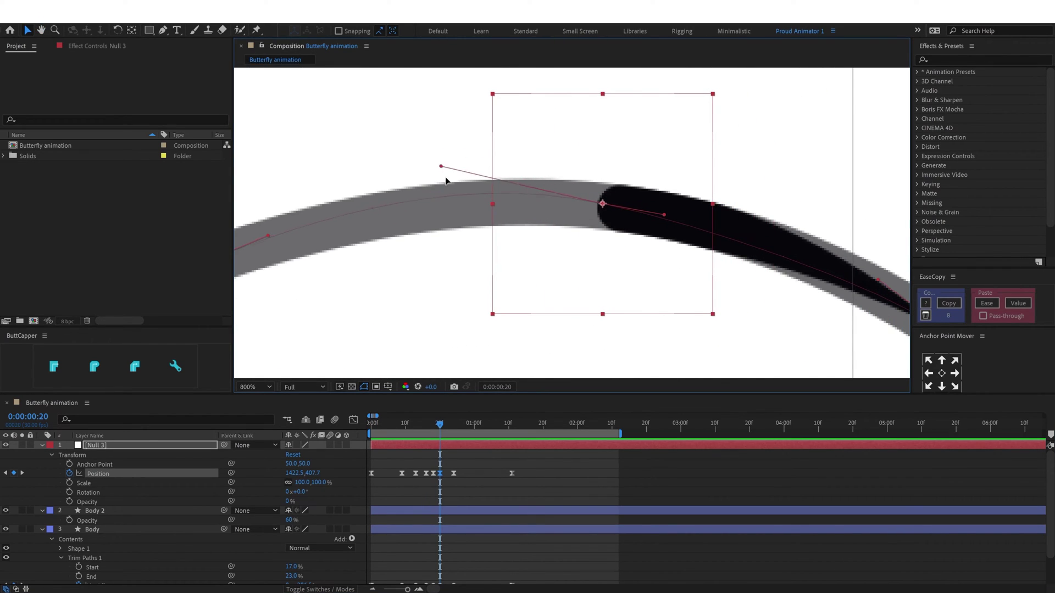
# Add a Position keyframe at 0:00:00:22 by moving the null onto the body's head, and deselect everything
pyautogui.scroll(-1, 684, 216)
pyautogui.click(447, 429)
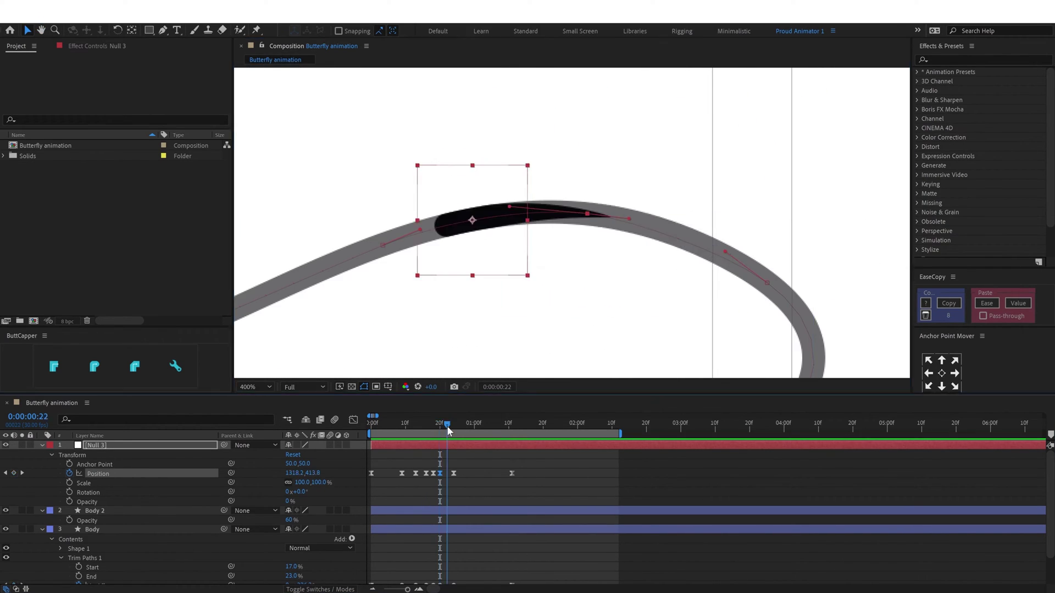
pyautogui.moveTo(505, 249); pyautogui.dragTo(470, 257)
pyautogui.press('F2')
# Play back the whole animation from the first frame to check how the null follows the body
pyautogui.moveTo(394, 426); pyautogui.dragTo(371, 427)
pyautogui.scroll(-3, 573, 287)
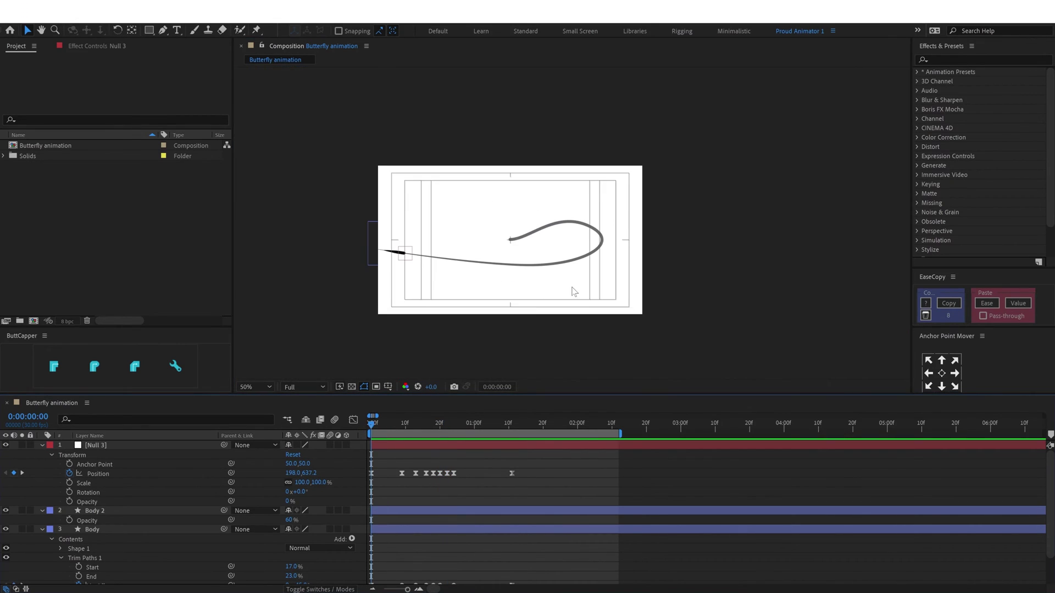
pyautogui.press('space')
pyautogui.press('space')
# Show only the layers' keyframed properties and draw an upright ellipse standing on the body behind its head, on a new shape layer
pyautogui.press('h')
pyautogui.moveTo(395, 282); pyautogui.dragTo(711, 207)
pyautogui.scroll(2, 483, 275)
pyautogui.scroll(-1, 610, 238)
pyautogui.scroll(1, 610, 238)
pyautogui.moveTo(636, 235); pyautogui.dragTo(627, 236)
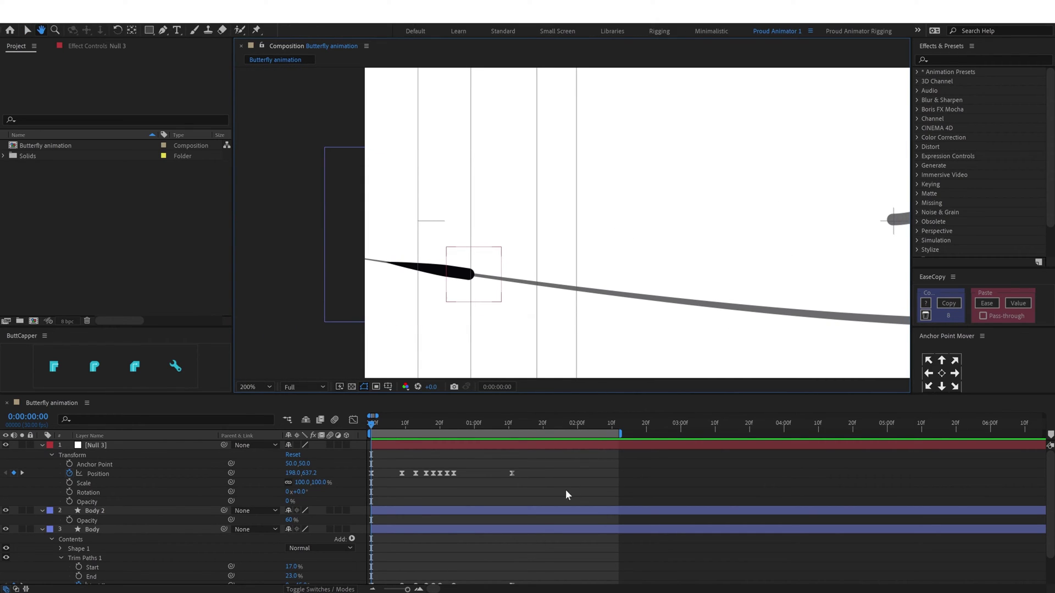
pyautogui.press('v')
pyautogui.press('u')
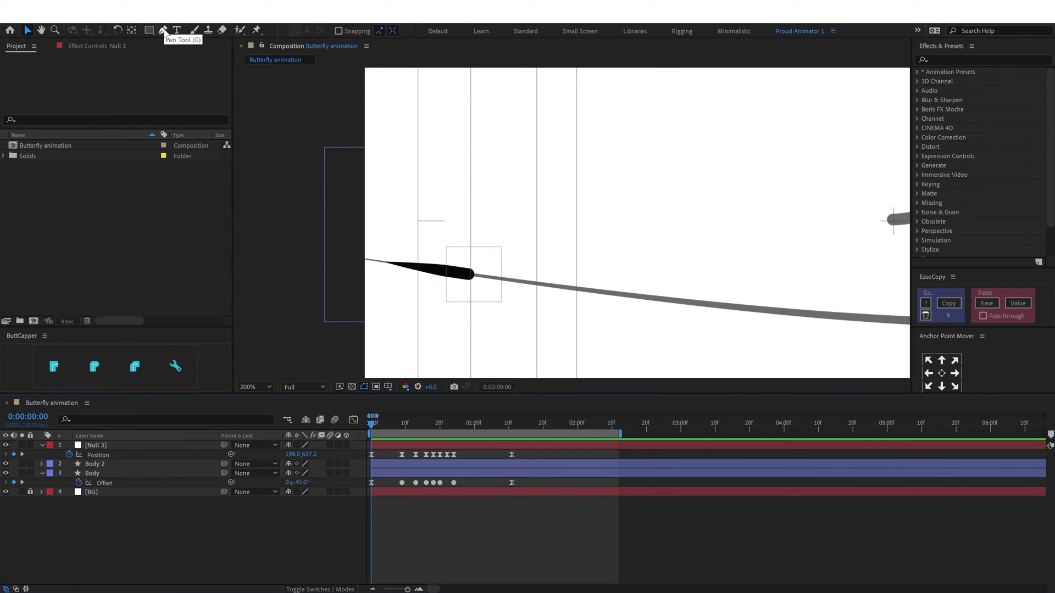
pyautogui.moveTo(149, 30); pyautogui.dragTo(175, 65)
pyautogui.moveTo(415, 183); pyautogui.dragTo(469, 269)
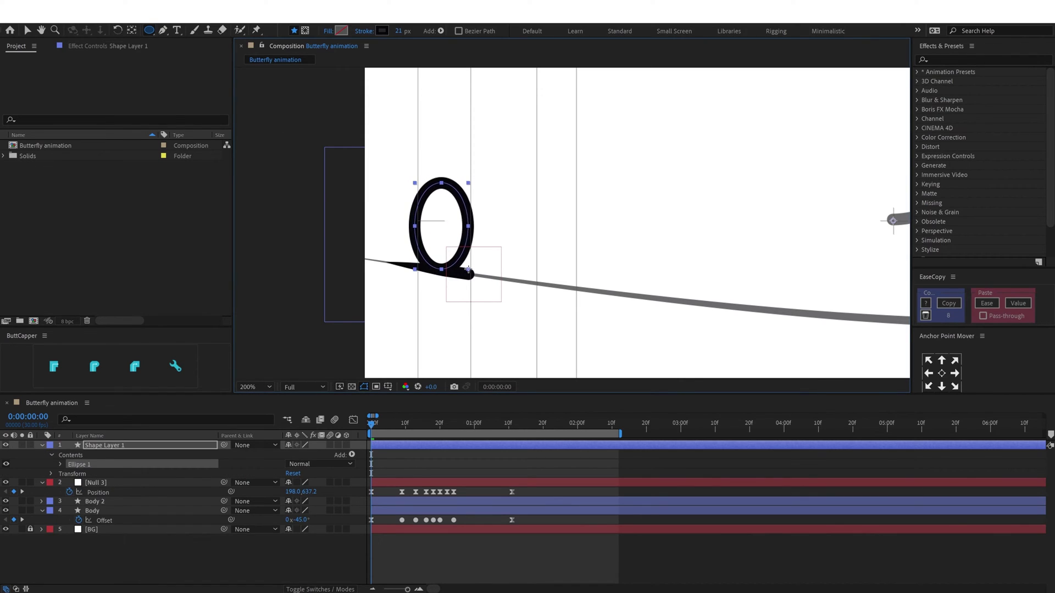
# Fill the ellipse with a soft golden yellow and set its stroke to none
pyautogui.click(340, 30)
pyautogui.moveTo(863, 251); pyautogui.dragTo(865, 242)
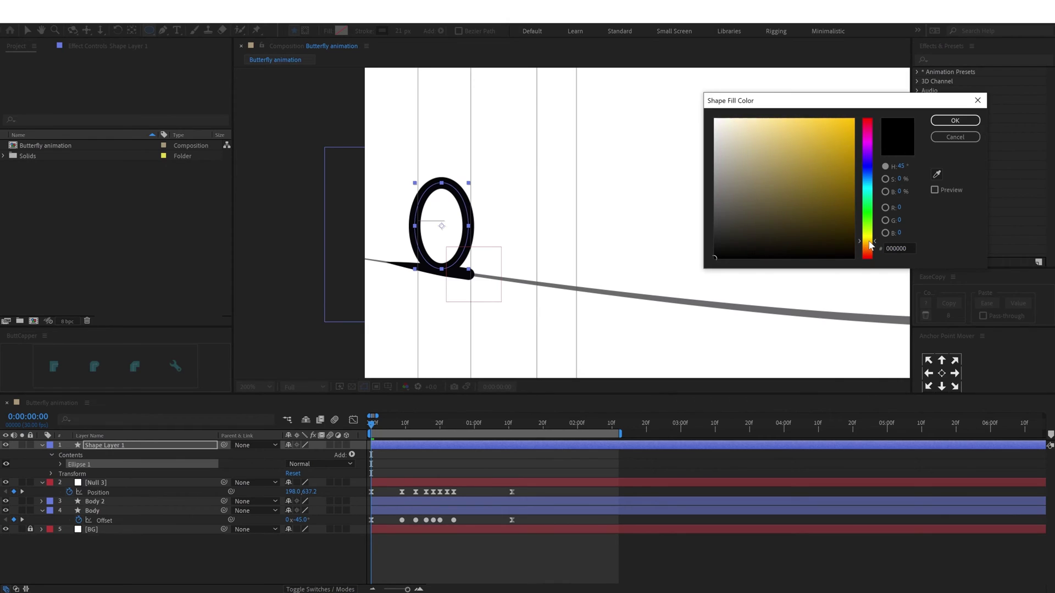
pyautogui.click(807, 125)
pyautogui.click(955, 120)
pyautogui.click(364, 31)
pyautogui.click(650, 142)
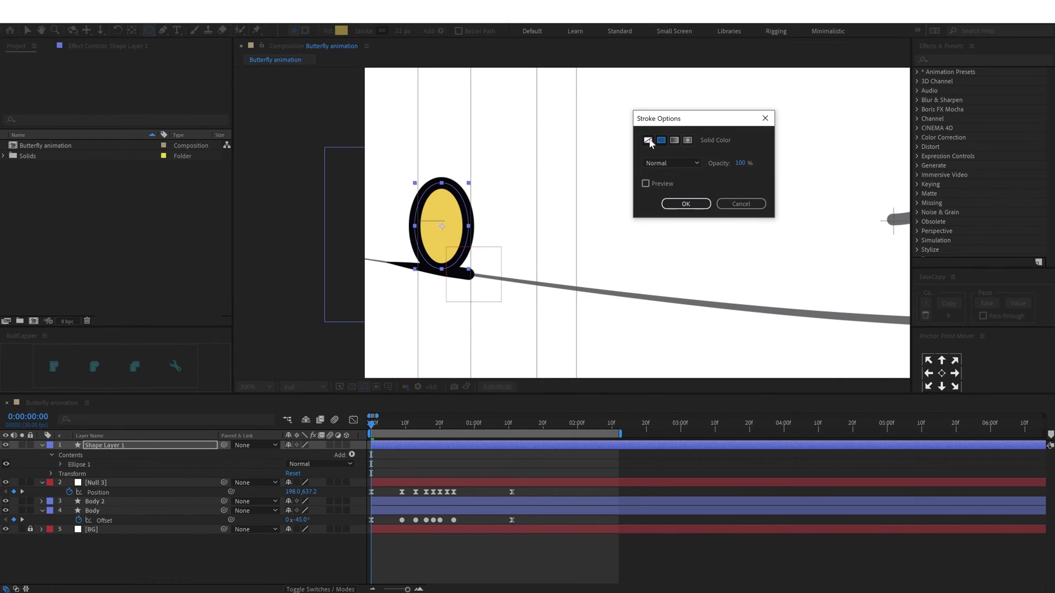
pyautogui.click(686, 205)
# Set the ellipse's anchor point to its bottom centre and widen the ellipse slightly
pyautogui.press('v')
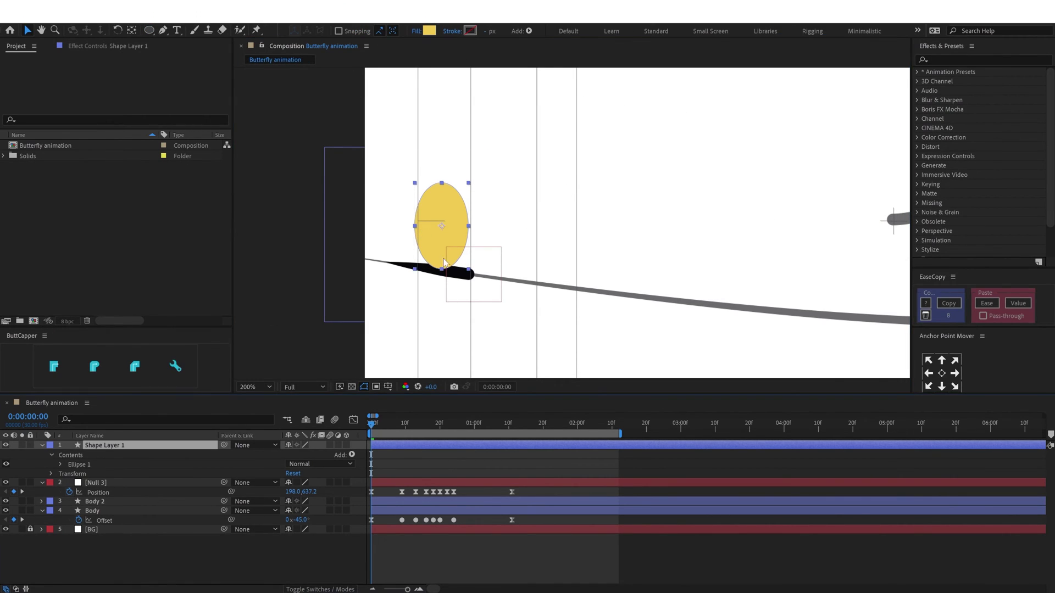
pyautogui.click(941, 386)
pyautogui.scroll(1, 430, 280)
pyautogui.moveTo(431, 280); pyautogui.dragTo(528, 269)
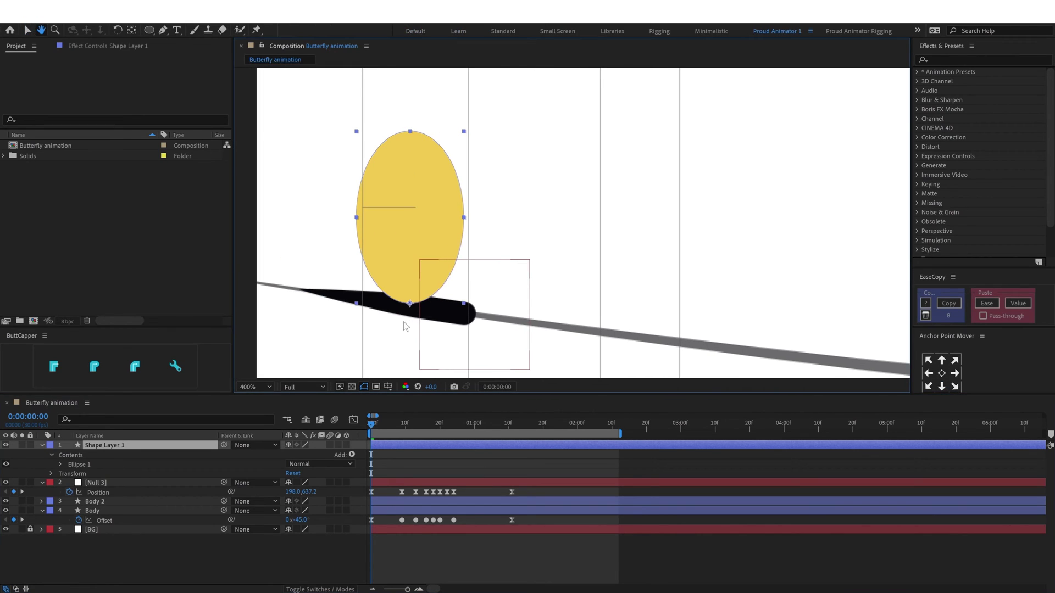
pyautogui.moveTo(466, 218); pyautogui.dragTo(474, 218)
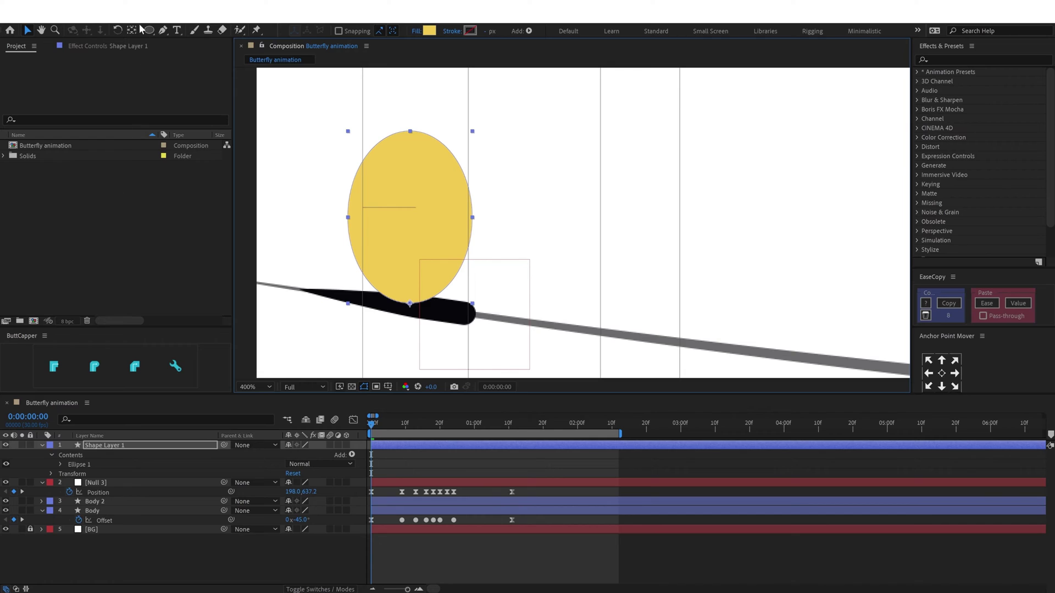
# Rotate the ellipse about 7.6° clockwise around its bottom anchor so it leans toward the body's head
pyautogui.click(124, 30)
pyautogui.moveTo(411, 132); pyautogui.dragTo(433, 132)
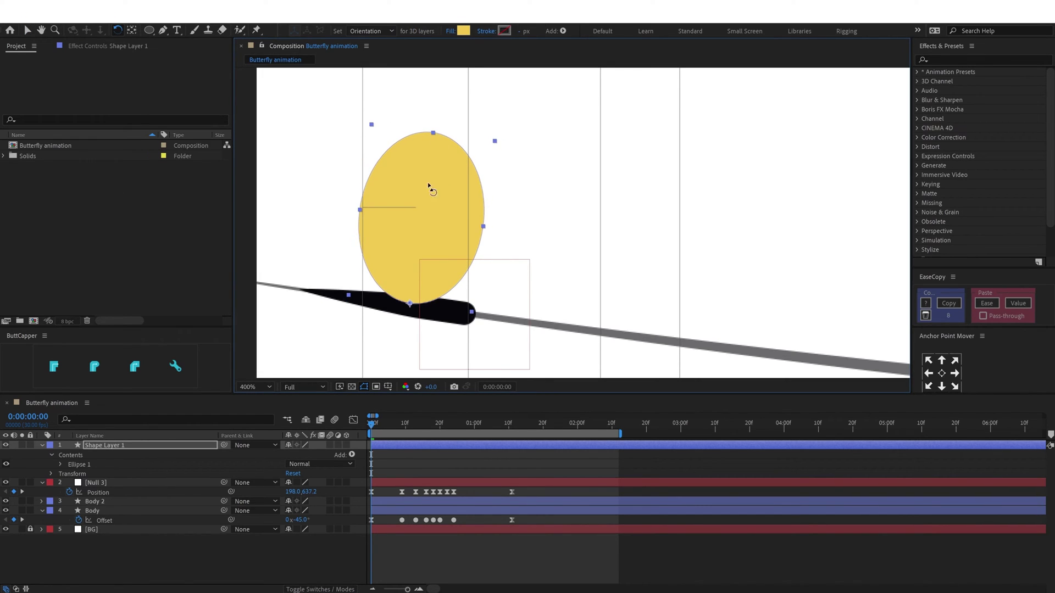
pyautogui.press('v')
pyautogui.press(',')
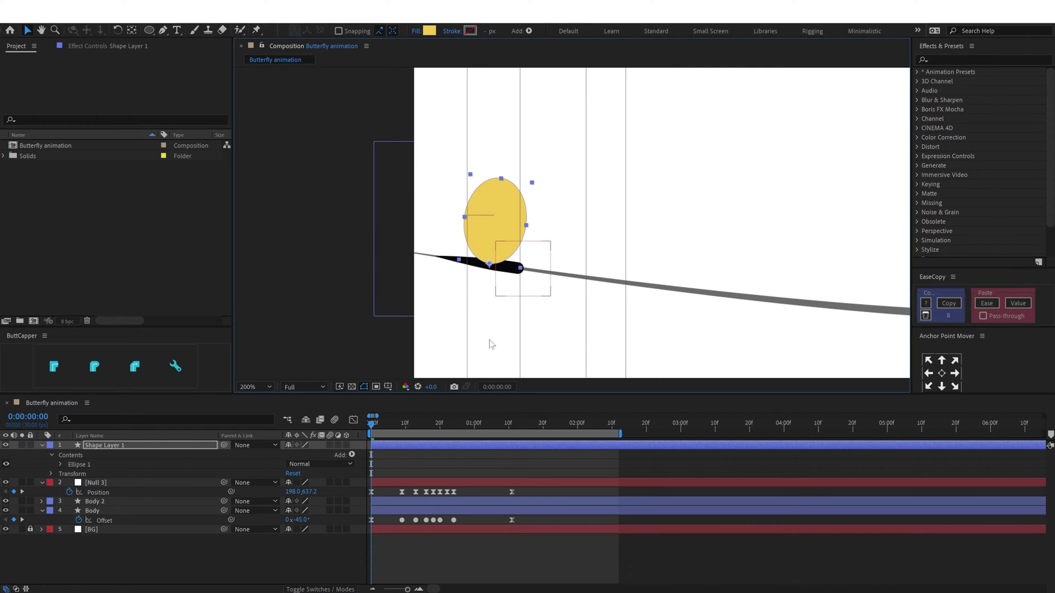
# Make the ellipse a 3D layer named "Wings" and show its rotation properties
pyautogui.click(347, 445)
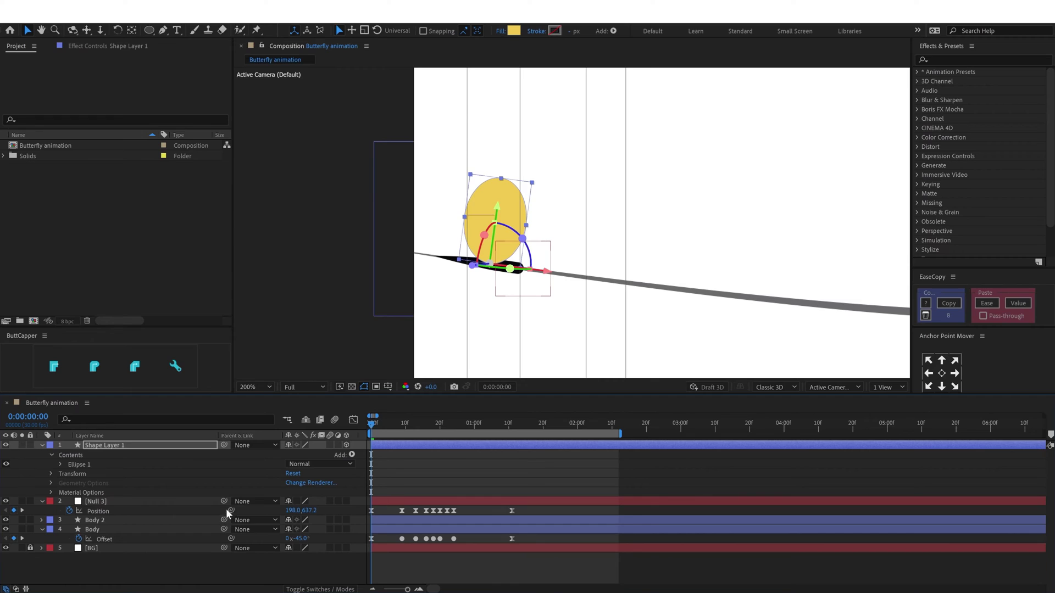
pyautogui.write('Wings')
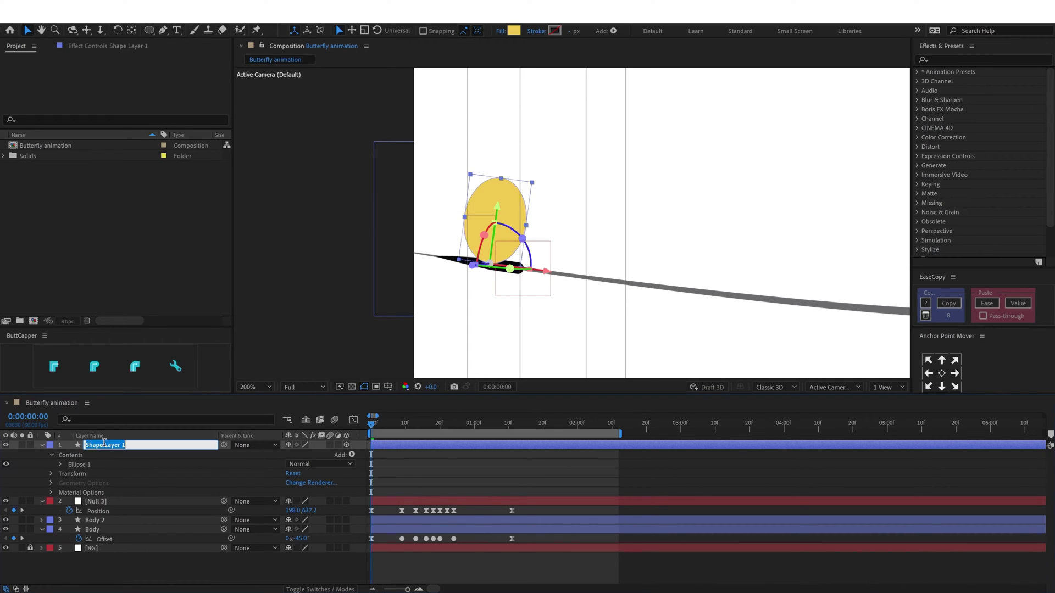
pyautogui.press('Return')
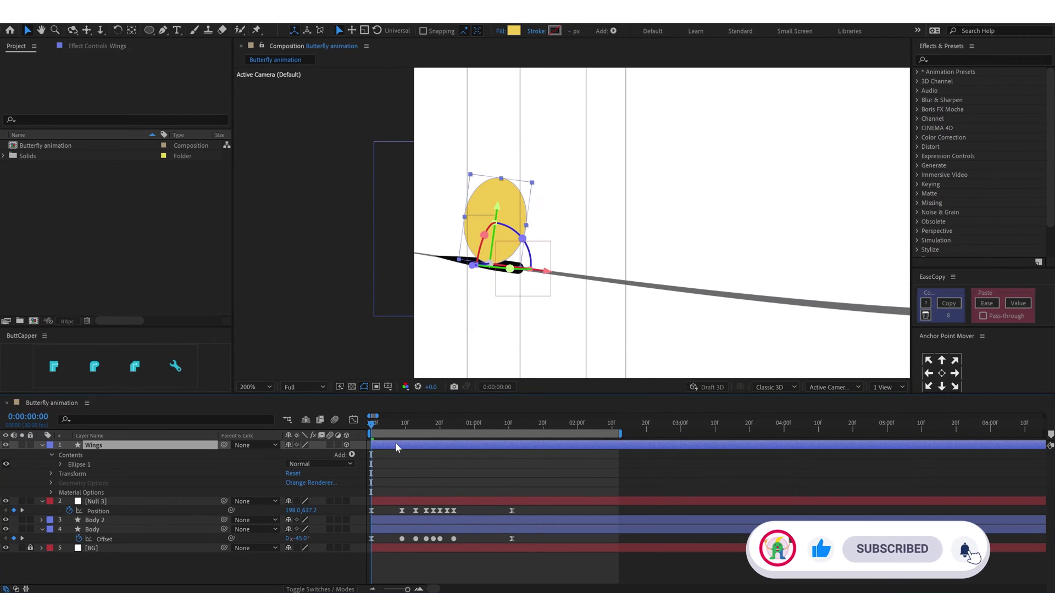
pyautogui.press('r')
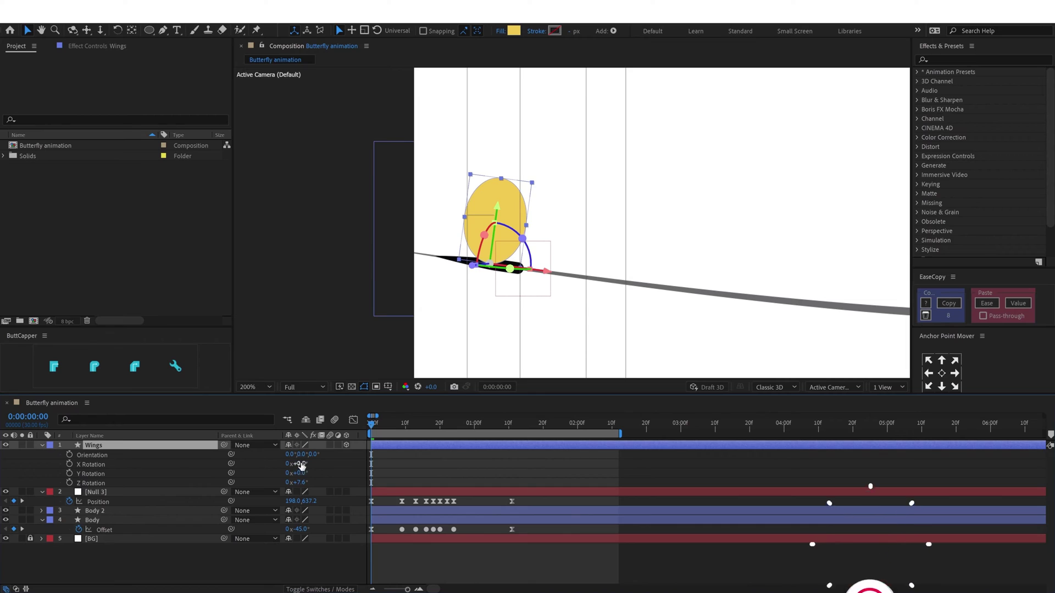
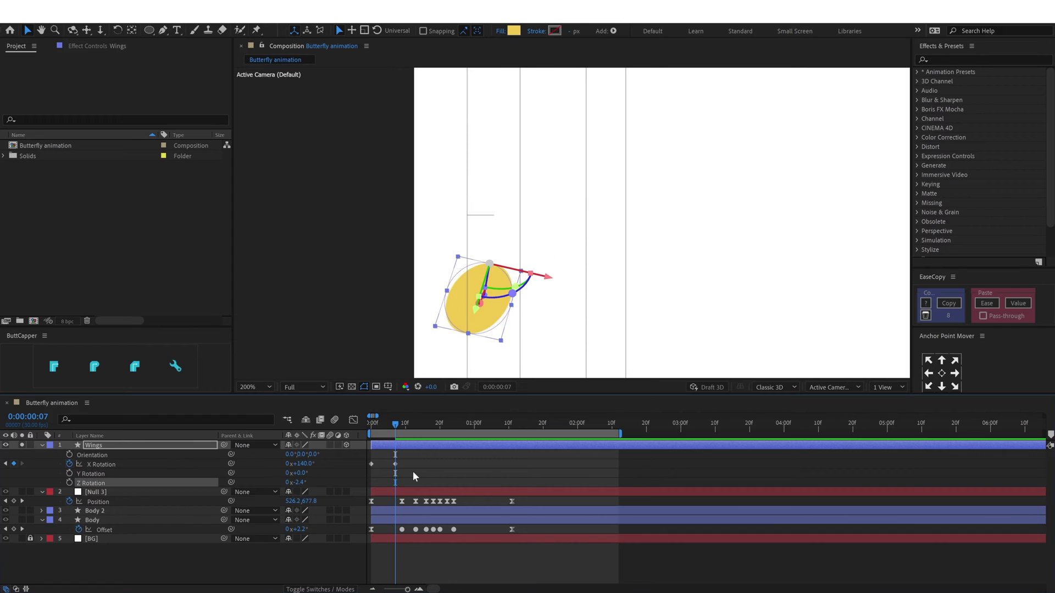
# Redo the undone rotation changes, add Y Rotation and Z Rotation keyframes to Wings at 0:00:00:07, and return to the first frame
pyautogui.hotkey('ctrl', 'shift', 'z')
pyautogui.hotkey('ctrl', 'shift', 'z')
pyautogui.click(69, 473)
pyautogui.click(69, 483)
pyautogui.press('j')
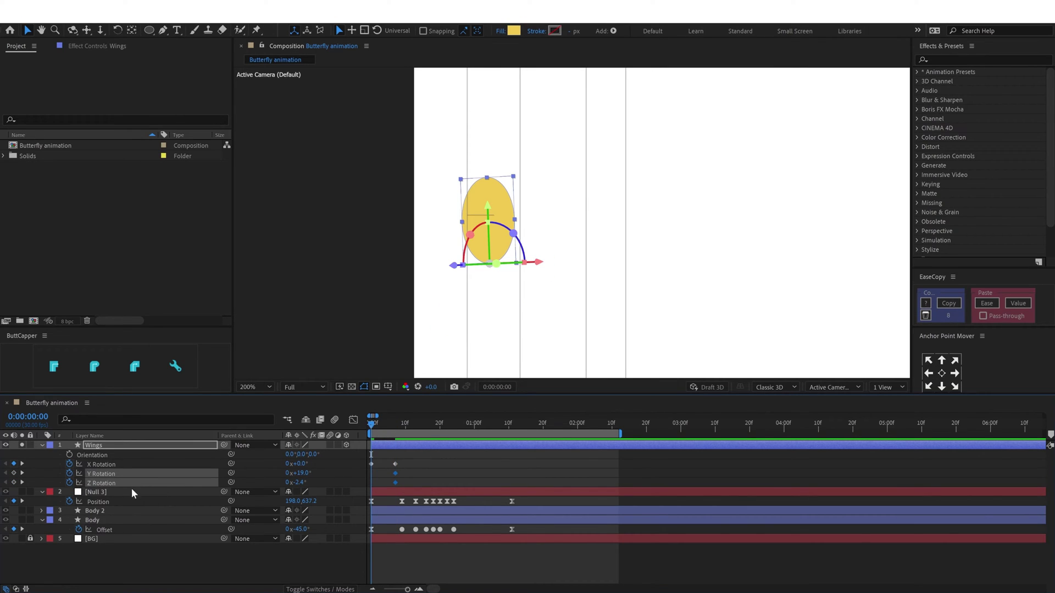
# Set the Wings layer's Z Rotation and Y Rotation to 0° at the first frame
pyautogui.press('Return')
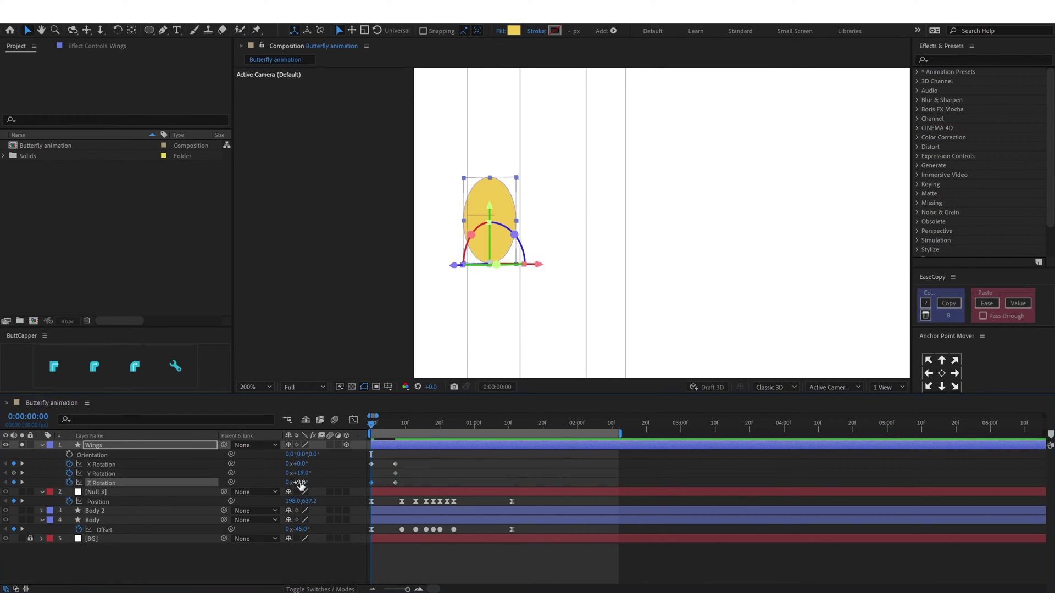
pyautogui.click(304, 473)
pyautogui.write('0')
pyautogui.press('Return')
# Copy the first-frame X, Y and Z Rotation keyframes to 0:00:00:14 and apply Easy Ease to all the rotation keyframes
pyautogui.press('k')
pyautogui.click(27, 417)
pyautogui.write('+')
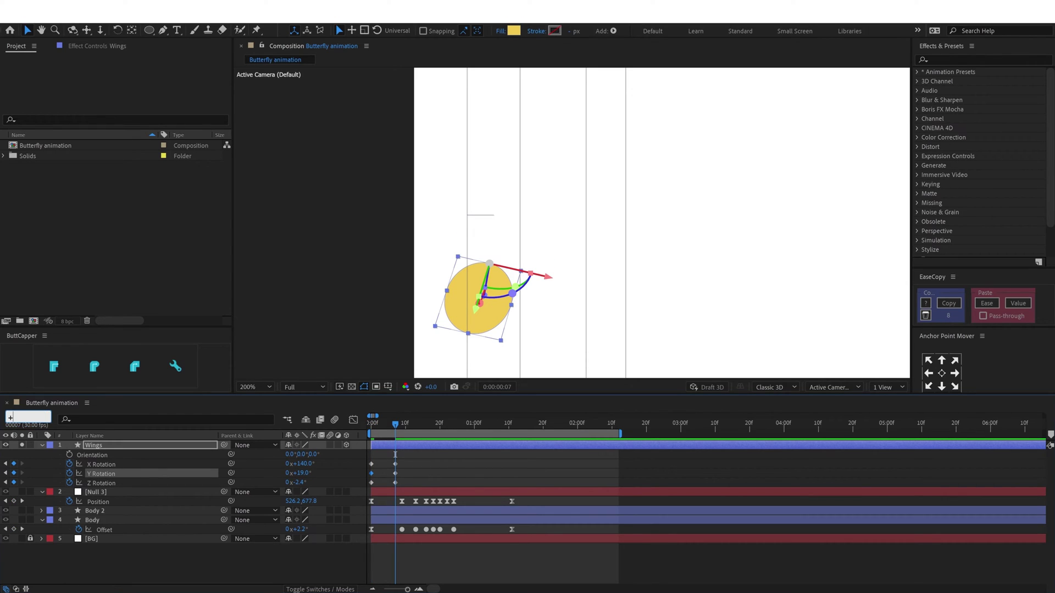
pyautogui.write('7')
pyautogui.press('Return')
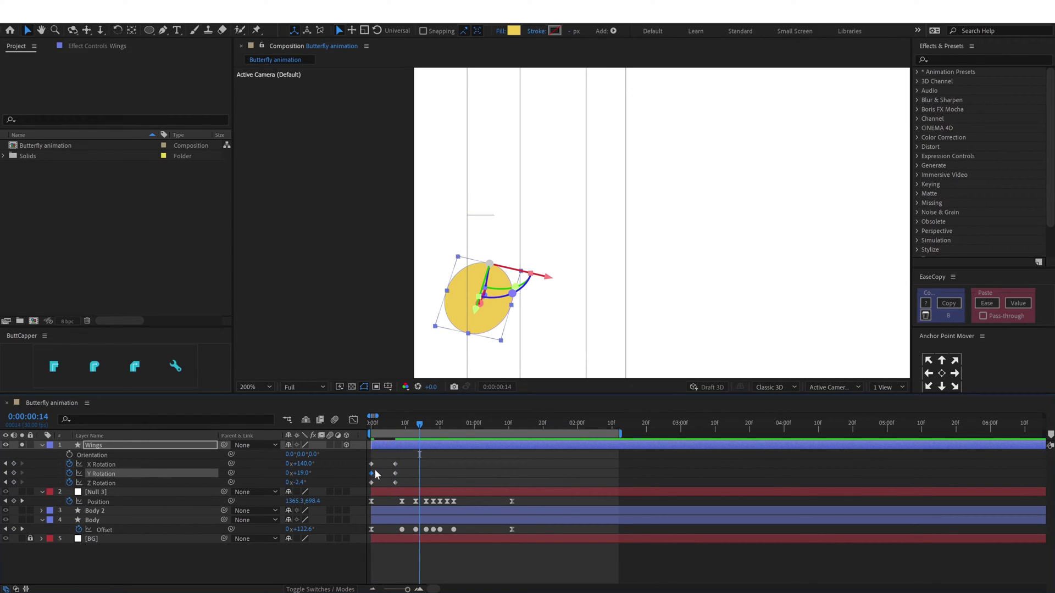
pyautogui.moveTo(380, 461); pyautogui.dragTo(363, 485)
pyautogui.hotkey('ctrl', 'c')
pyautogui.hotkey('ctrl', 'v')
pyautogui.moveTo(436, 459); pyautogui.dragTo(361, 486)
pyautogui.press('F9')
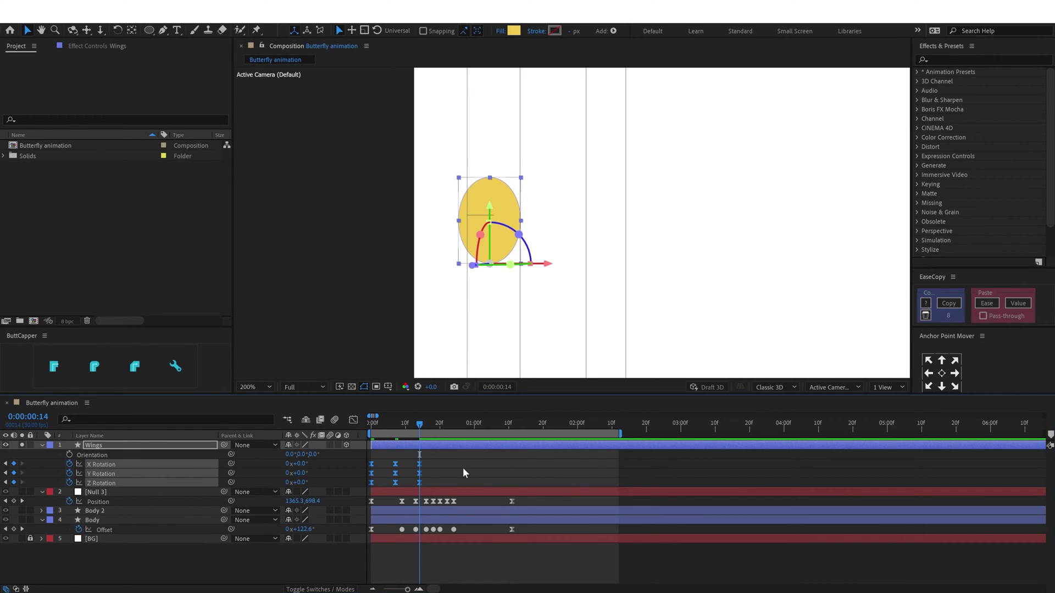
# Sharpen the X Rotation speed curve by lengthening the ease handles of its keyframes in the graph editor
pyautogui.click(353, 421)
pyautogui.click(355, 420)
pyautogui.moveTo(428, 460); pyautogui.dragTo(367, 466)
pyautogui.click(354, 421)
pyautogui.click(374, 425)
pyautogui.click(355, 420)
pyautogui.click(354, 422)
pyautogui.press('=')
pyautogui.press('=')
pyautogui.press('=')
pyautogui.moveTo(432, 507); pyautogui.dragTo(497, 507)
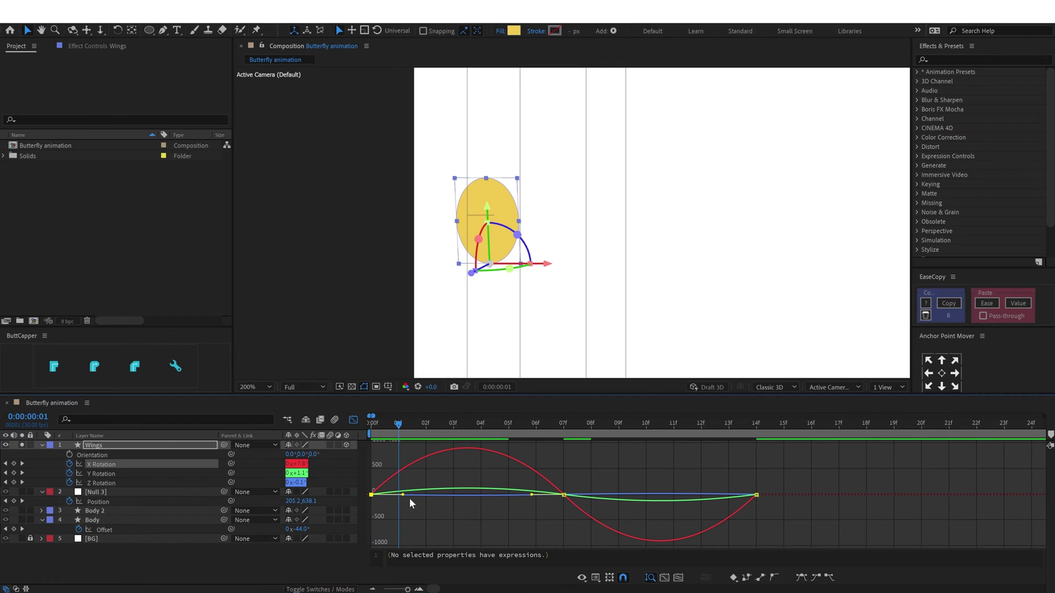
pyautogui.moveTo(403, 495); pyautogui.dragTo(438, 495)
pyautogui.moveTo(530, 502); pyautogui.dragTo(509, 501)
pyautogui.moveTo(596, 508); pyautogui.dragTo(714, 502)
pyautogui.hotkey('shift', 'F3')
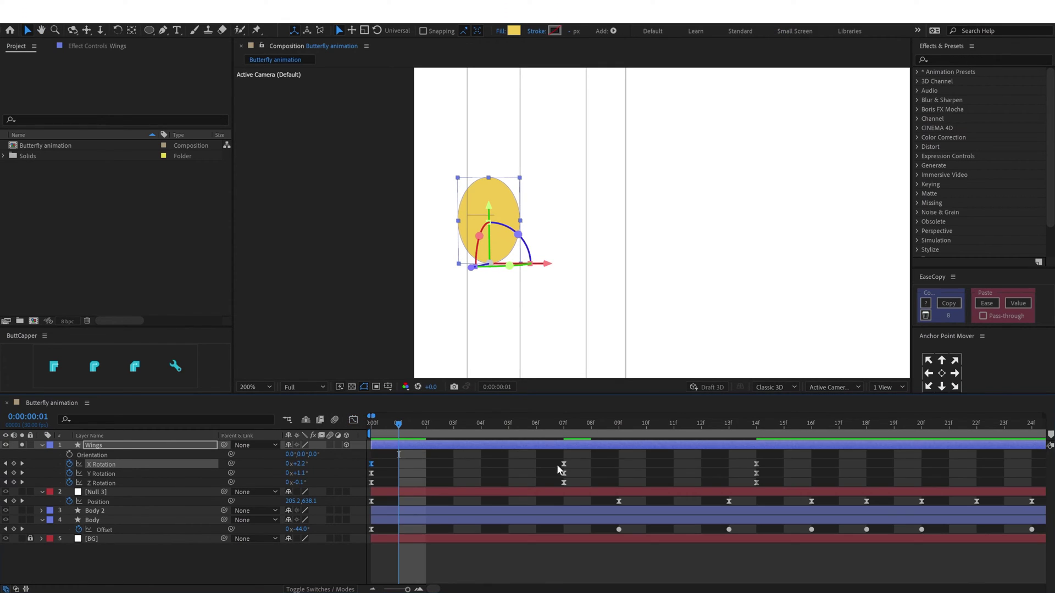
# Copy the easing of the X Rotation keyframes with EaseCopy and paste the ease onto the Y and Z Rotation keyframes
pyautogui.moveTo(785, 466); pyautogui.dragTo(375, 454)
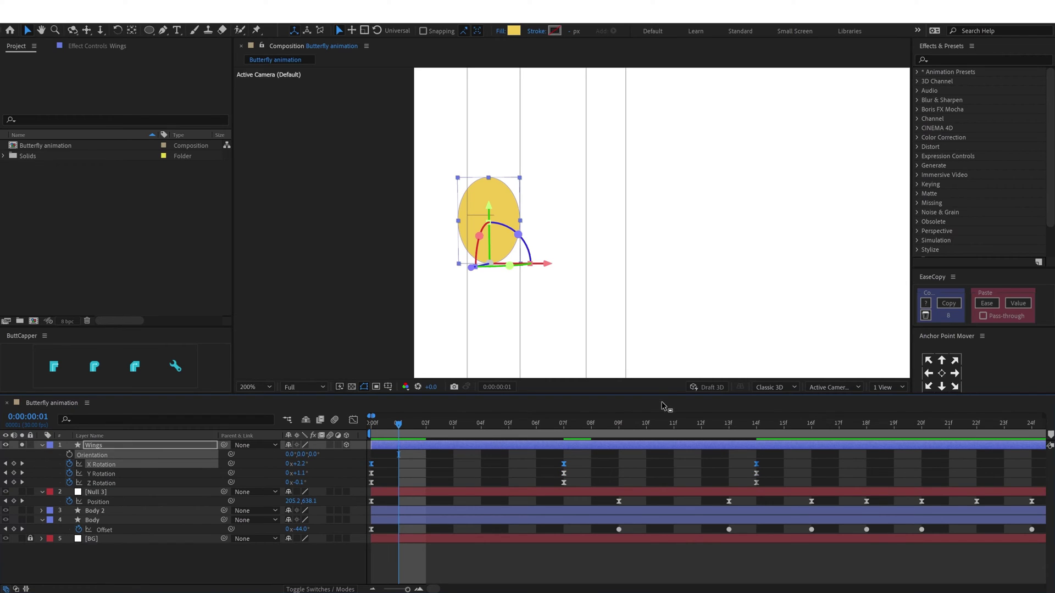
pyautogui.click(947, 303)
pyautogui.moveTo(763, 485); pyautogui.dragTo(377, 481)
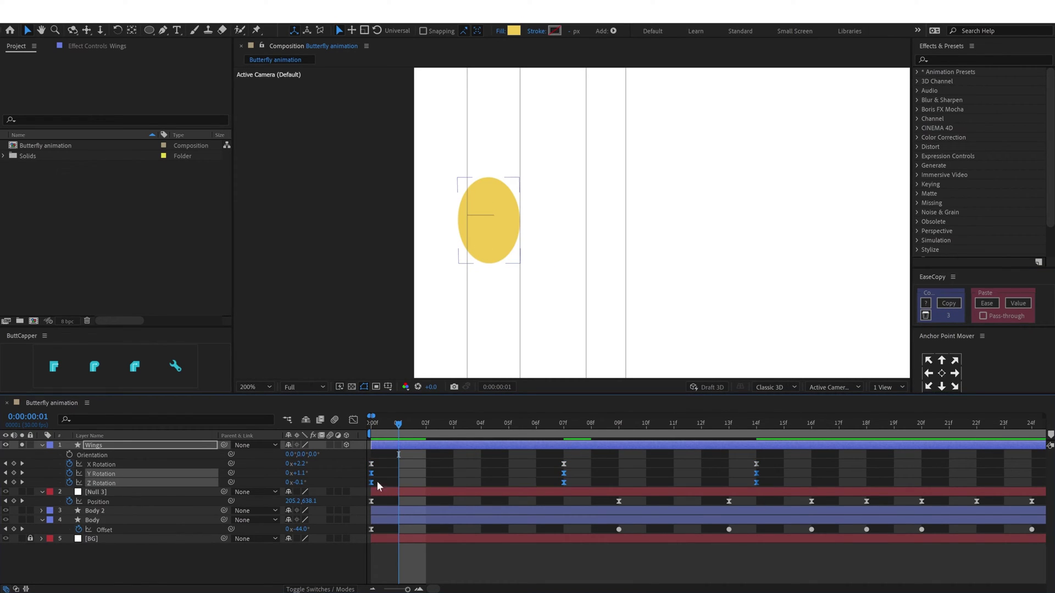
pyautogui.click(987, 303)
# End the work area at 0:00:00:13, preview the looping wing flap, and return to the first frame
pyautogui.click(468, 464)
pyautogui.scroll(-1, 461, 316)
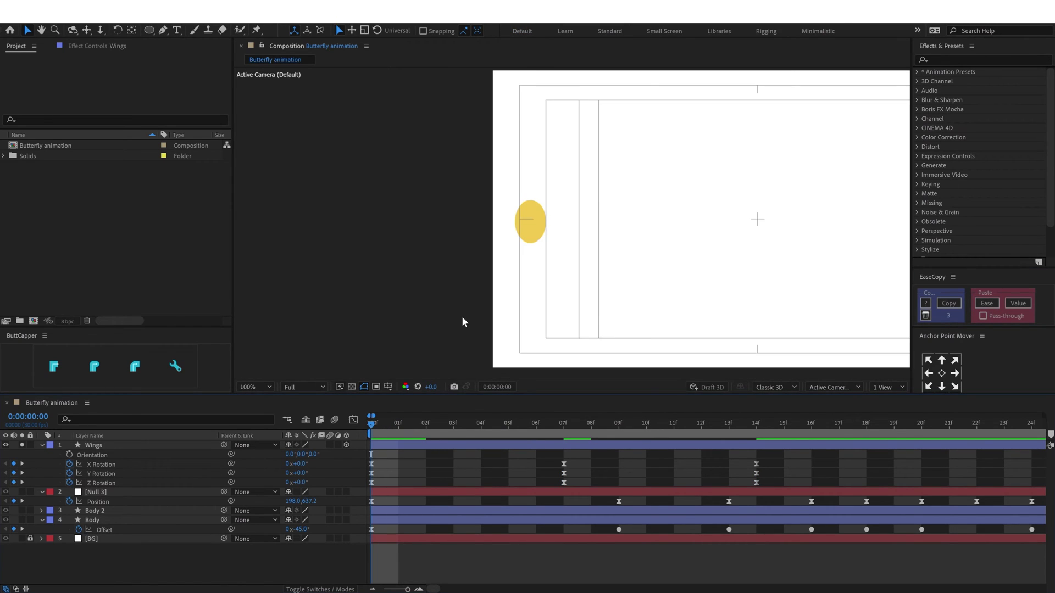
pyautogui.press('space')
pyautogui.click(754, 430)
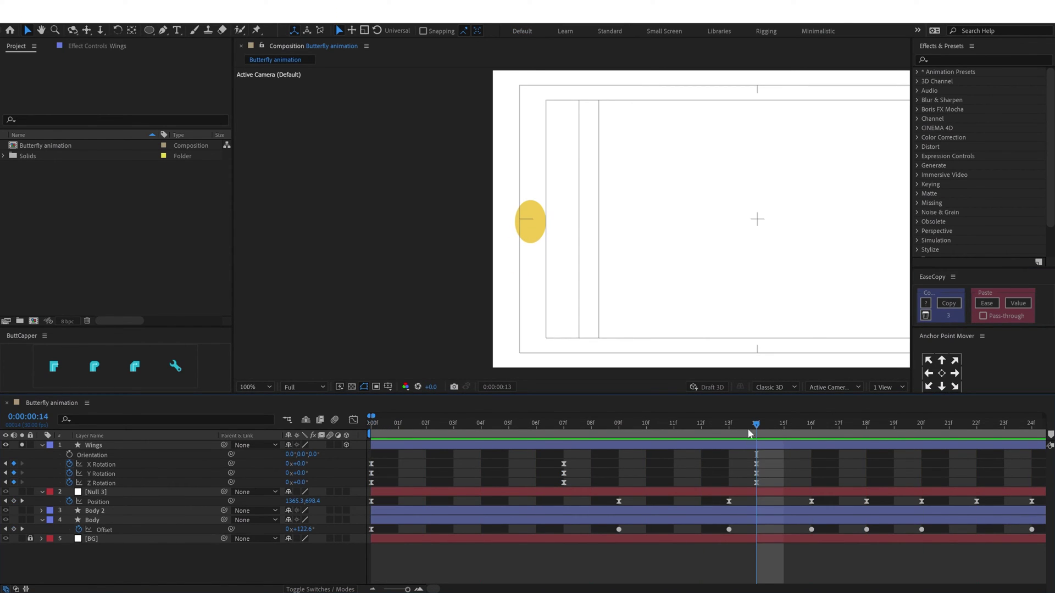
pyautogui.press('pageup')
pyautogui.press('n')
pyautogui.press('space')
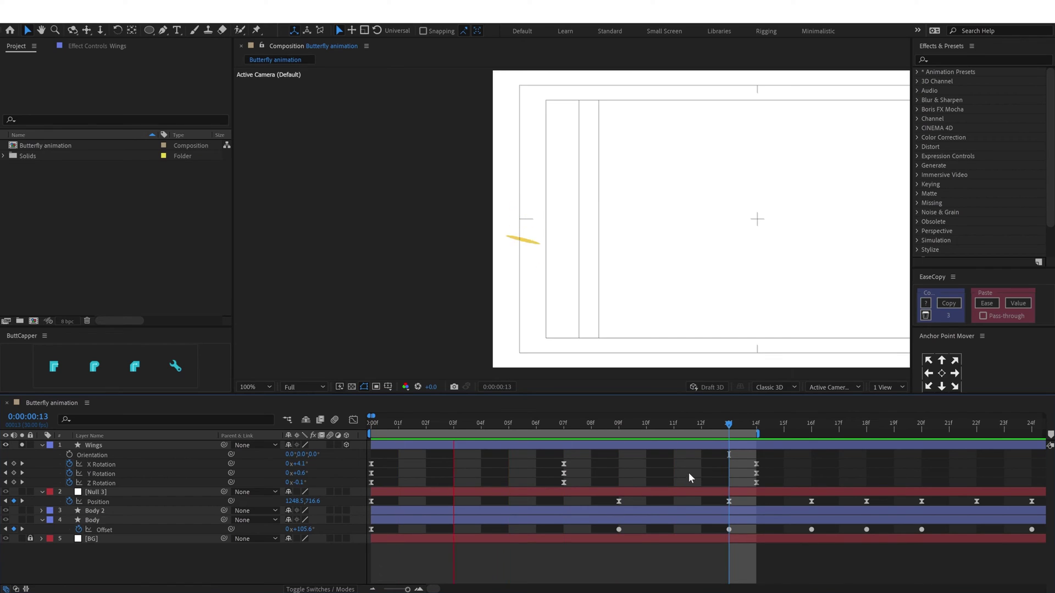
pyautogui.press('space')
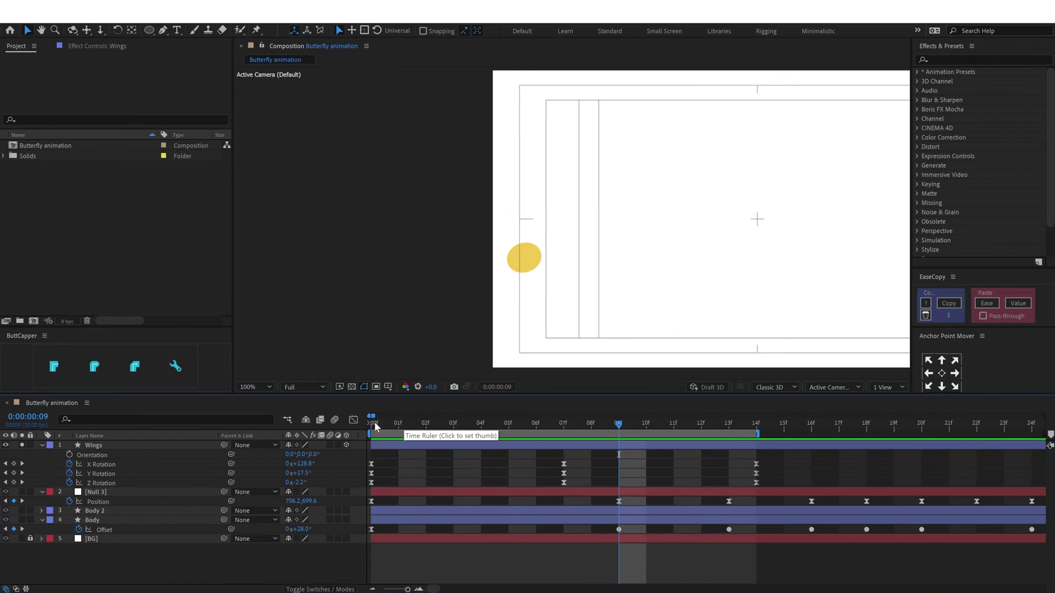
pyautogui.moveTo(374, 423)
pyautogui.mouseDown()
pyautogui.moveTo(472, 427)
pyautogui.moveTo(359, 430)
pyautogui.mouseUp()
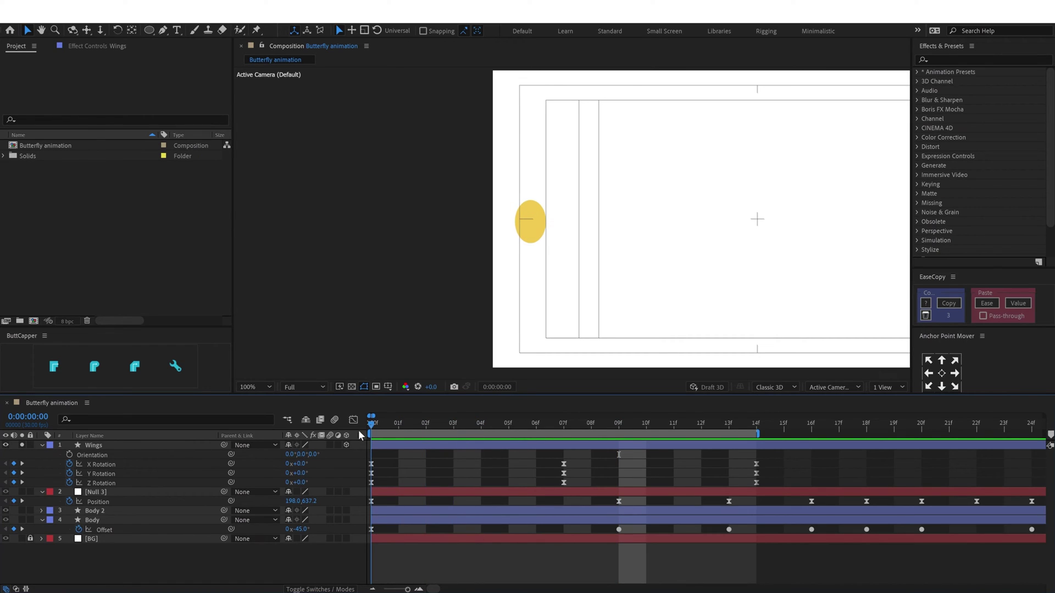
# Retime the wing rotation by moving the middle keyframes to 0:00:00:05 and the last keyframes to 0:00:00:10
pyautogui.click(35, 416)
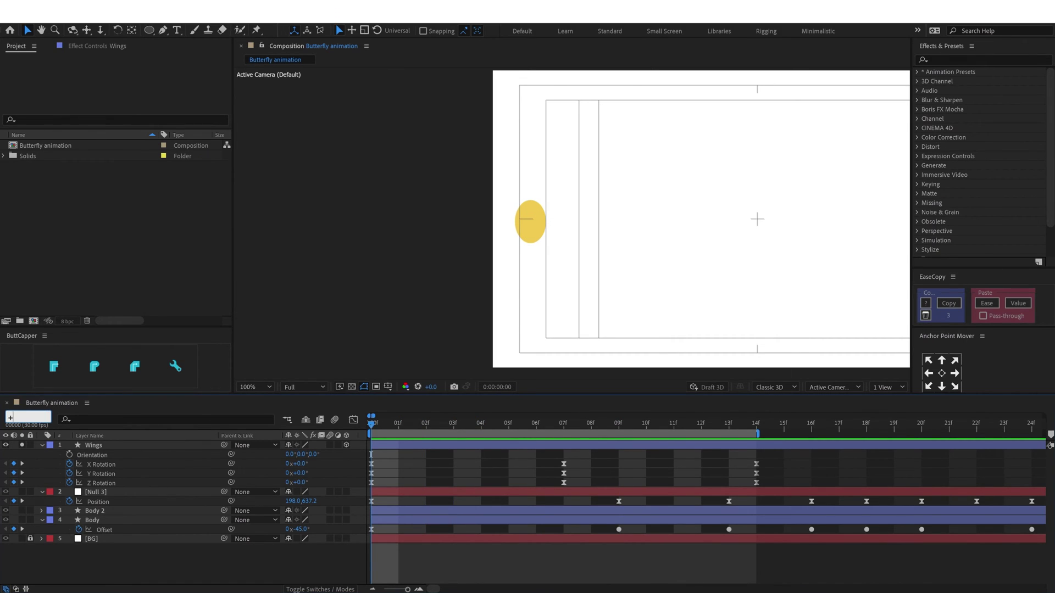
pyautogui.write('+16.5')
pyautogui.press('Return')
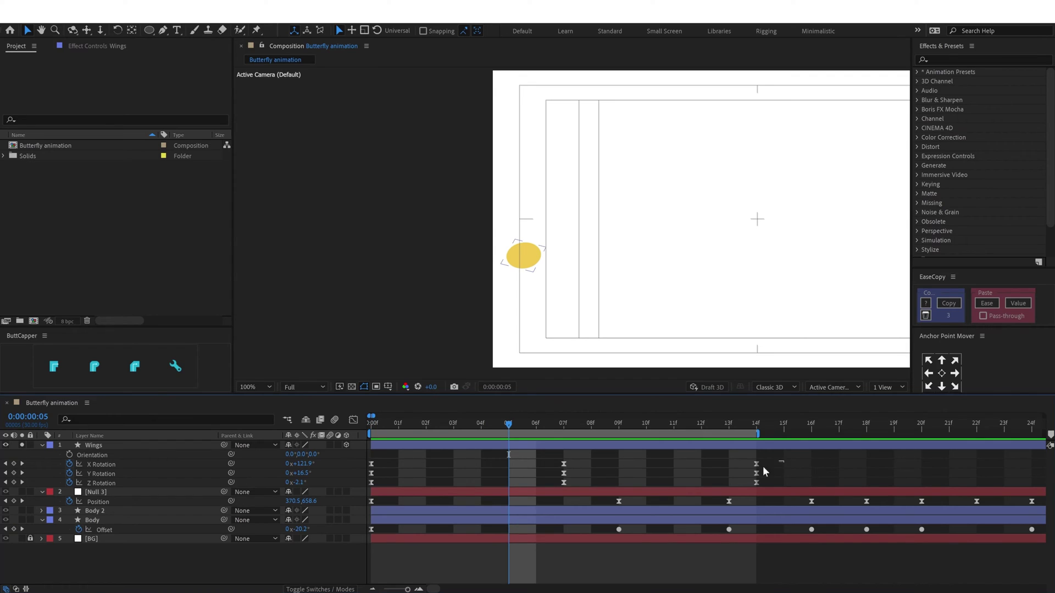
pyautogui.moveTo(769, 459); pyautogui.dragTo(509, 475)
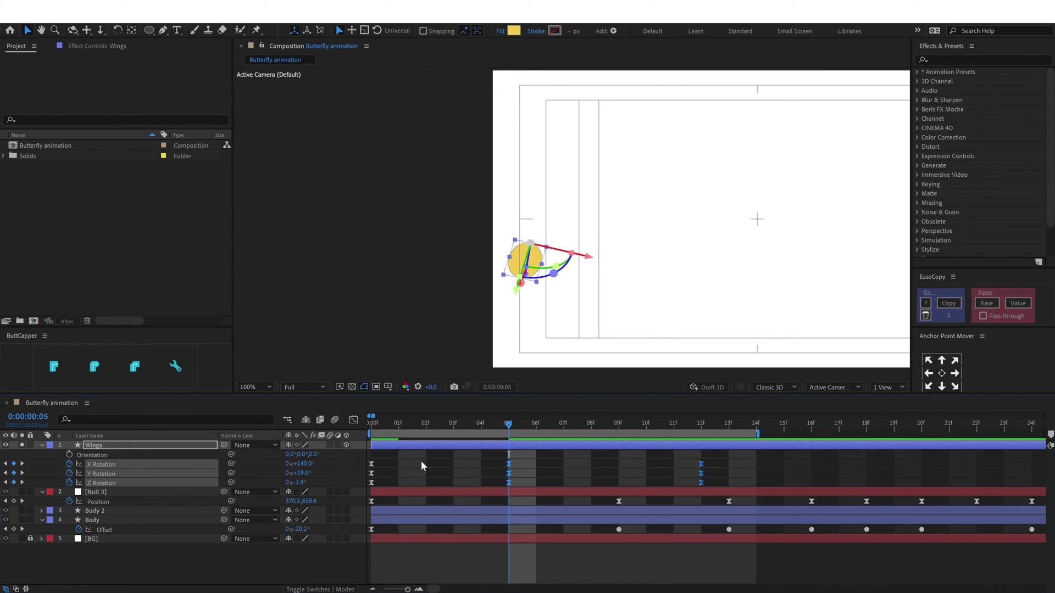
pyautogui.write('+45')
pyautogui.press('Return')
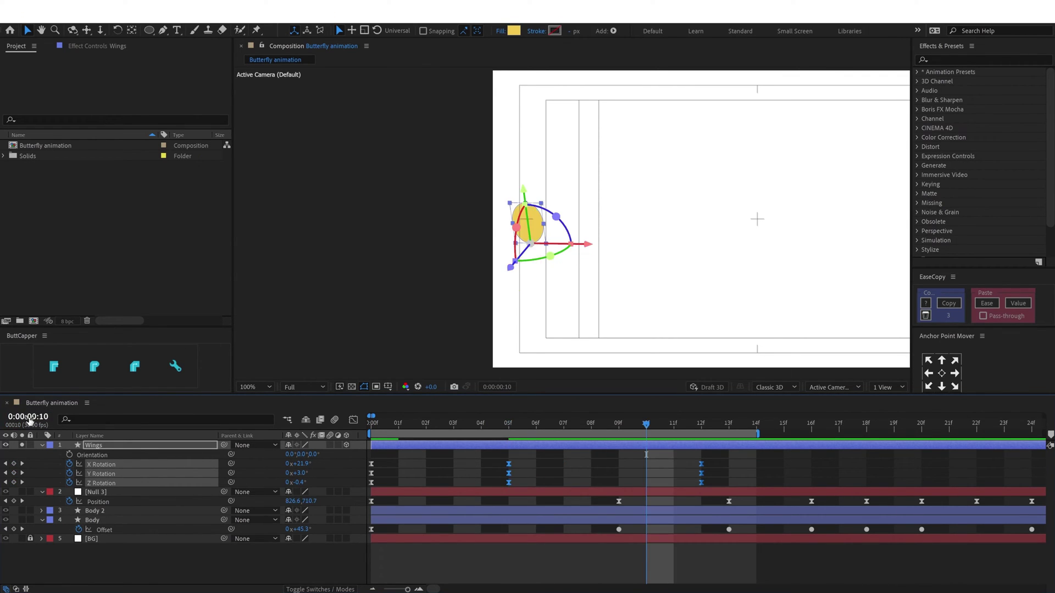
pyautogui.click(717, 472)
pyautogui.click(701, 473)
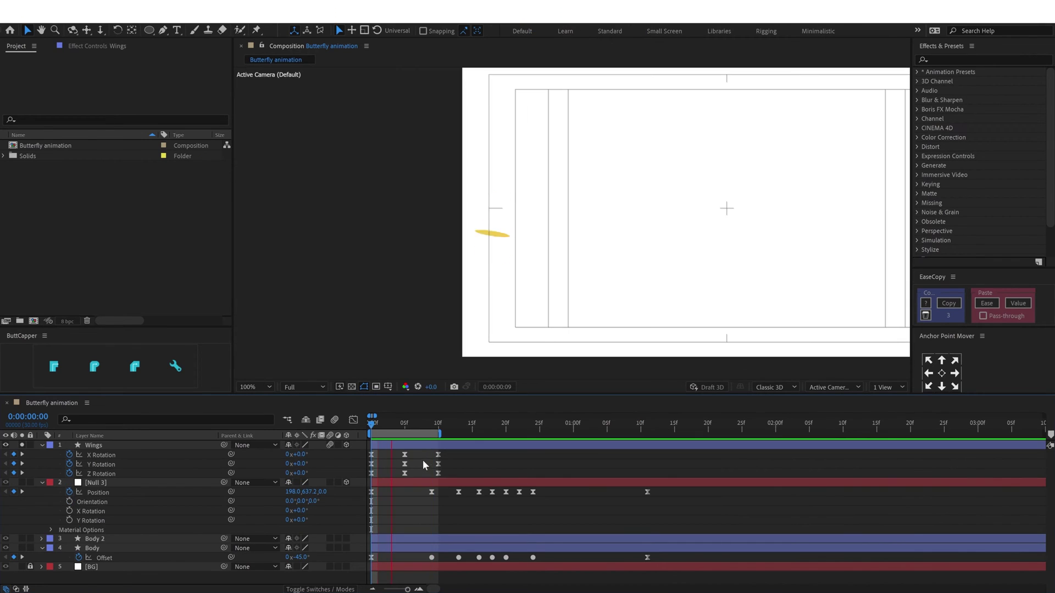
# Enable motion blur for the composition and preview the faster wing flap
pyautogui.click(333, 419)
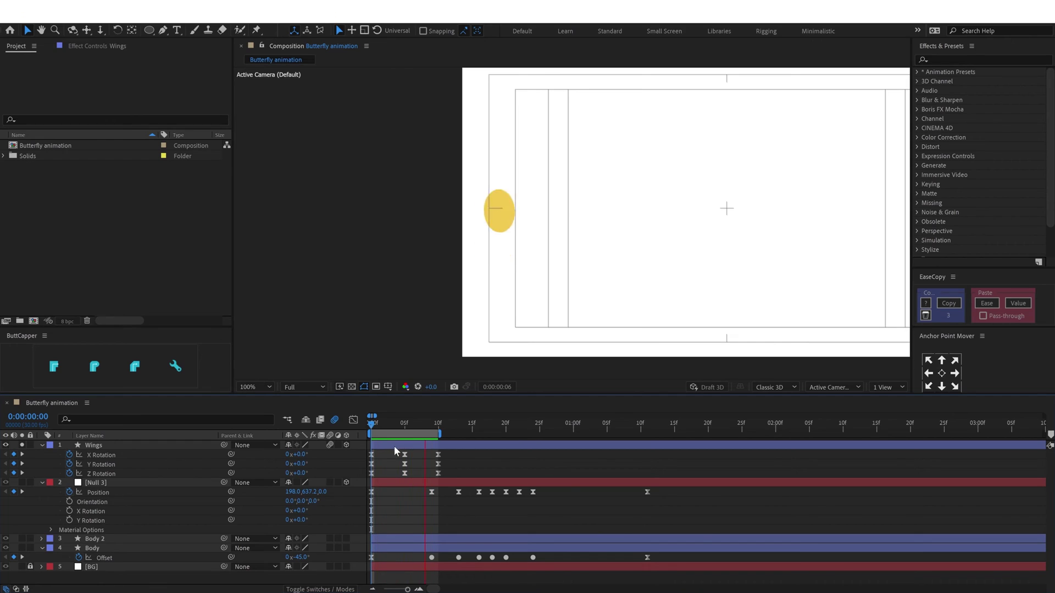
pyautogui.press('space')
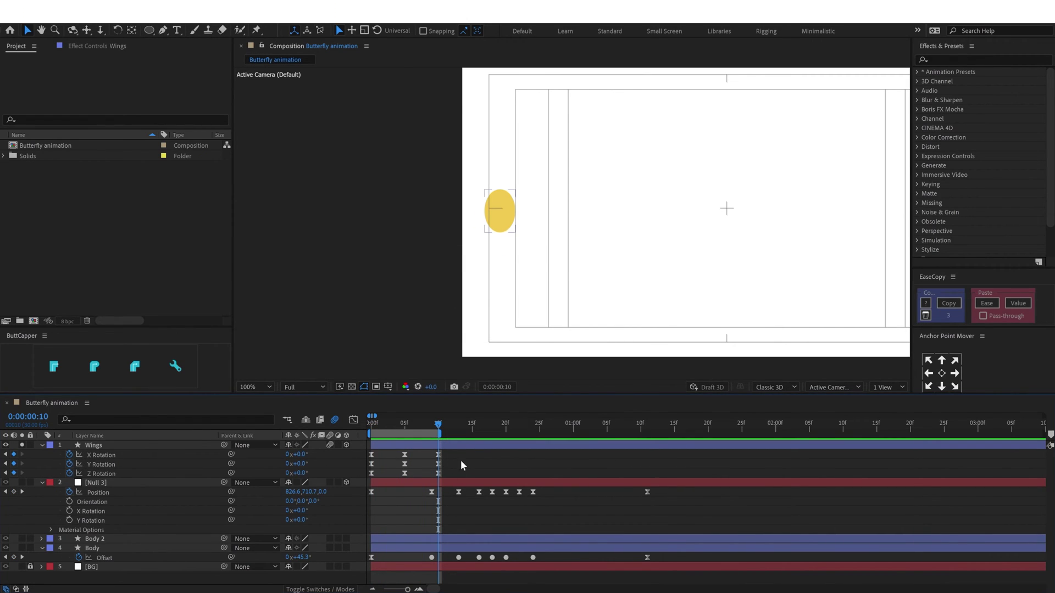
# Repeat the wing flap by pasting copies of its rotation keyframes at 0:00:00:10, 0:00:00:20 and 0:00:01:00
pyautogui.moveTo(463, 449); pyautogui.dragTo(357, 474)
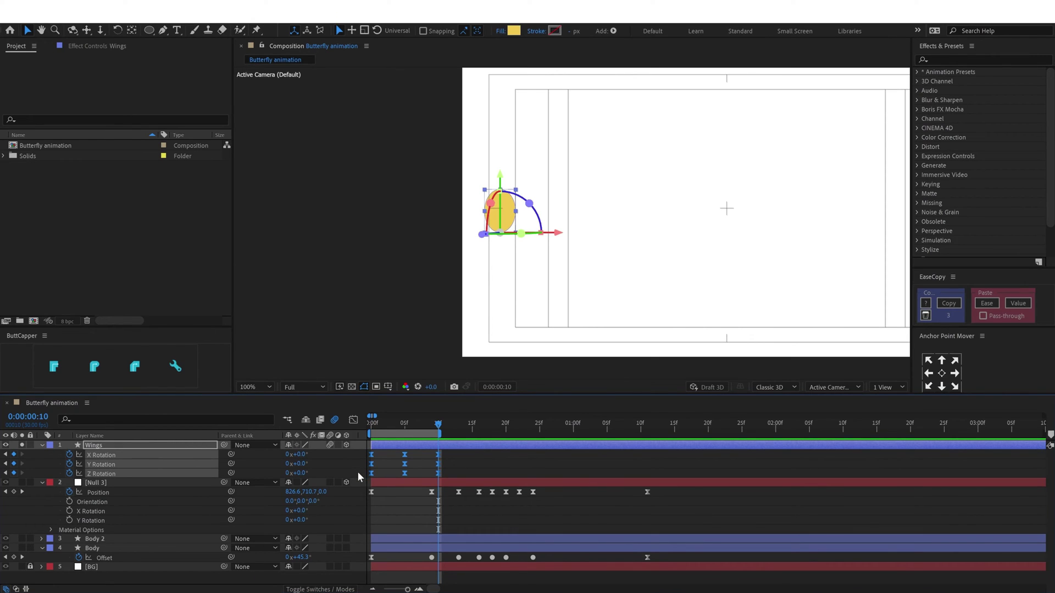
pyautogui.hotkey('ctrl', 'c')
pyautogui.hotkey('ctrl', 'v')
pyautogui.click(506, 430)
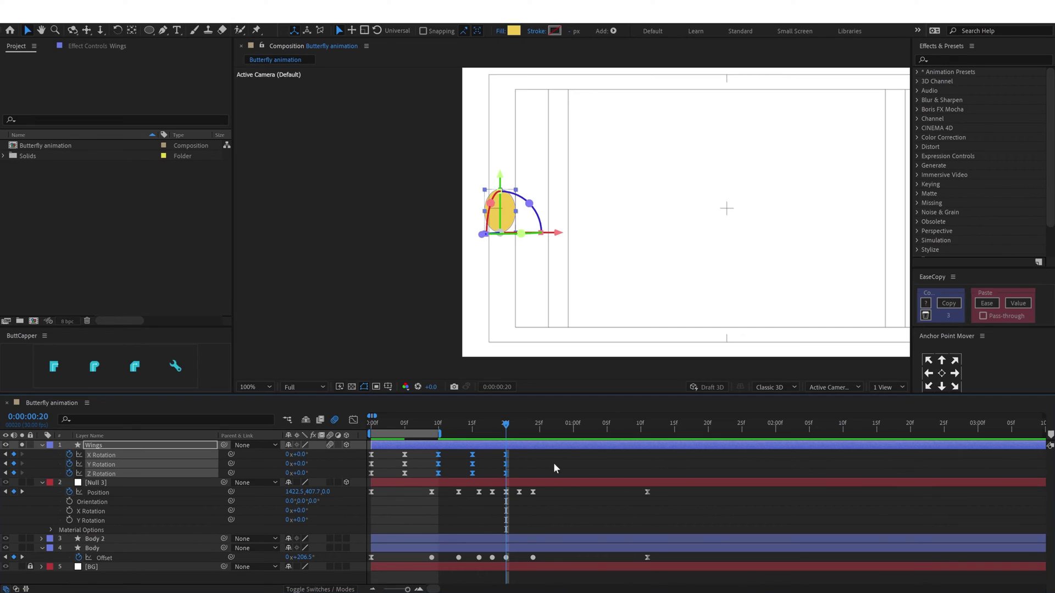
pyautogui.hotkey('ctrl', 'v')
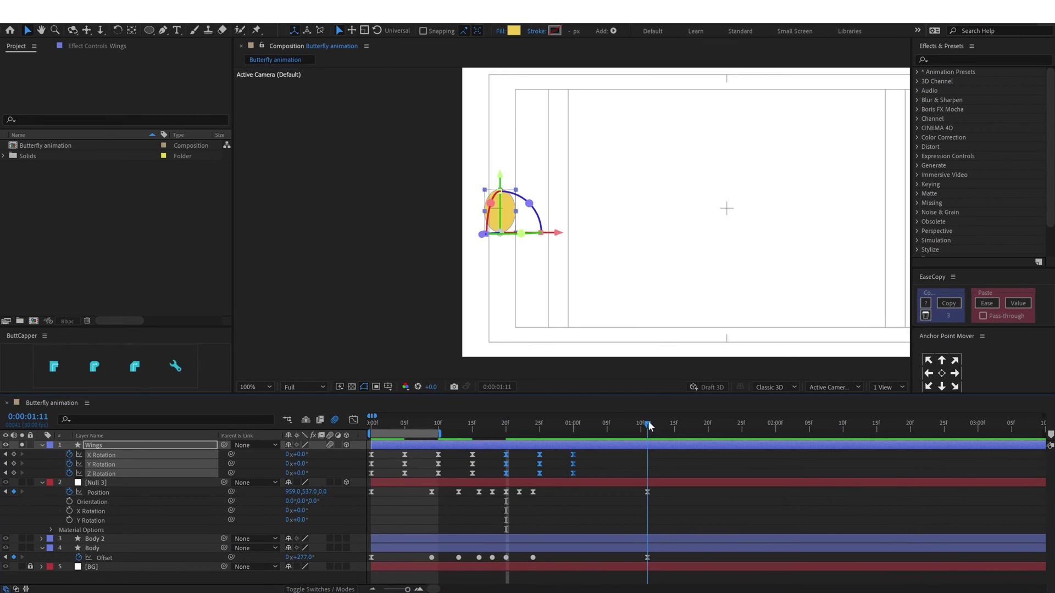
pyautogui.click(573, 429)
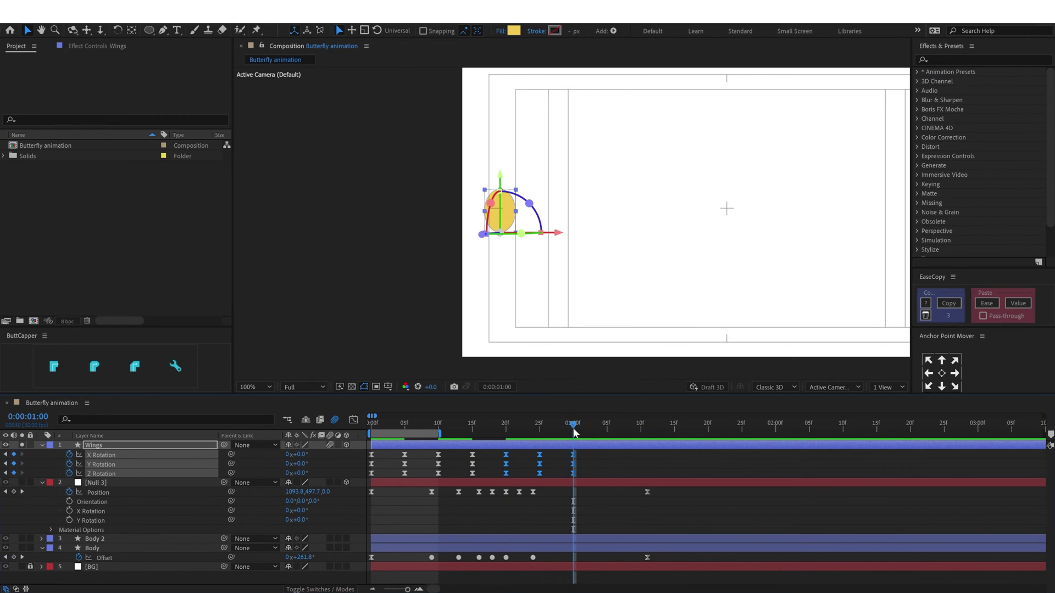
# Move the last wing rotation keyframes to 0:00:01:11 and extend the work area to that time
pyautogui.click(645, 429)
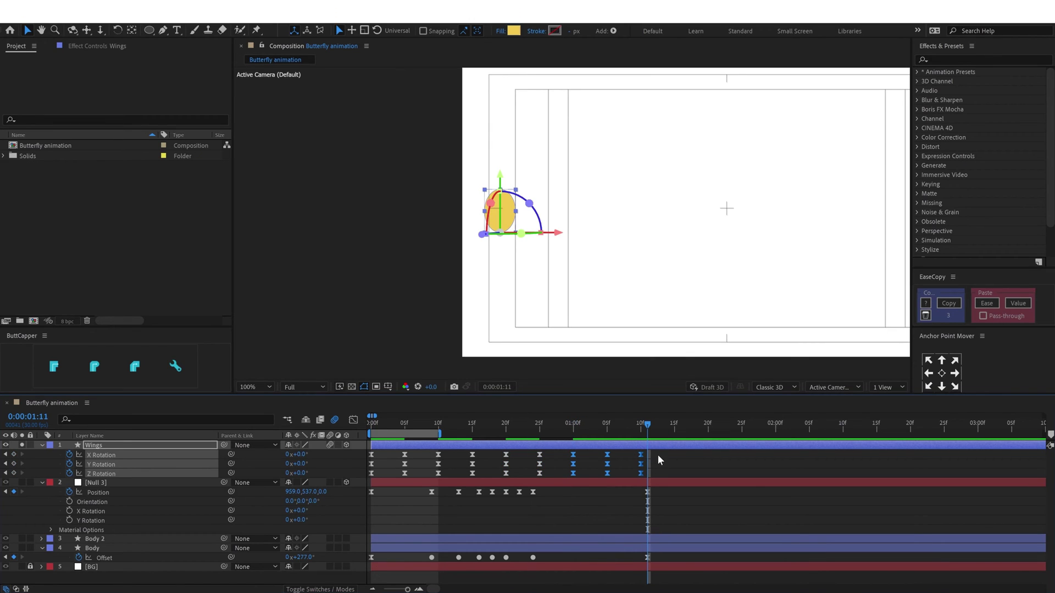
pyautogui.moveTo(658, 453); pyautogui.dragTo(634, 477)
pyautogui.moveTo(440, 434); pyautogui.dragTo(649, 434)
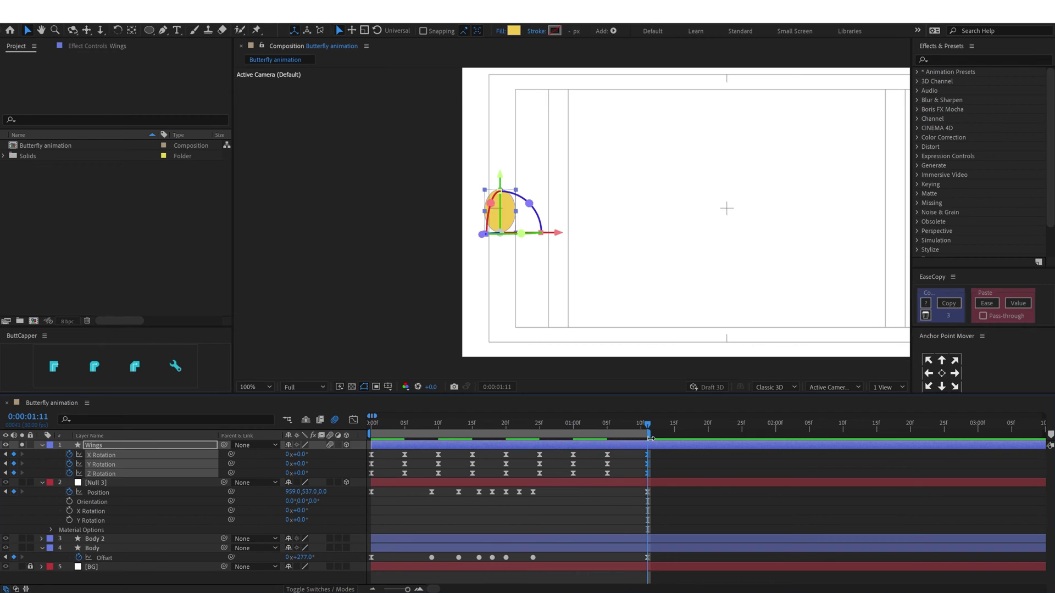
# Lengthen the incoming ease of the final wing rotation keyframes in the graph editor
pyautogui.click(354, 420)
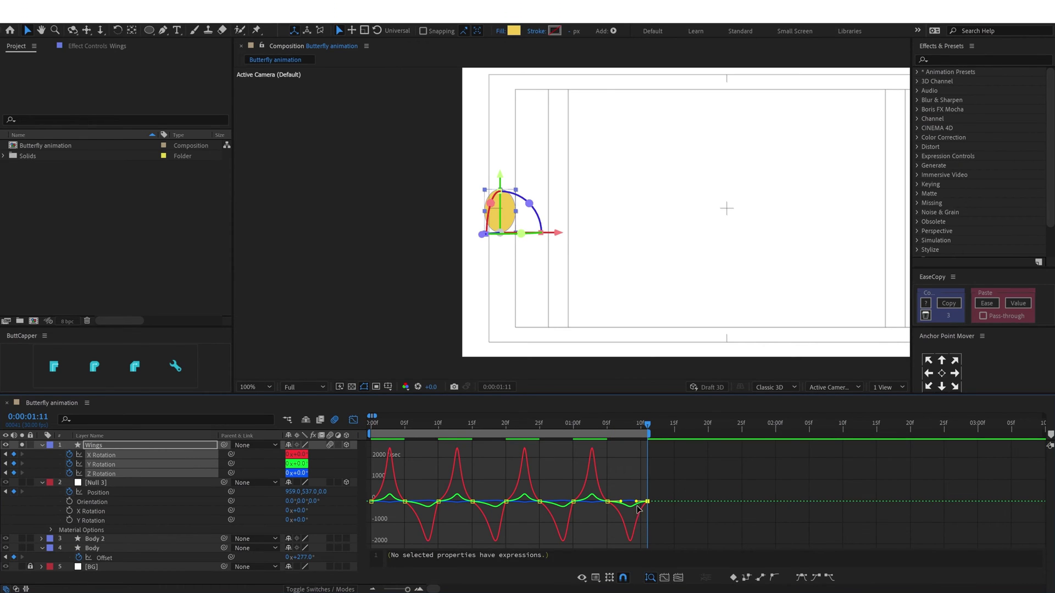
pyautogui.moveTo(636, 503); pyautogui.dragTo(630, 503)
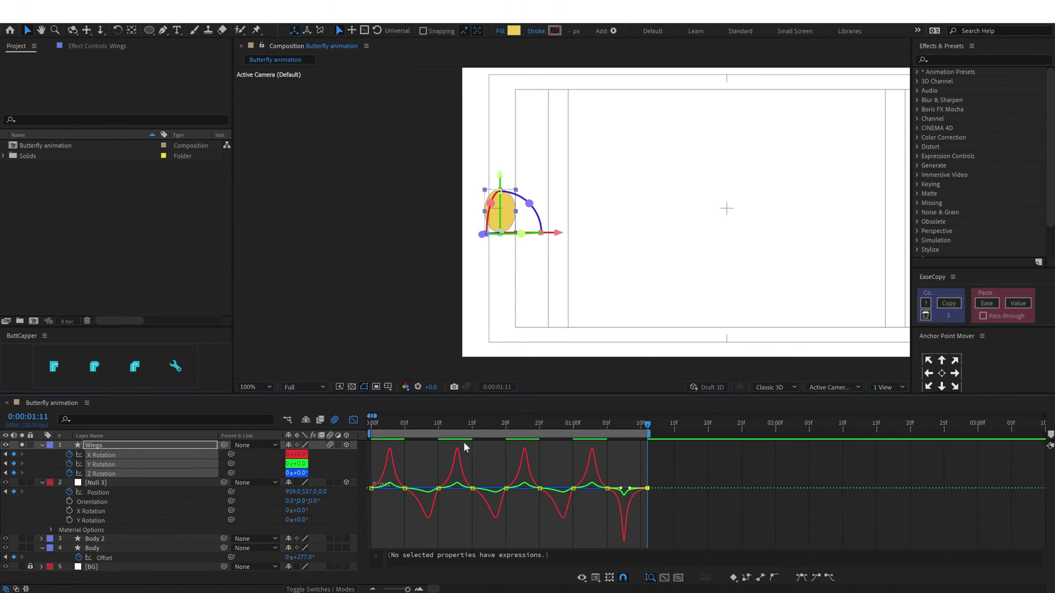
pyautogui.click(350, 421)
# Unsolo the Wings layer, parent it to Null 3 at the first frame, and scrub to 0:00:00:08 to check the motion
pyautogui.moveTo(387, 426); pyautogui.dragTo(363, 424)
pyautogui.click(94, 447)
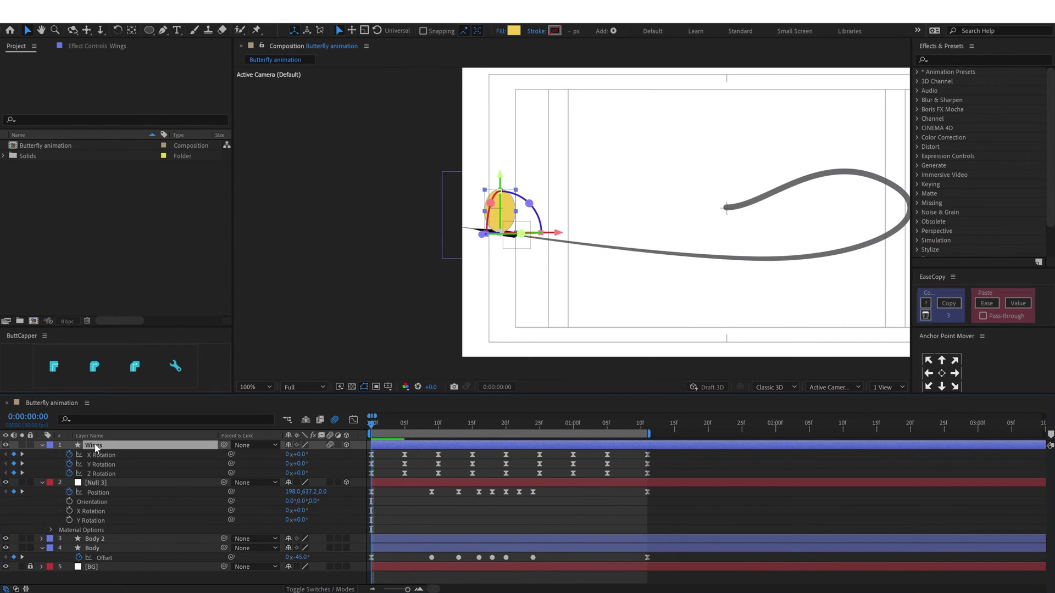
pyautogui.moveTo(223, 445); pyautogui.dragTo(126, 485)
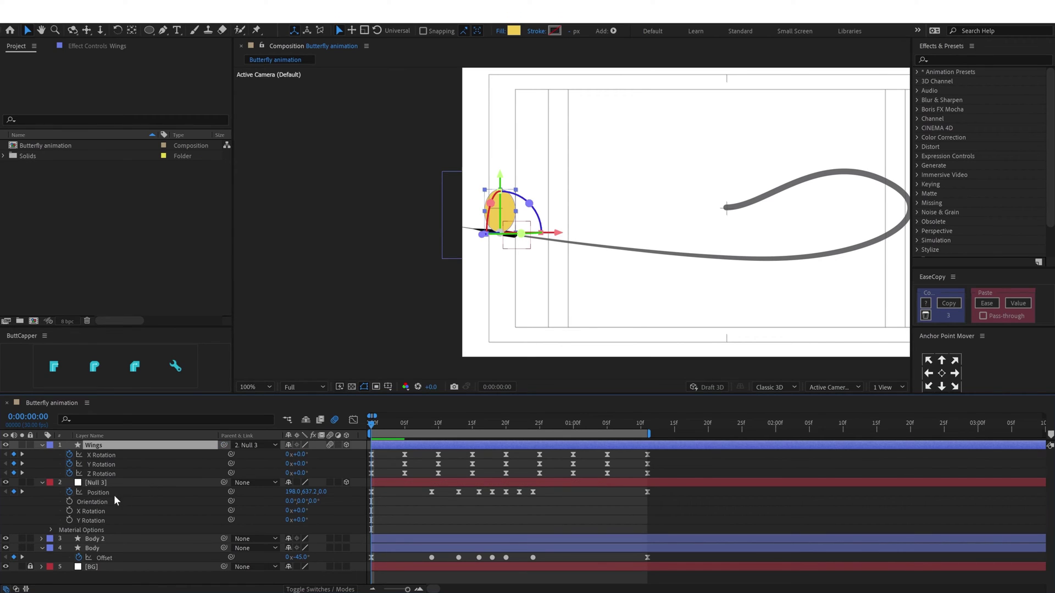
pyautogui.click(39, 548)
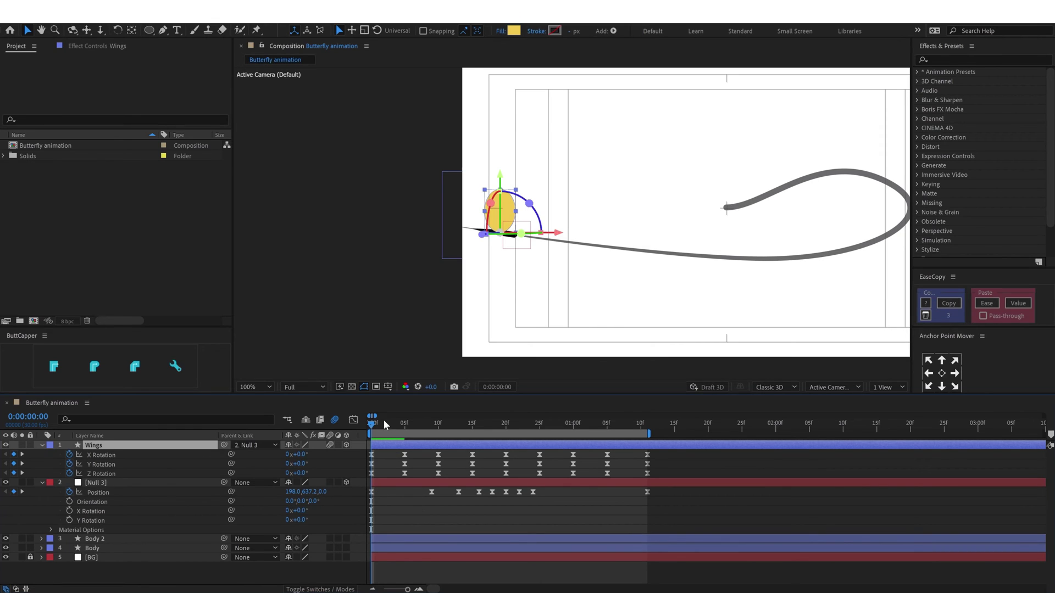
pyautogui.moveTo(380, 433); pyautogui.dragTo(424, 432)
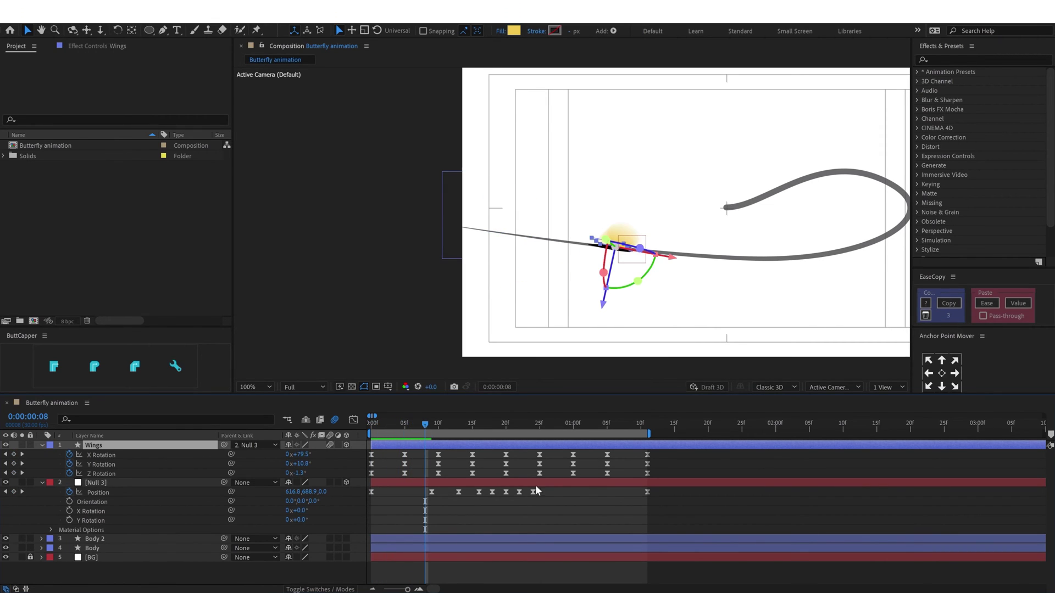
# Expand the Wings layer's ellipse contents and convert Ellipse Path 1 to a Bezier path
pyautogui.click(42, 445)
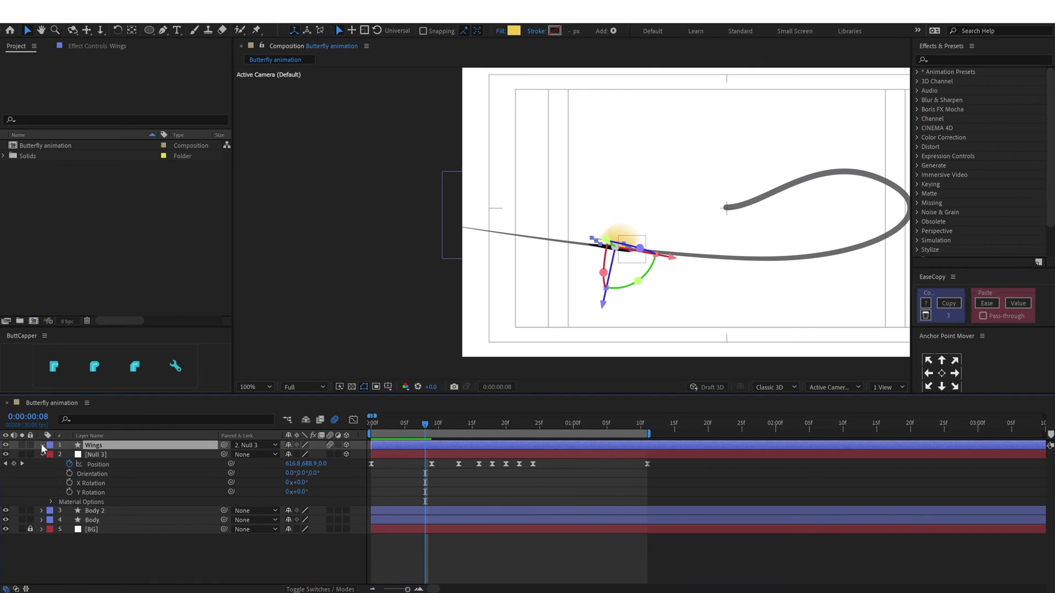
pyautogui.click(42, 445)
pyautogui.click(60, 464)
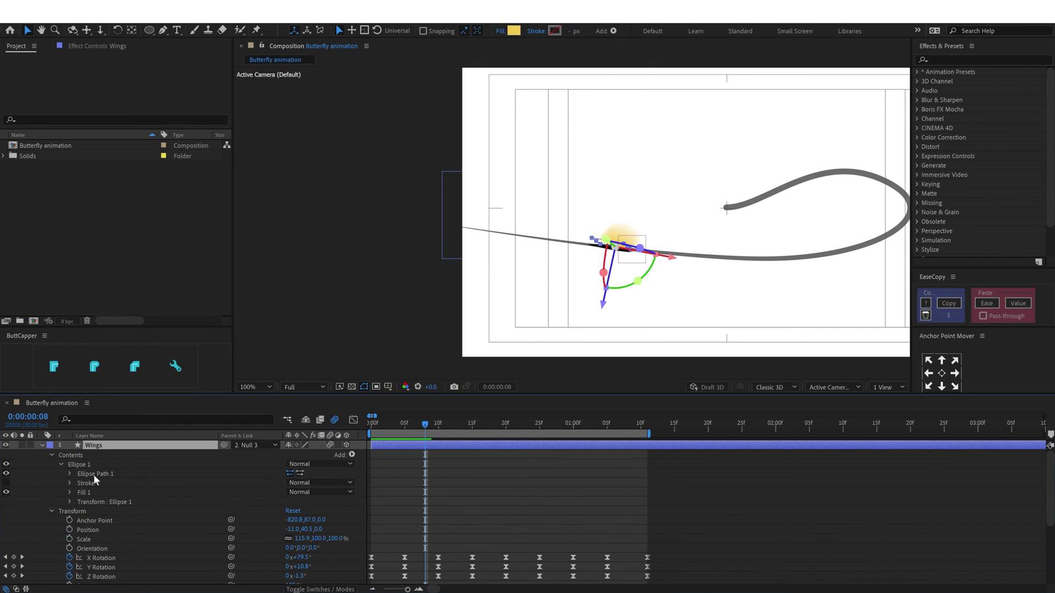
pyautogui.click(93, 474)
pyautogui.click(69, 474)
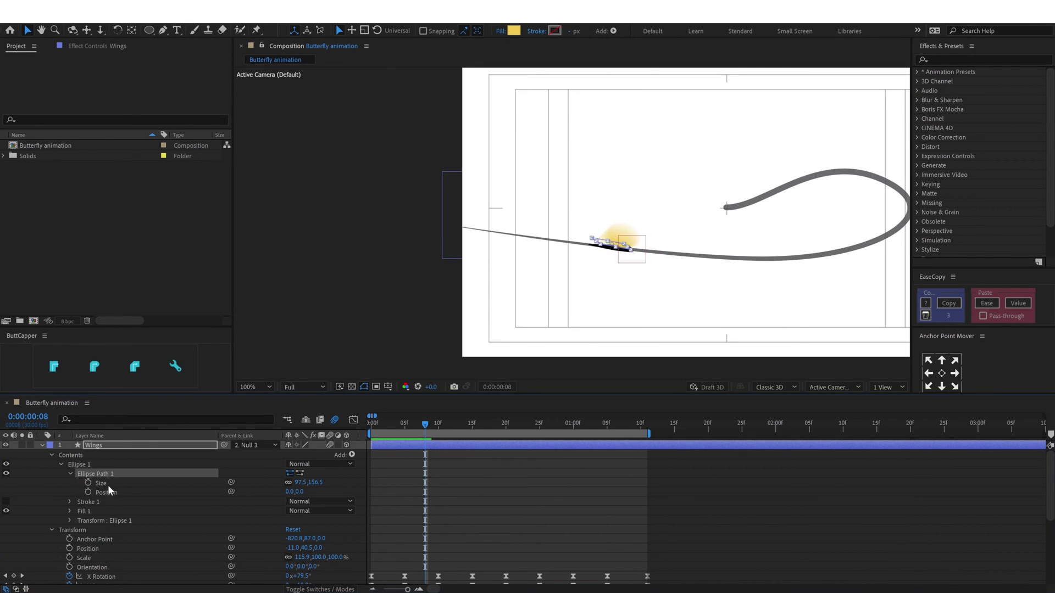
pyautogui.rightClick(88, 474)
pyautogui.click(113, 500)
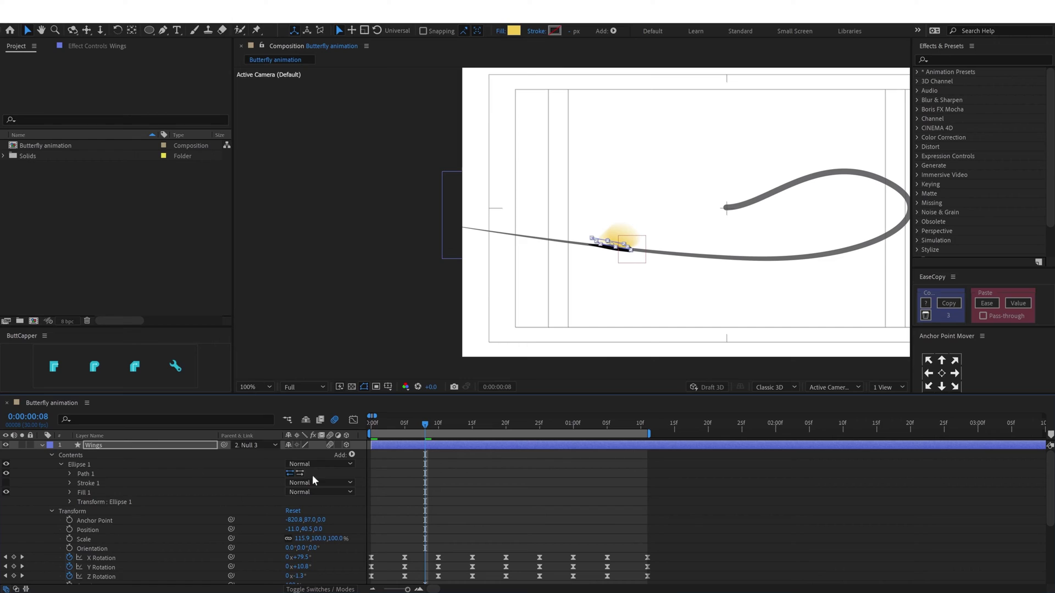
# Turn off motion blur for the composition and start keyframing the wing's Path at 0:00:00:11
pyautogui.click(334, 420)
pyautogui.moveTo(432, 428)
pyautogui.mouseDown()
pyautogui.moveTo(460, 424)
pyautogui.moveTo(446, 424)
pyautogui.mouseUp()
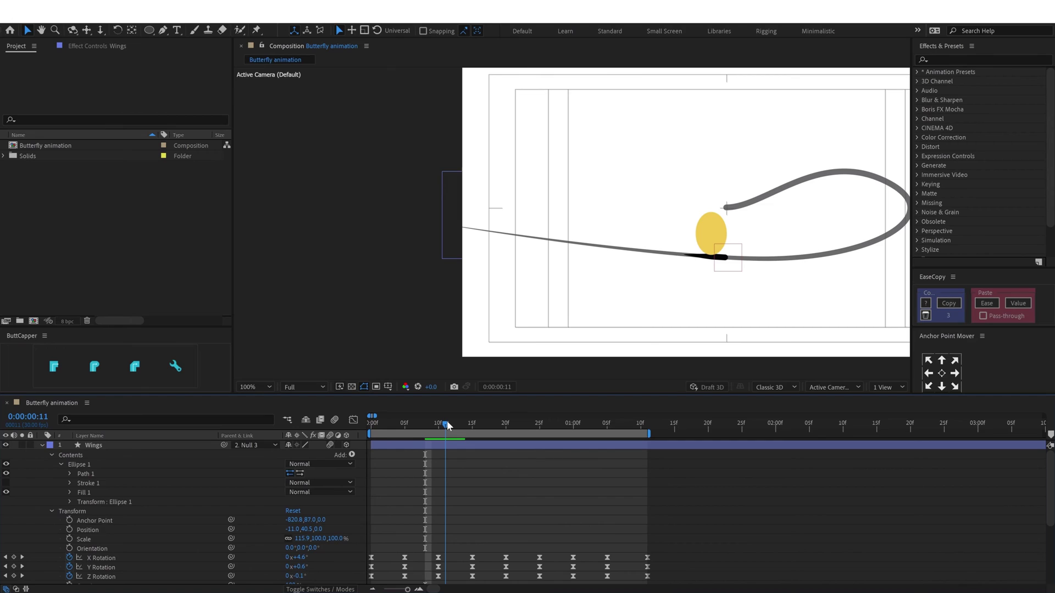
pyautogui.click(70, 473)
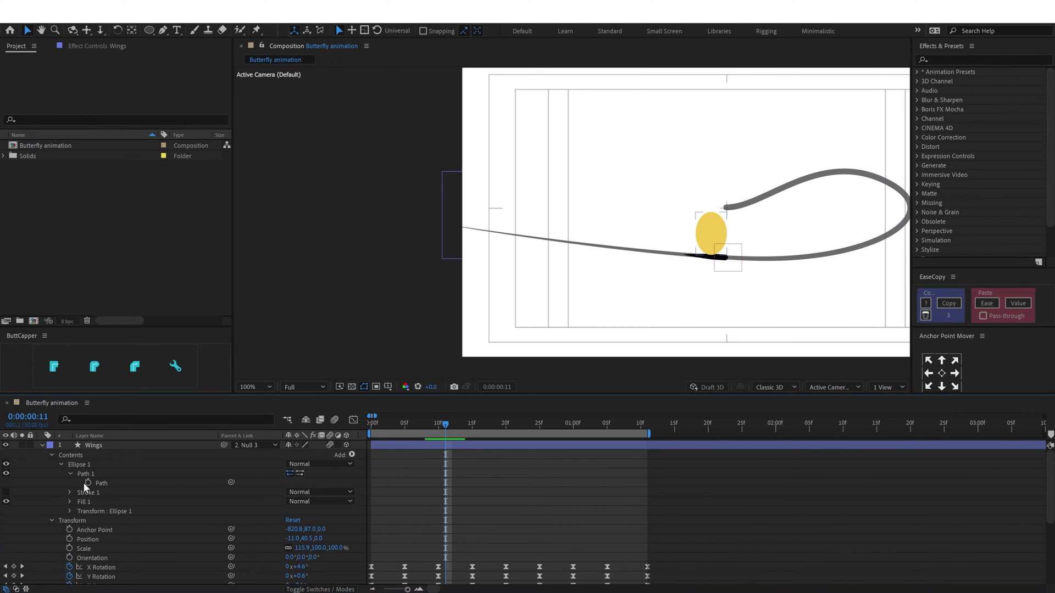
pyautogui.click(87, 482)
# Enable keyframes for Orientation, X Rotation and Y Rotation on Null 3 at 0:00:00:11
pyautogui.moveTo(447, 425)
pyautogui.mouseDown()
pyautogui.moveTo(482, 424)
pyautogui.moveTo(462, 426)
pyautogui.mouseUp()
pyautogui.scroll(4, 591, 247)
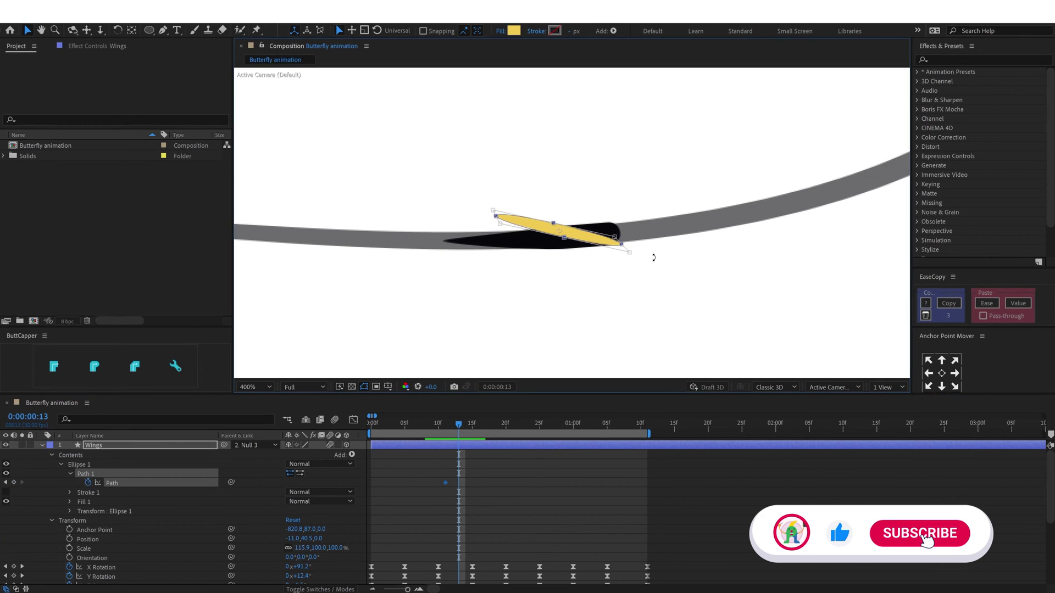
pyautogui.click(525, 479)
pyautogui.press('j')
pyautogui.scroll(-4, 486, 502)
pyautogui.click(96, 510)
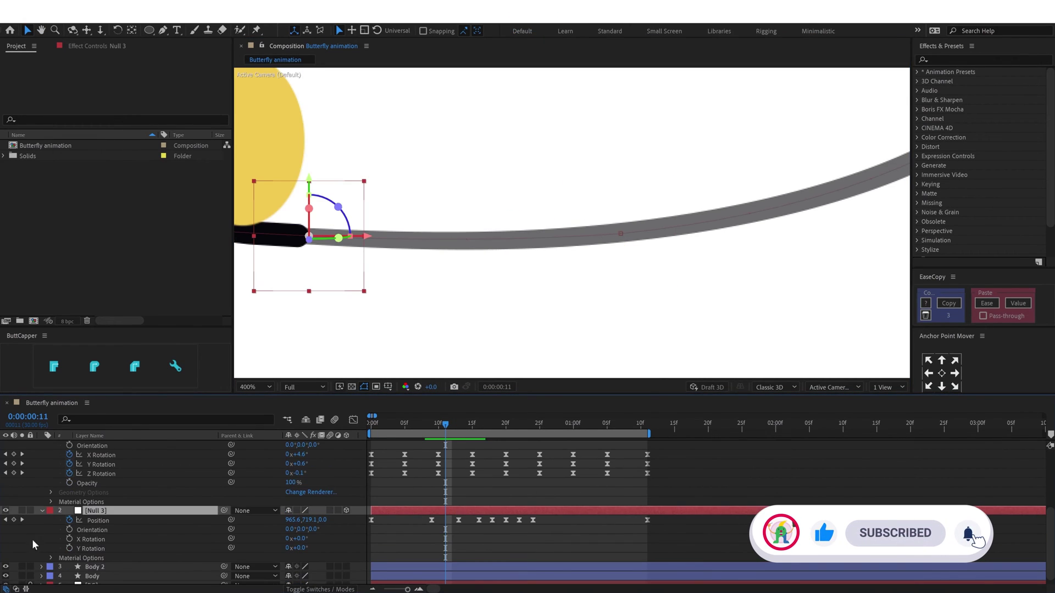
pyautogui.click(70, 539)
pyautogui.click(70, 548)
pyautogui.click(69, 530)
# Set Null 3's Z orientation to 346° at 0:00:00:13, with the Wings transform group collapsed
pyautogui.scroll(-2, 418, 319)
pyautogui.press('k')
pyautogui.scroll(3, 492, 500)
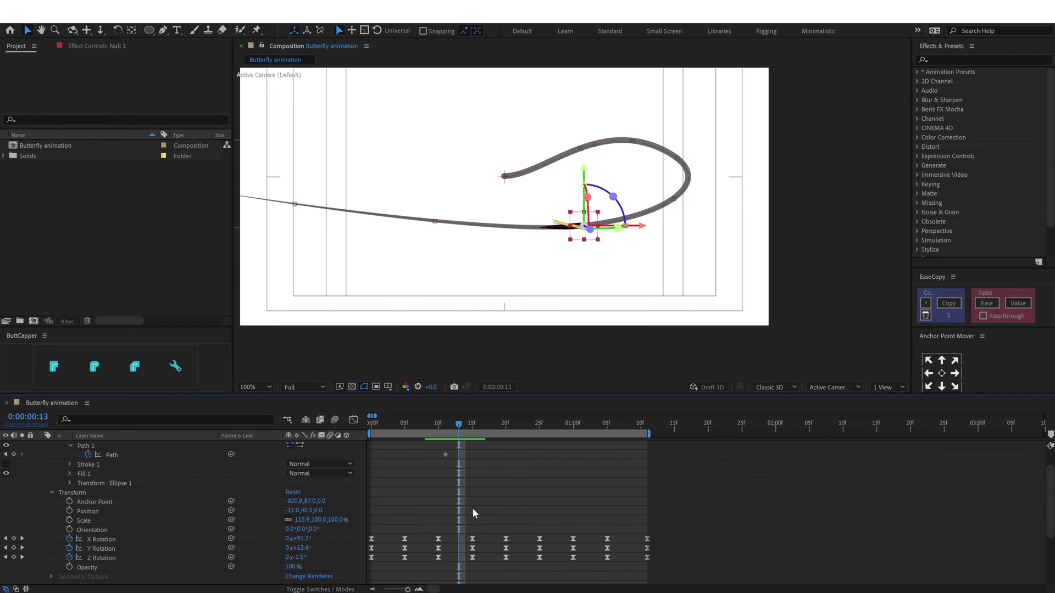
pyautogui.click(50, 494)
pyautogui.scroll(1, 545, 488)
pyautogui.moveTo(295, 564); pyautogui.dragTo(303, 566)
# Move the wing's path slightly so it sits on the body at 0:00:00:13
pyautogui.click(112, 484)
pyautogui.scroll(-2, 171, 524)
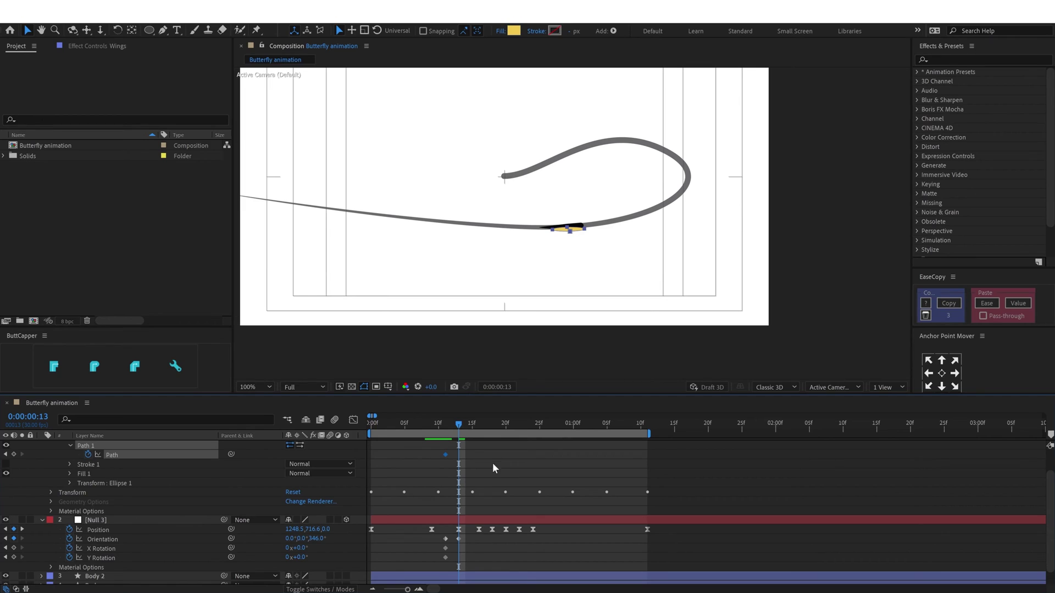
pyautogui.scroll(4, 575, 264)
pyautogui.moveTo(566, 299); pyautogui.dragTo(543, 313)
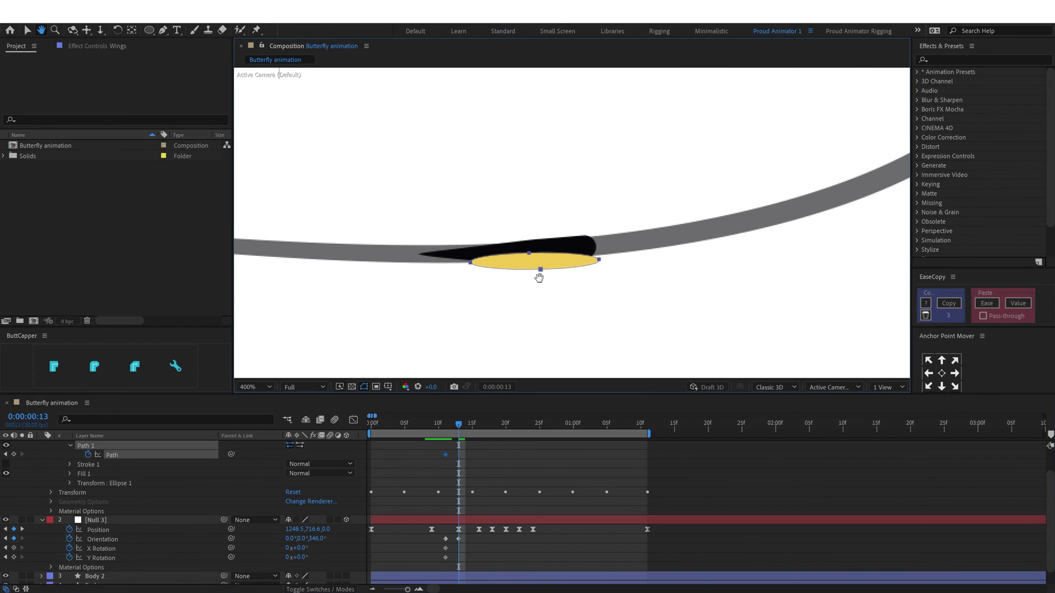
pyautogui.moveTo(541, 264); pyautogui.dragTo(534, 257)
# Move the wing's path upward so its base meets the body at 0:00:00:12
pyautogui.moveTo(451, 423); pyautogui.dragTo(452, 427)
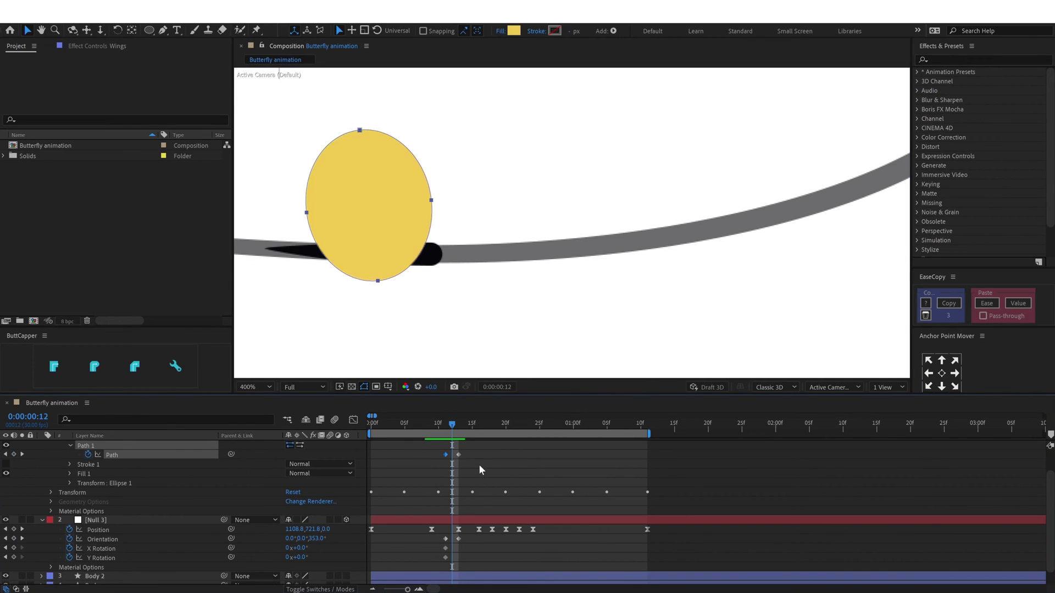
pyautogui.click(122, 473)
pyautogui.click(120, 455)
pyautogui.doubleClick(378, 283)
pyautogui.moveTo(393, 261); pyautogui.dragTo(393, 232)
# Adjust Null 3's Z orientation at 0:00:00:16 to follow the bend of the body
pyautogui.moveTo(452, 426)
pyautogui.mouseDown()
pyautogui.moveTo(475, 426)
pyautogui.moveTo(460, 426)
pyautogui.mouseUp()
pyautogui.scroll(-1, 655, 283)
pyautogui.moveTo(655, 283); pyautogui.dragTo(606, 291)
pyautogui.press('k')
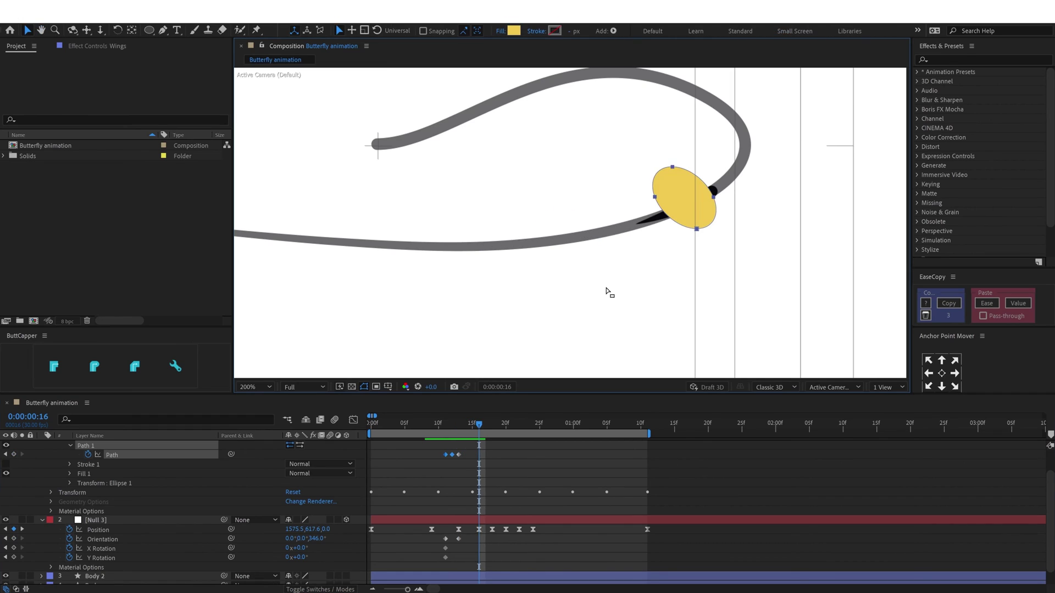
pyautogui.scroll(1, 691, 222)
pyautogui.moveTo(692, 221); pyautogui.dragTo(576, 262)
pyautogui.doubleClick(610, 274)
pyautogui.click(486, 551)
pyautogui.moveTo(315, 539); pyautogui.dragTo(331, 539)
# Transform the wing's path to line it up with the body at 0:00:00:16
pyautogui.click(540, 473)
pyautogui.click(116, 456)
pyautogui.doubleClick(612, 207)
pyautogui.moveTo(600, 215); pyautogui.dragTo(579, 206)
pyautogui.click(539, 460)
# Keyframe Null 3's Z orientation at 357° at 0:00:00:18, undoing the excess adjustments
pyautogui.moveTo(479, 423); pyautogui.dragTo(492, 424)
pyautogui.moveTo(315, 539)
pyautogui.mouseDown()
pyautogui.moveTo(290, 539)
pyautogui.moveTo(306, 549)
pyautogui.moveTo(292, 558)
pyautogui.moveTo(288, 539)
pyautogui.moveTo(304, 539)
pyautogui.mouseUp()
pyautogui.hotkey('ctrl', 'z')
pyautogui.hotkey('ctrl', 'z')
pyautogui.hotkey('ctrl', 'z')
# Rotate the wing's path slightly and move it onto the body near the head at 0:00:00:18
pyautogui.click(450, 132)
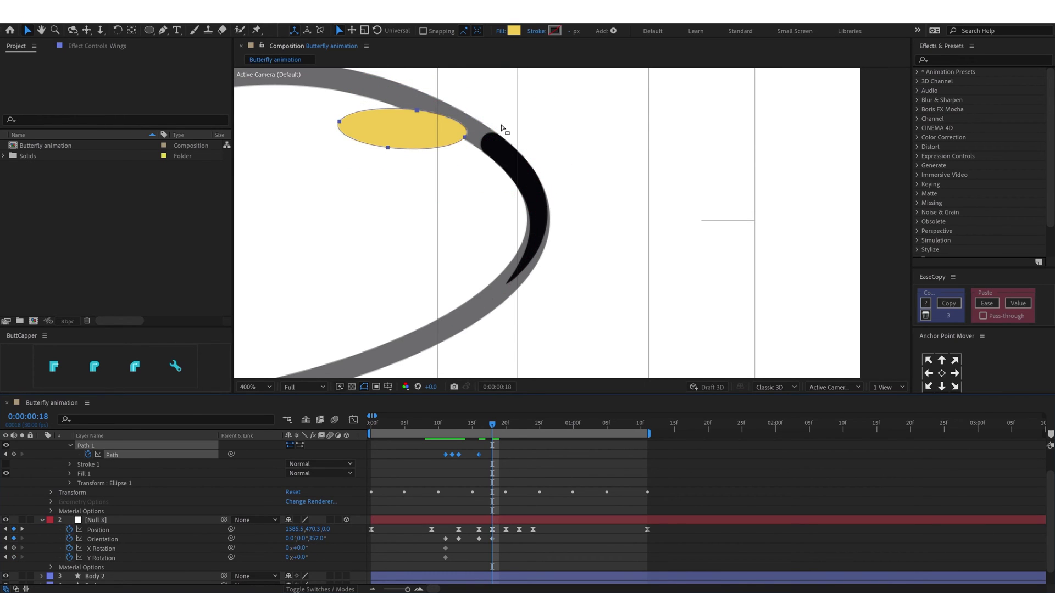
pyautogui.doubleClick(467, 133)
pyautogui.moveTo(476, 137); pyautogui.dragTo(473, 146)
pyautogui.moveTo(385, 131); pyautogui.dragTo(459, 177)
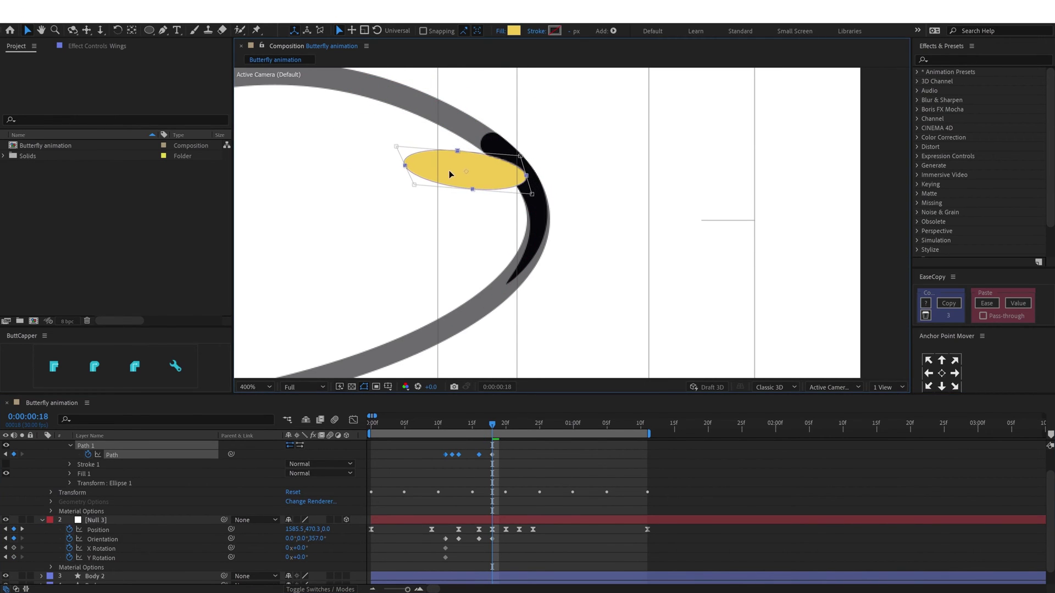
# Copy the wing's 0:00:00:16 Path keyframe and Null 3's 0:00:00:18 Orientation keyframe to 0:00:00:20
pyautogui.moveTo(499, 424); pyautogui.dragTo(509, 421)
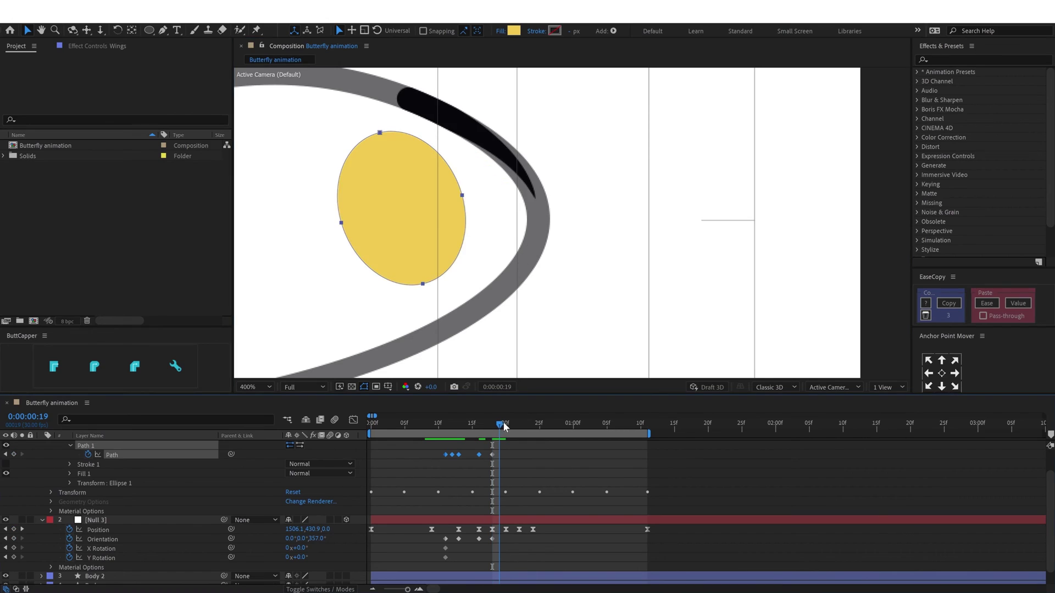
pyautogui.click(480, 449)
pyautogui.click(479, 454)
pyautogui.hotkey('ctrl', 'c')
pyautogui.hotkey('ctrl', 'v')
pyautogui.press(',')
pyautogui.click(492, 539)
pyautogui.hotkey('ctrl', 'c')
pyautogui.hotkey('ctrl', 'v')
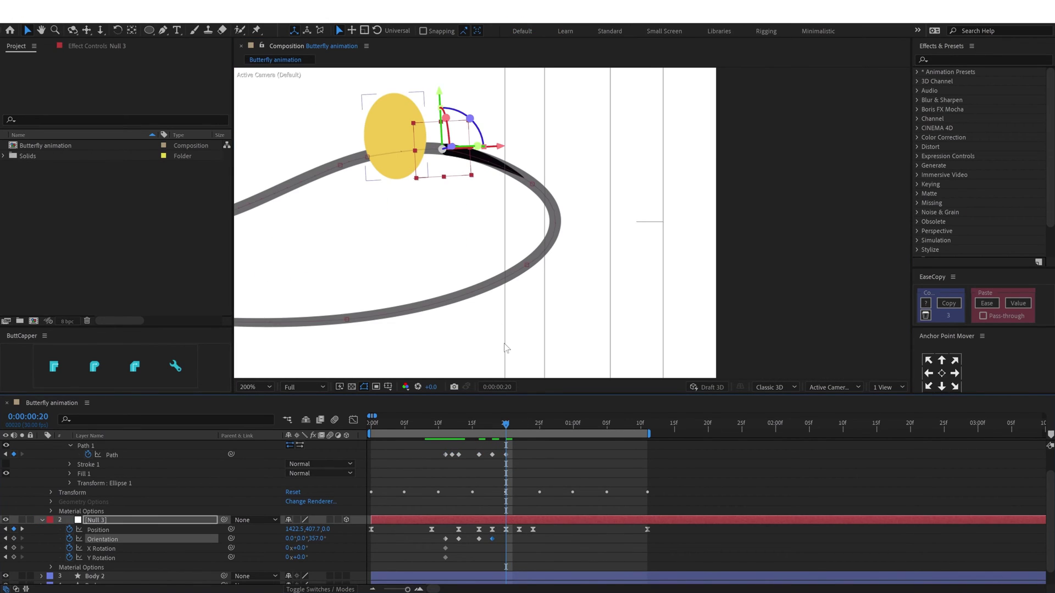
# Move and rotate the wing's path so it hangs from the inner side of the body at 0:00:00:20
pyautogui.click(181, 455)
pyautogui.doubleClick(426, 135)
pyautogui.moveTo(406, 125); pyautogui.dragTo(482, 189)
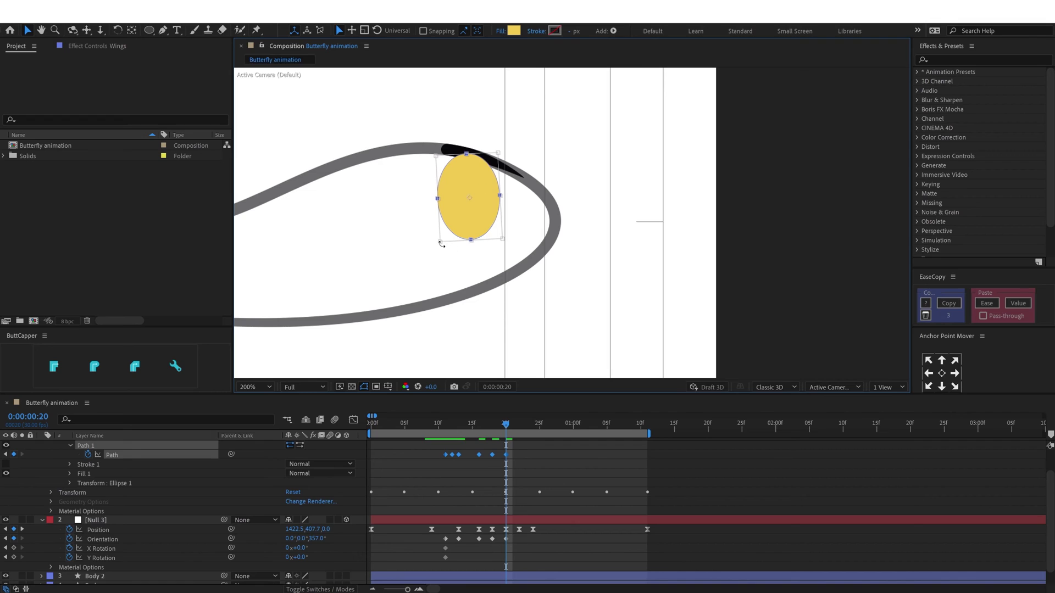
pyautogui.press('.')
pyautogui.moveTo(441, 240); pyautogui.dragTo(508, 271)
pyautogui.moveTo(459, 271); pyautogui.dragTo(445, 281)
pyautogui.moveTo(415, 216); pyautogui.dragTo(392, 212)
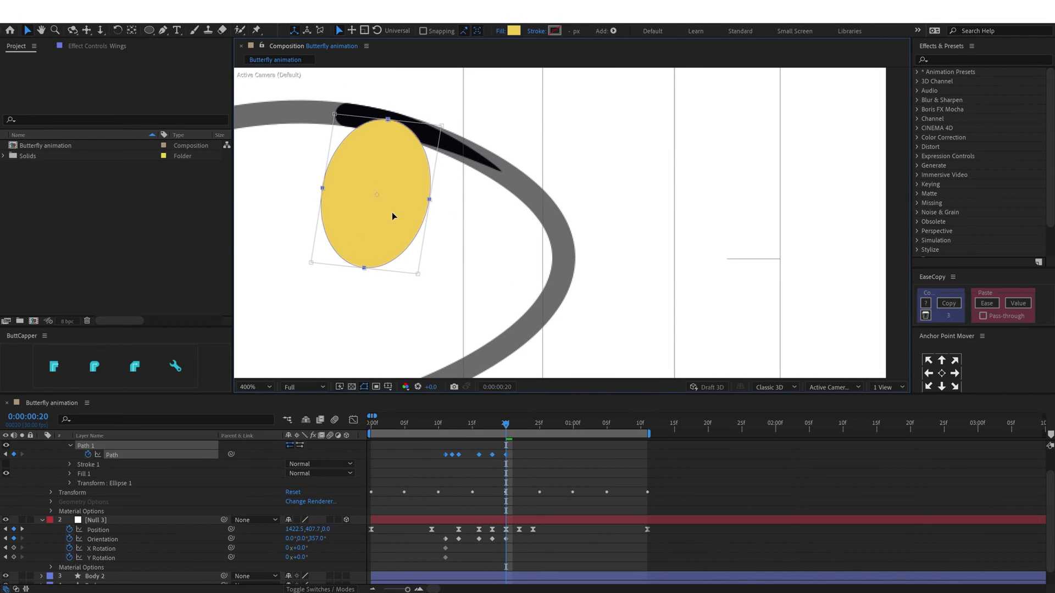
# Shrink, tilt and reposition the wing's path against the body at 0:00:00:19
pyautogui.moveTo(507, 427); pyautogui.dragTo(499, 427)
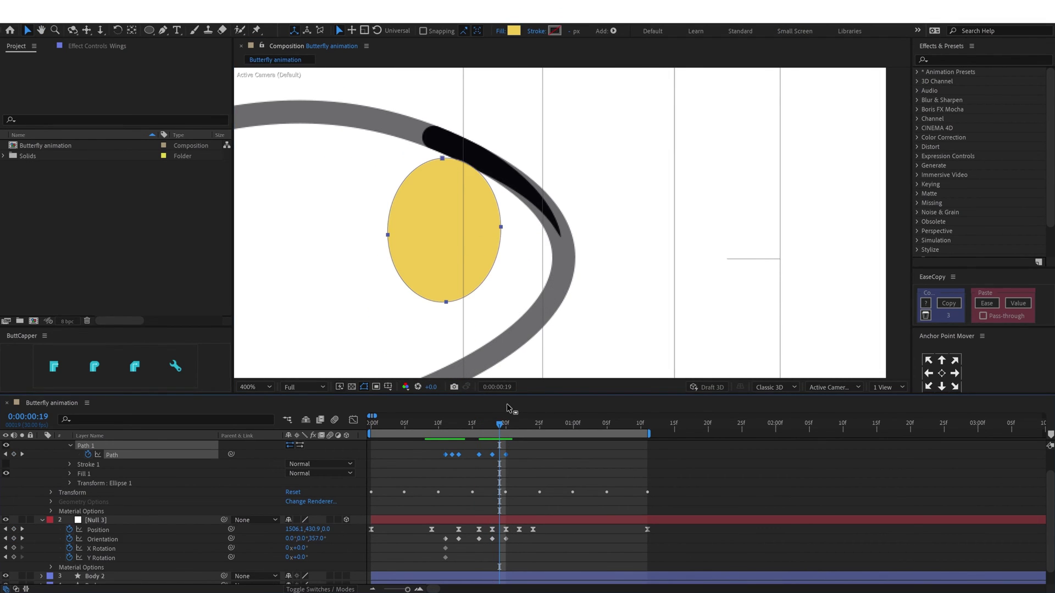
pyautogui.moveTo(447, 212); pyautogui.dragTo(461, 203)
pyautogui.moveTo(512, 299); pyautogui.dragTo(494, 307)
pyautogui.moveTo(383, 292); pyautogui.dragTo(408, 273)
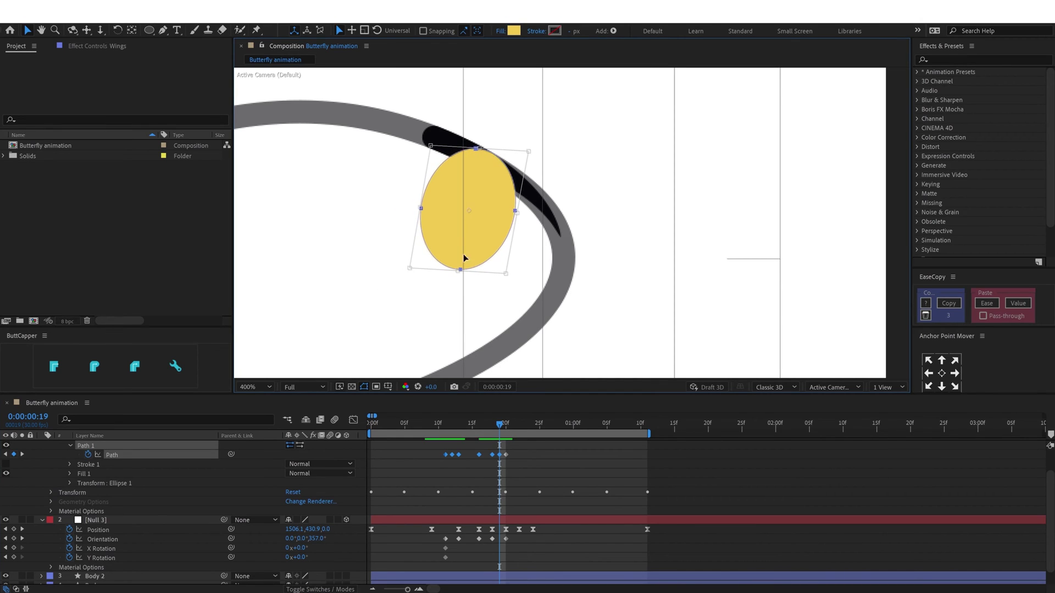
pyautogui.moveTo(479, 250); pyautogui.dragTo(467, 243)
# Rotate the wing's path and move it up against the underside of the body at 0:00:00:21
pyautogui.press(',')
pyautogui.moveTo(504, 426); pyautogui.dragTo(516, 424)
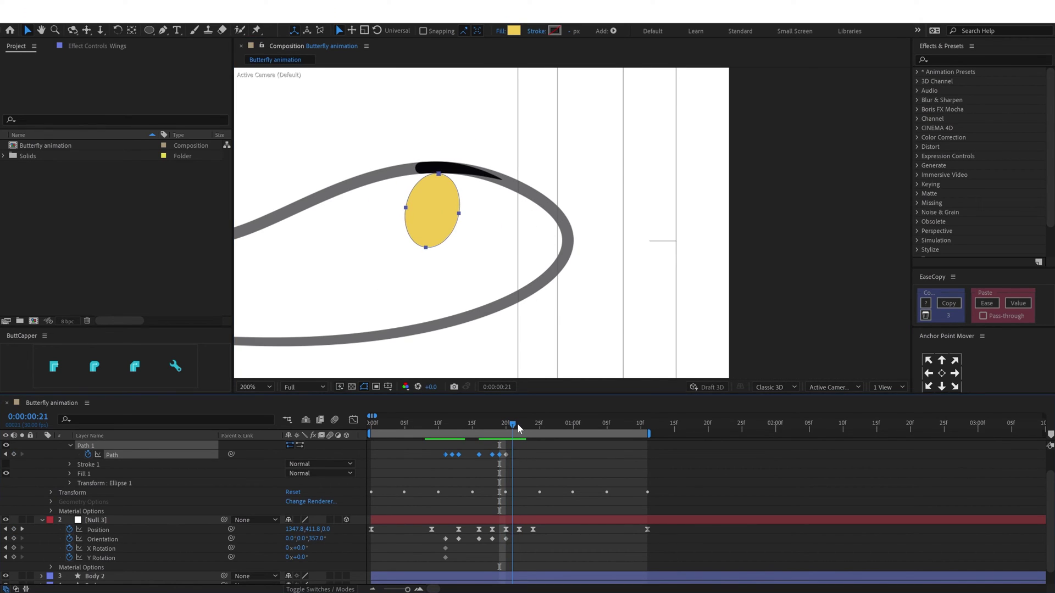
pyautogui.press('.')
pyautogui.moveTo(412, 264); pyautogui.dragTo(569, 280)
pyautogui.hotkey('ctrl', 't')
pyautogui.moveTo(516, 299); pyautogui.dragTo(541, 274)
pyautogui.moveTo(452, 235); pyautogui.dragTo(471, 220)
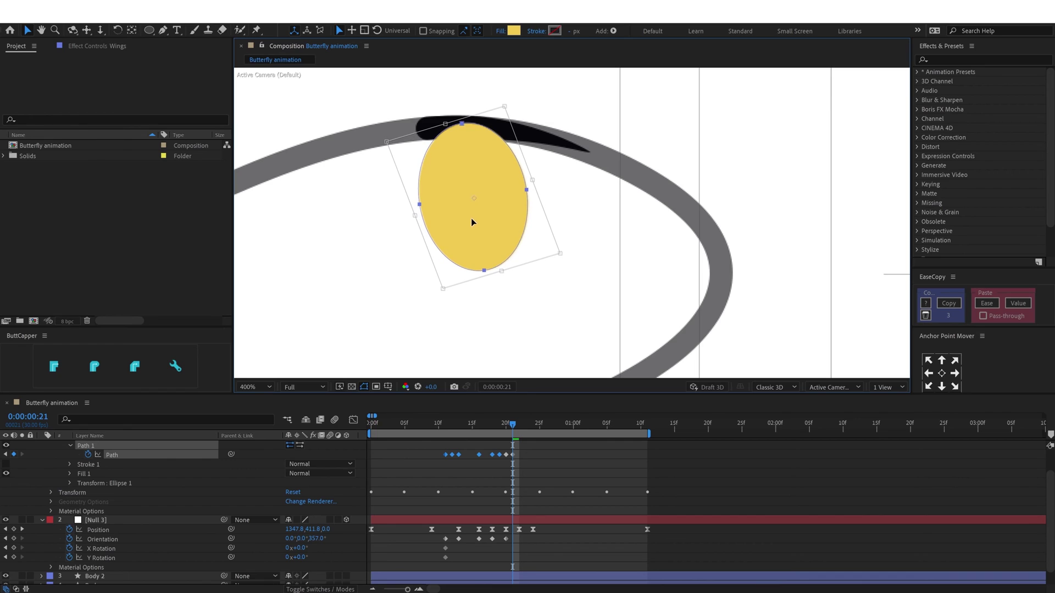
# Set Null 3's Z orientation to 334° at 0:00:00:23
pyautogui.click(512, 425)
pyautogui.moveTo(512, 425); pyautogui.dragTo(526, 424)
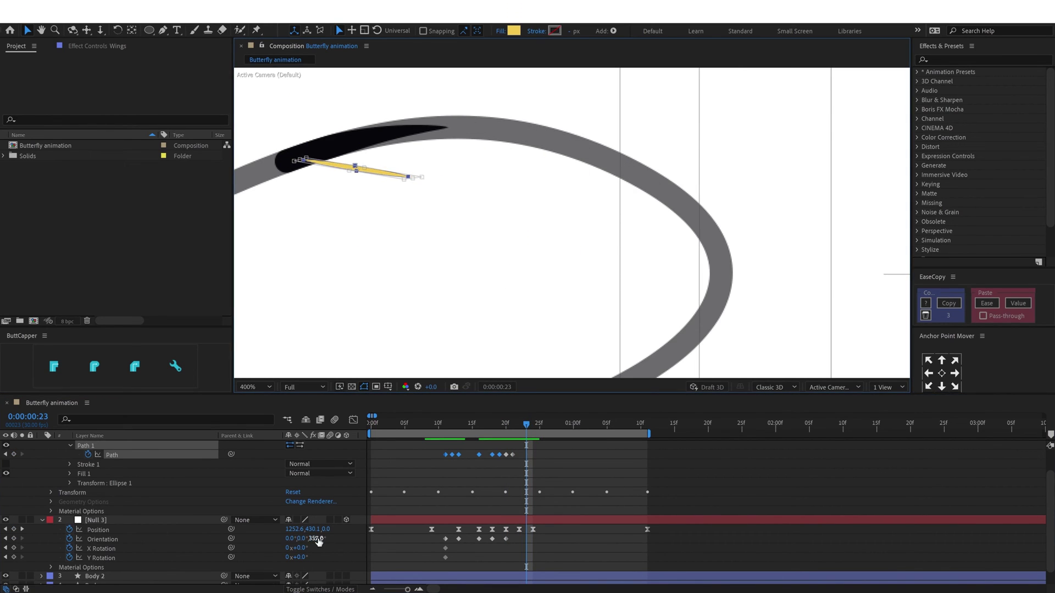
pyautogui.moveTo(318, 542); pyautogui.dragTo(310, 542)
# Add wing Path keyframes at 0:00:00:22 and 0:00:00:23, and refit the wing to the body at 0:00:00:22
pyautogui.click(521, 428)
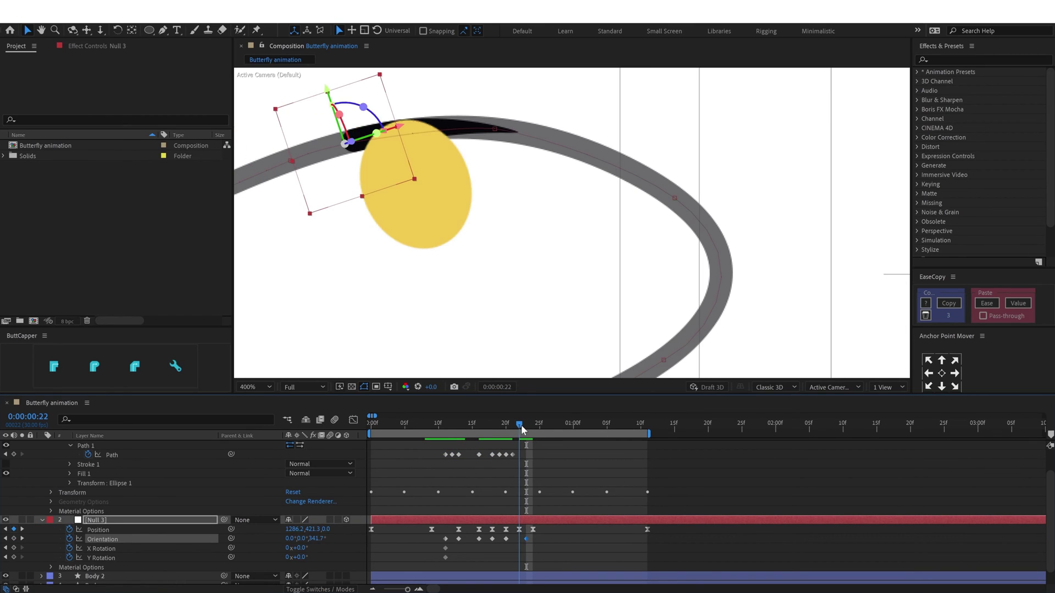
pyautogui.click(14, 454)
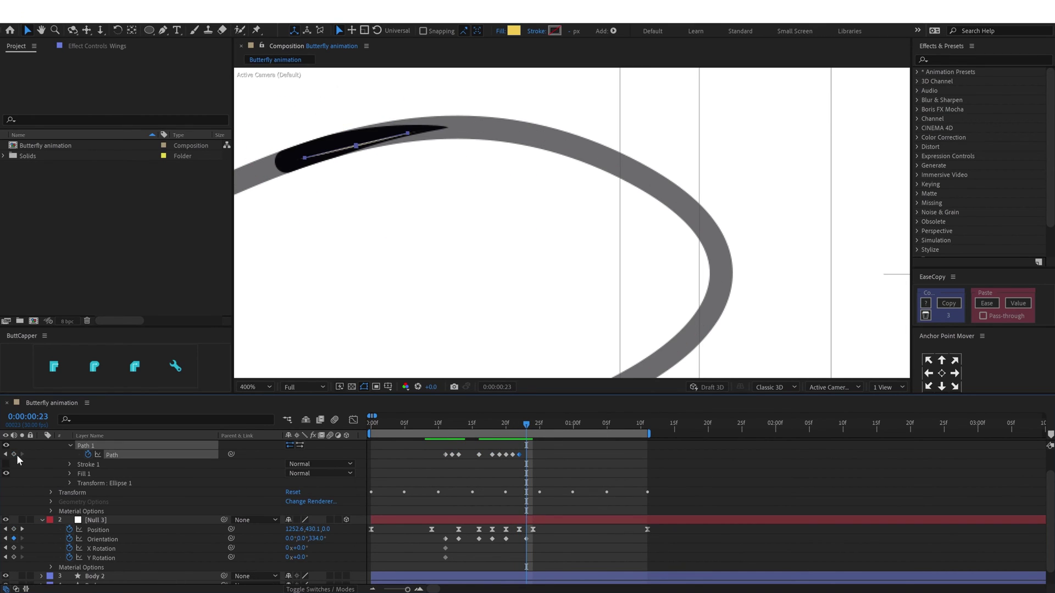
pyautogui.click(492, 473)
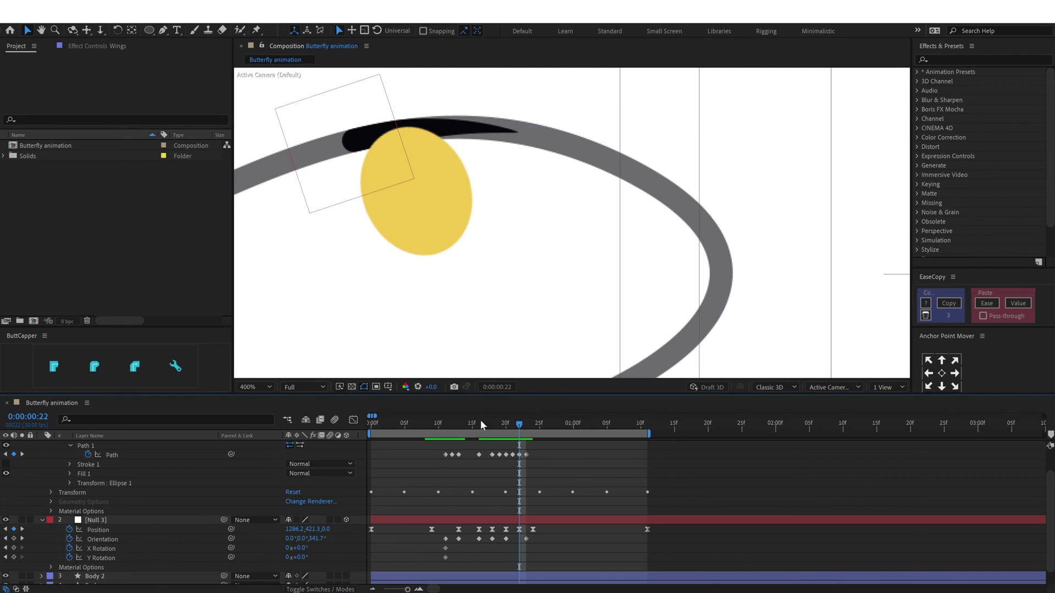
pyautogui.doubleClick(440, 252)
pyautogui.moveTo(378, 274); pyautogui.dragTo(408, 243)
pyautogui.scroll(-2, 408, 243)
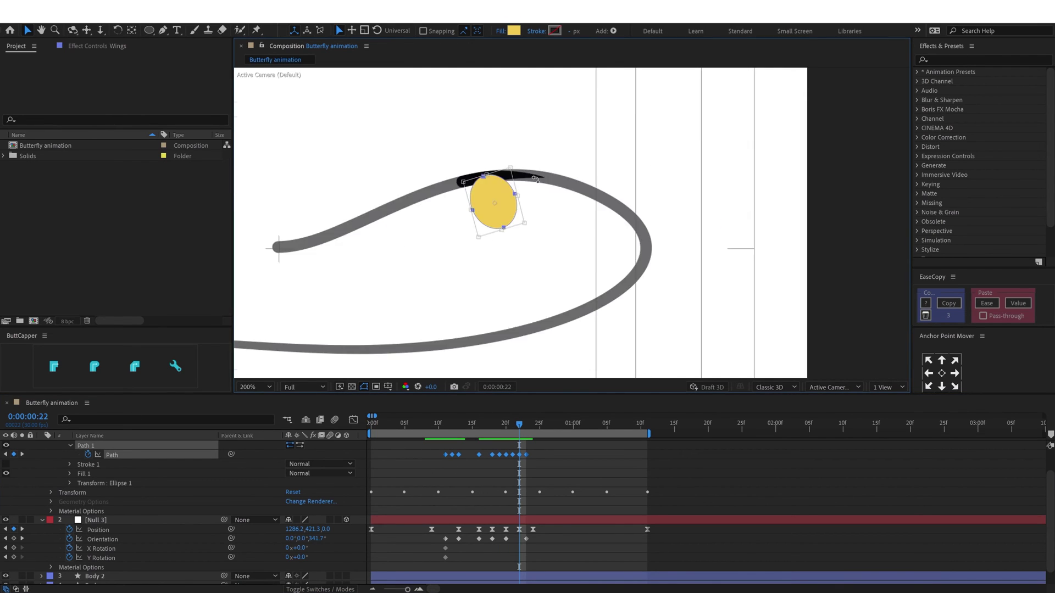
# Preview the butterfly animation from the first frame
pyautogui.moveTo(520, 426); pyautogui.dragTo(371, 429)
pyautogui.click(411, 451)
pyautogui.scroll(-2, 466, 278)
pyautogui.press('space')
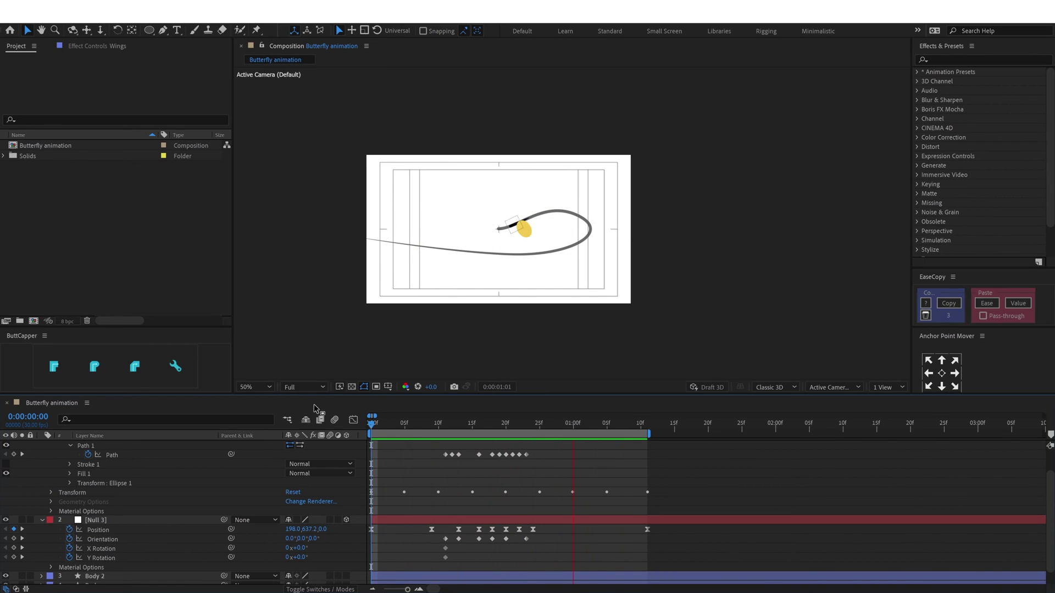
# Rotate and reshape the wing's path so it stands upright on the body behind the head at 0:00:00:24
pyautogui.moveTo(392, 426); pyautogui.dragTo(526, 427)
pyautogui.scroll(1, 534, 311)
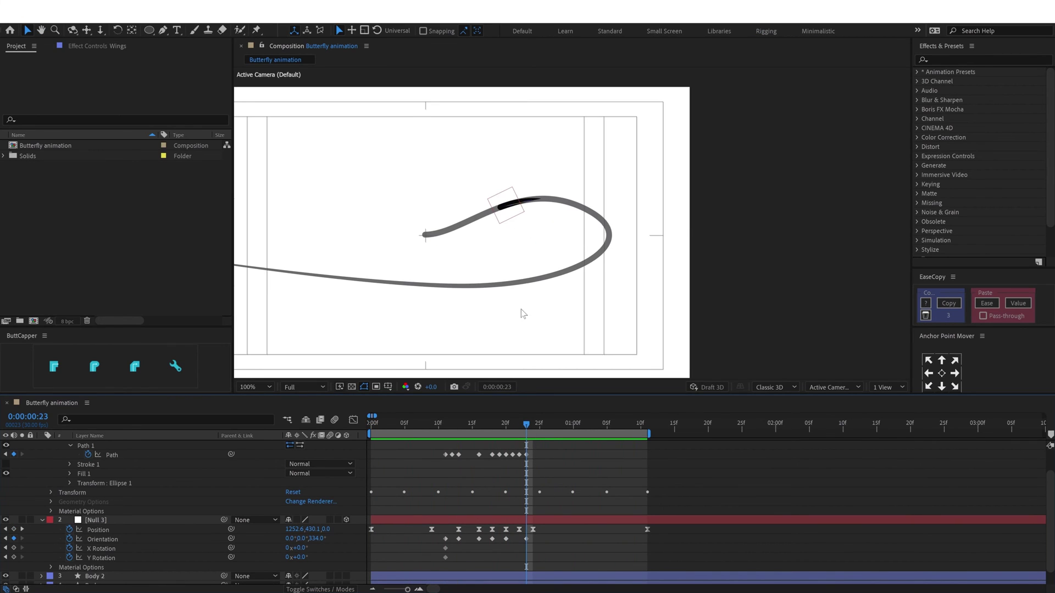
pyautogui.scroll(-1, 521, 313)
pyautogui.scroll(2, 555, 217)
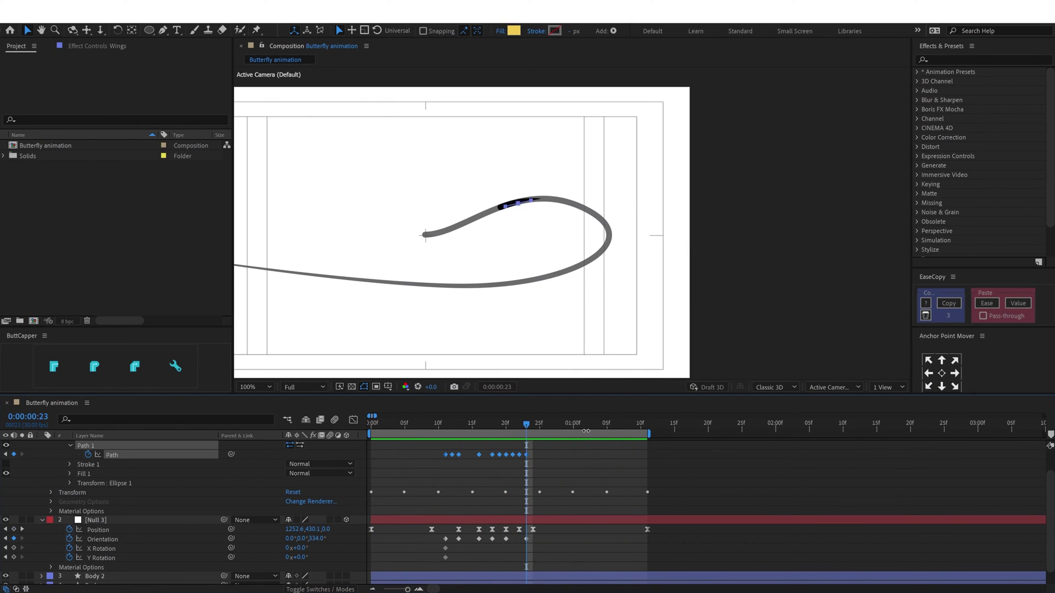
pyautogui.click(536, 424)
pyautogui.scroll(1, 543, 295)
pyautogui.click(113, 456)
pyautogui.doubleClick(450, 187)
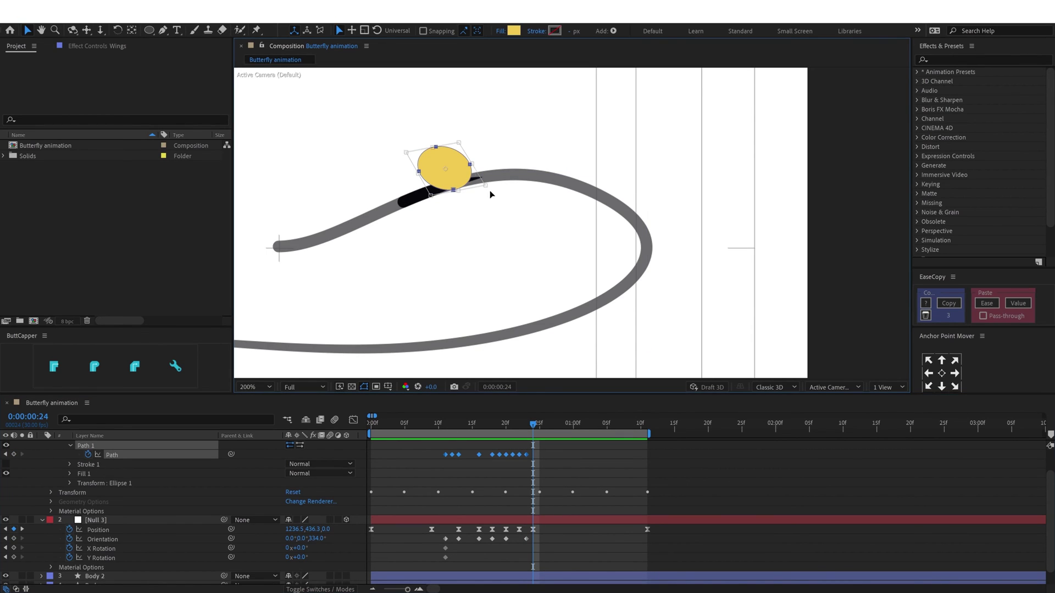
pyautogui.moveTo(488, 194); pyautogui.dragTo(475, 199)
pyautogui.moveTo(452, 166)
pyautogui.mouseDown()
pyautogui.moveTo(433, 170)
pyautogui.moveTo(428, 141)
pyautogui.moveTo(444, 169)
pyautogui.mouseUp()
pyautogui.doubleClick(400, 110)
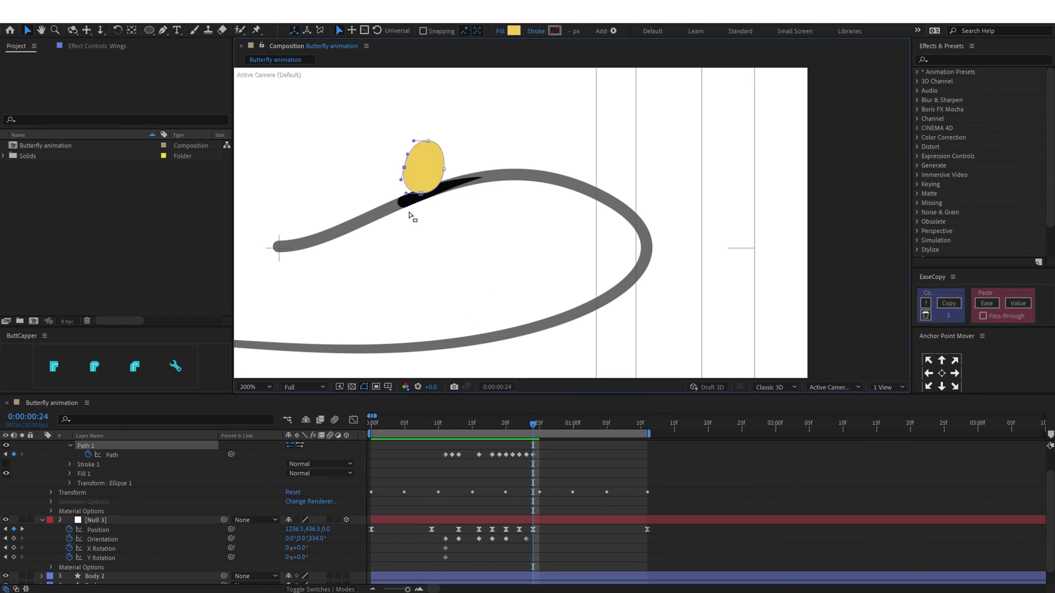
# Keyframe the wing's Path at 0:00:01:11 and paste Null 3's Orientation, X Rotation and Y Rotation keyframes from 0:00:00:11 there
pyautogui.click(540, 425)
pyautogui.moveTo(559, 431); pyautogui.dragTo(648, 427)
pyautogui.scroll(1, 627, 484)
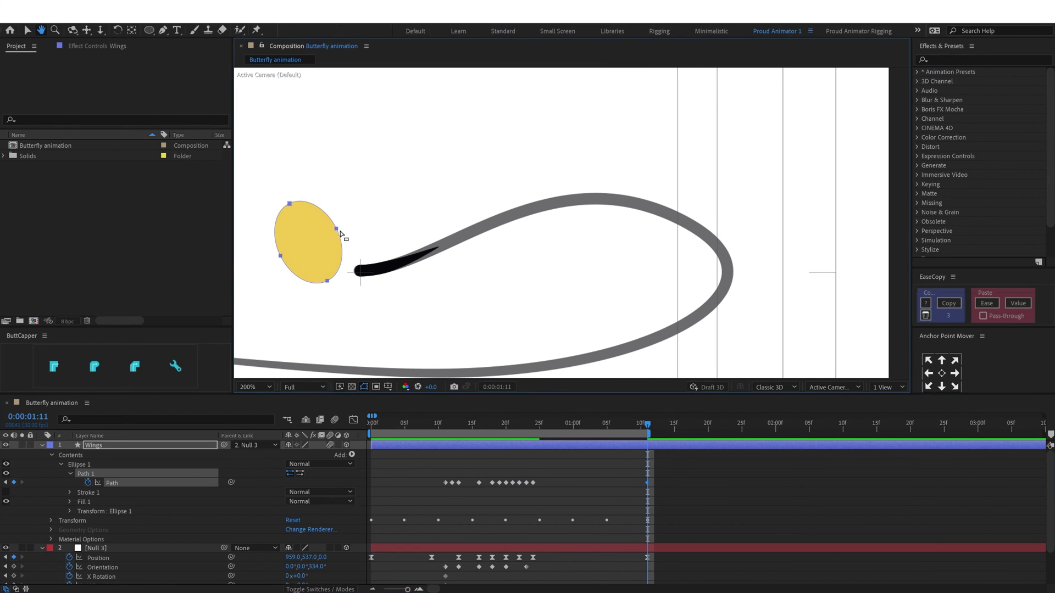
pyautogui.scroll(-1, 434, 561)
pyautogui.moveTo(442, 535); pyautogui.dragTo(446, 557)
pyautogui.hotkey('ctrl', 'c')
pyautogui.hotkey('ctrl', 'v')
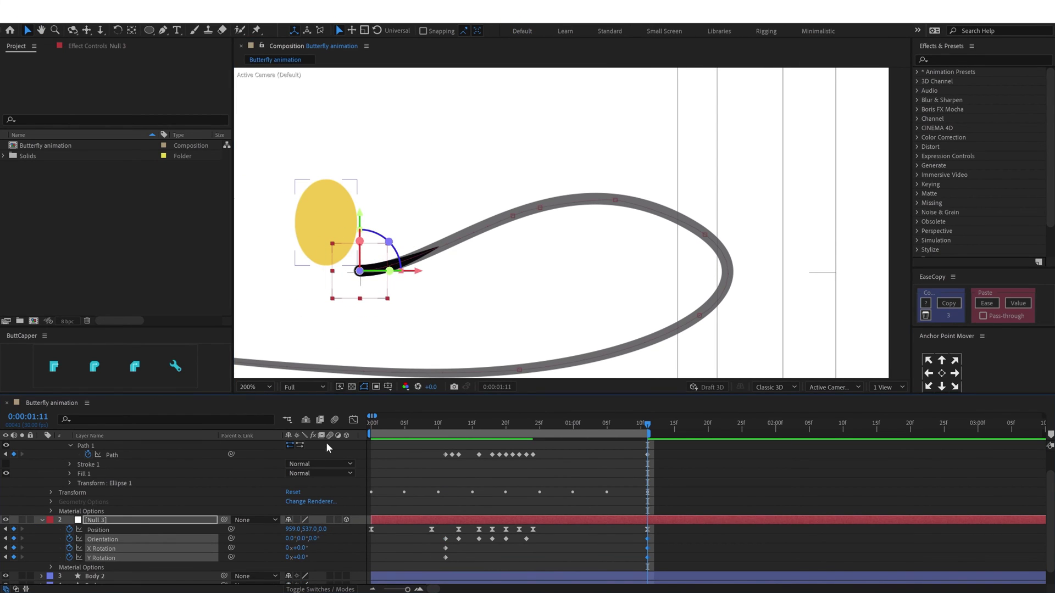
# Shift the wing's path onto the body just behind the head at 0:00:01:11
pyautogui.click(112, 455)
pyautogui.doubleClick(328, 266)
pyautogui.moveTo(343, 240); pyautogui.dragTo(387, 241)
# Refit the wing's path to the body at 0:00:01:00 and 0:00:00:27, adding Path keyframes there
pyautogui.moveTo(565, 421); pyautogui.dragTo(573, 426)
pyautogui.click(113, 455)
pyautogui.doubleClick(444, 240)
pyautogui.moveTo(444, 240); pyautogui.dragTo(454, 266)
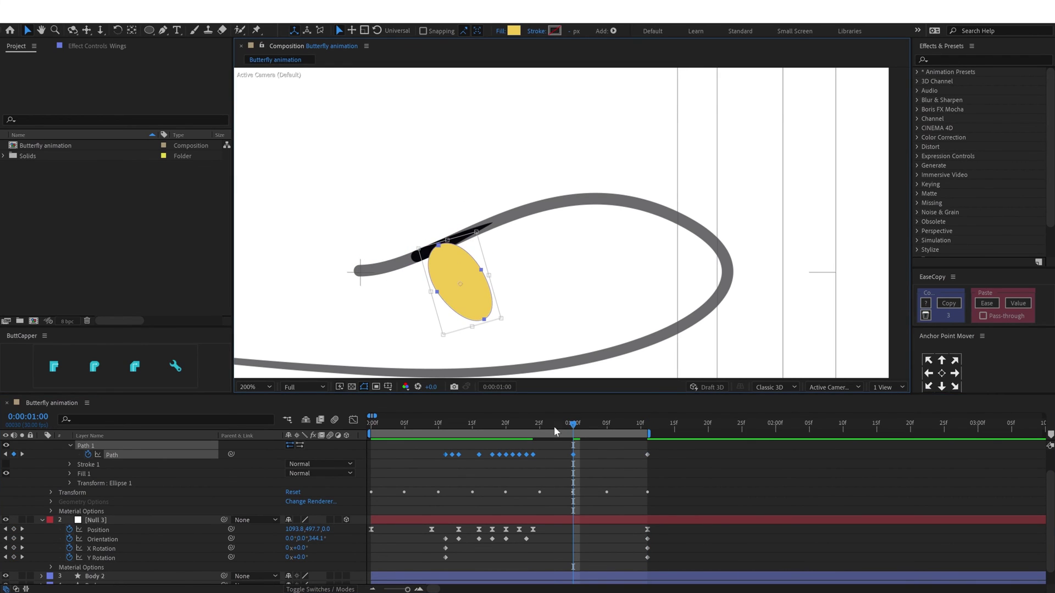
pyautogui.click(552, 425)
pyautogui.doubleClick(489, 218)
pyautogui.moveTo(489, 218); pyautogui.dragTo(479, 215)
pyautogui.click(540, 425)
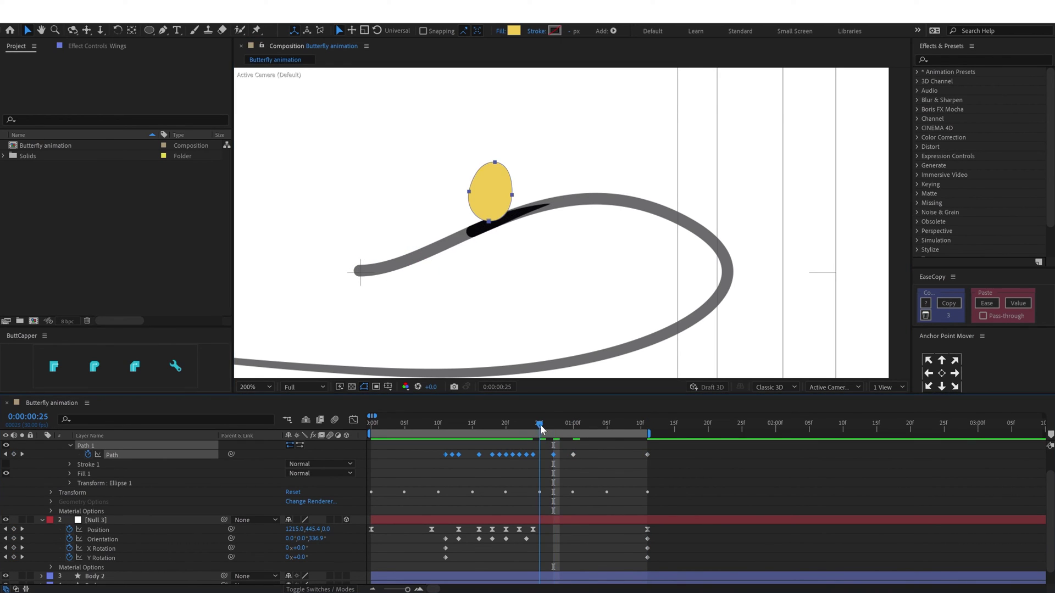
# Move the wing's path back onto the body at 0:00:01:04 and 0:00:01:07, adding Path keyframes there
pyautogui.click(600, 425)
pyautogui.doubleClick(406, 288)
pyautogui.moveTo(411, 279); pyautogui.dragTo(405, 252)
pyautogui.click(585, 427)
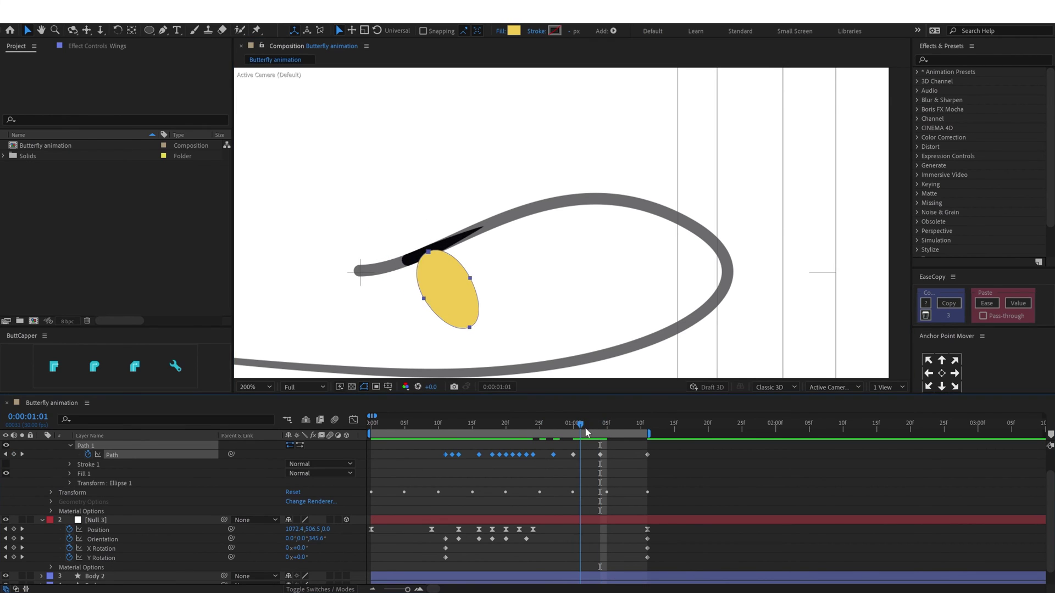
pyautogui.click(620, 425)
pyautogui.moveTo(386, 288)
pyautogui.mouseDown()
pyautogui.moveTo(393, 264)
pyautogui.moveTo(424, 269)
pyautogui.moveTo(391, 314)
pyautogui.moveTo(380, 307)
pyautogui.mouseUp()
# Replace the wing's Path keyframe at 0:00:01:09 and refit the wing to the body behind the head
pyautogui.click(635, 427)
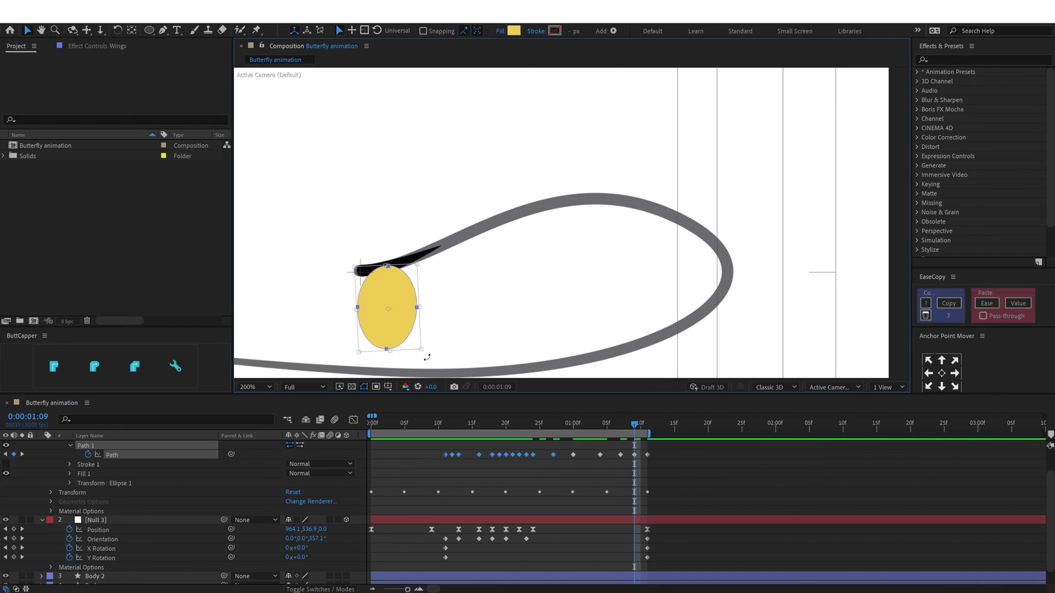
pyautogui.moveTo(426, 357); pyautogui.dragTo(466, 342)
pyautogui.moveTo(402, 312); pyautogui.dragTo(414, 311)
pyautogui.click(639, 427)
pyautogui.moveTo(639, 427); pyautogui.dragTo(635, 426)
pyautogui.click(635, 455)
pyautogui.press('Delete')
pyautogui.click(392, 317)
pyautogui.moveTo(399, 342); pyautogui.dragTo(405, 288)
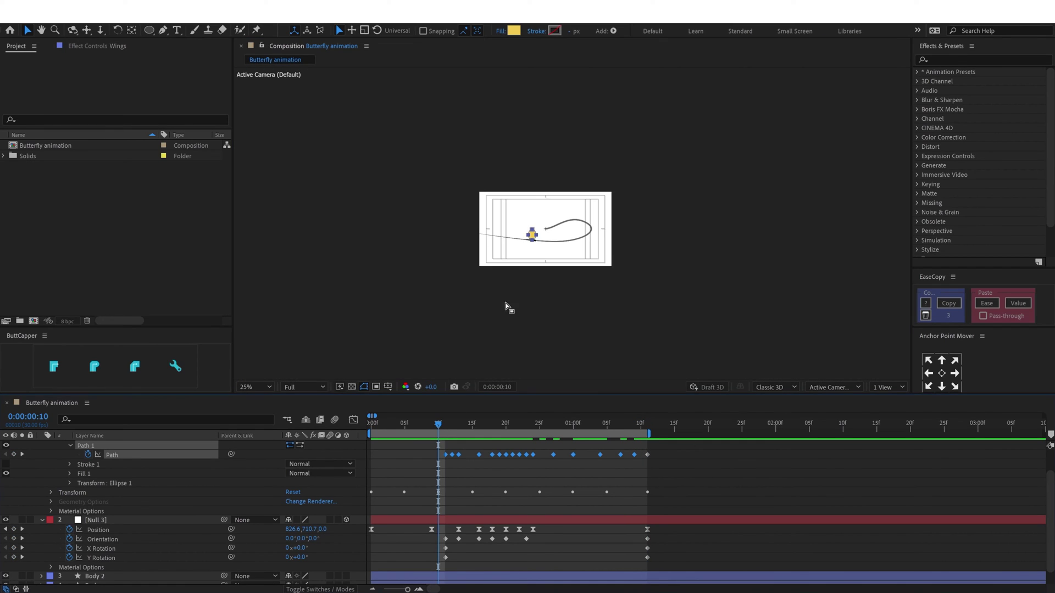
# Preview the butterfly animation from 0:00:00:10 to check how the wing follows the body
pyautogui.press('space')
pyautogui.scroll(3, 505, 303)
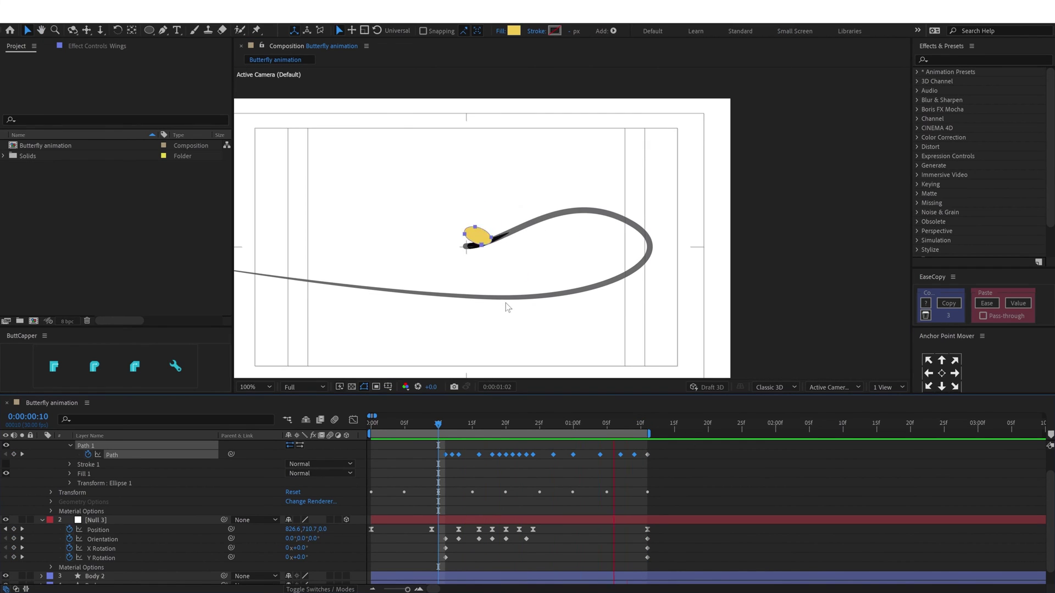
pyautogui.click(511, 479)
pyautogui.scroll(-1, 525, 325)
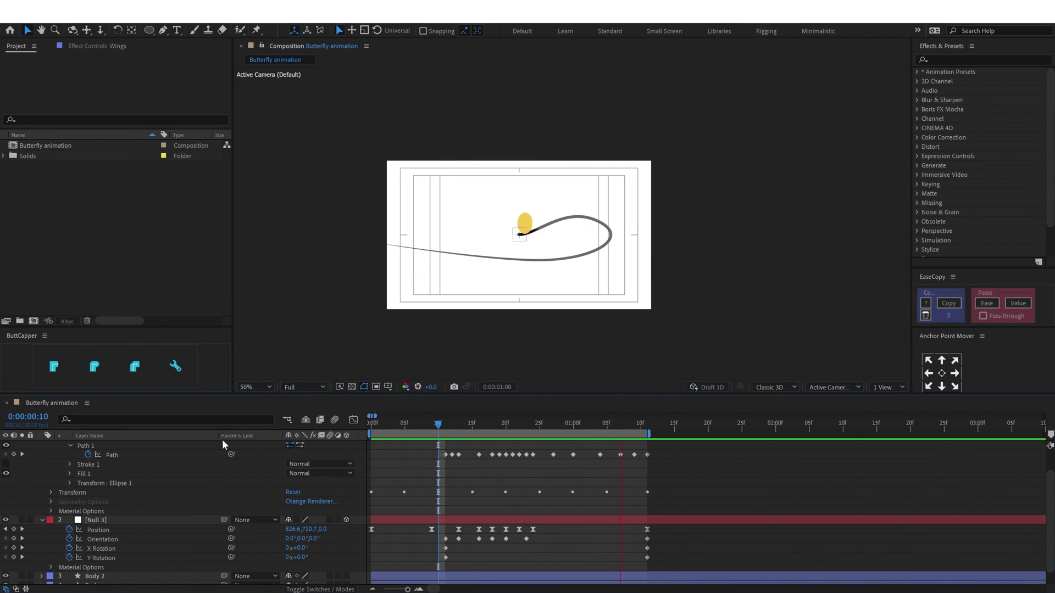
pyautogui.press('space')
# Show only the layers' keyframed properties, hide the Body 2 layer and preview the animation from the first frame
pyautogui.scroll(2, 406, 489)
pyautogui.press('u')
pyautogui.click(58, 538)
pyautogui.click(7, 539)
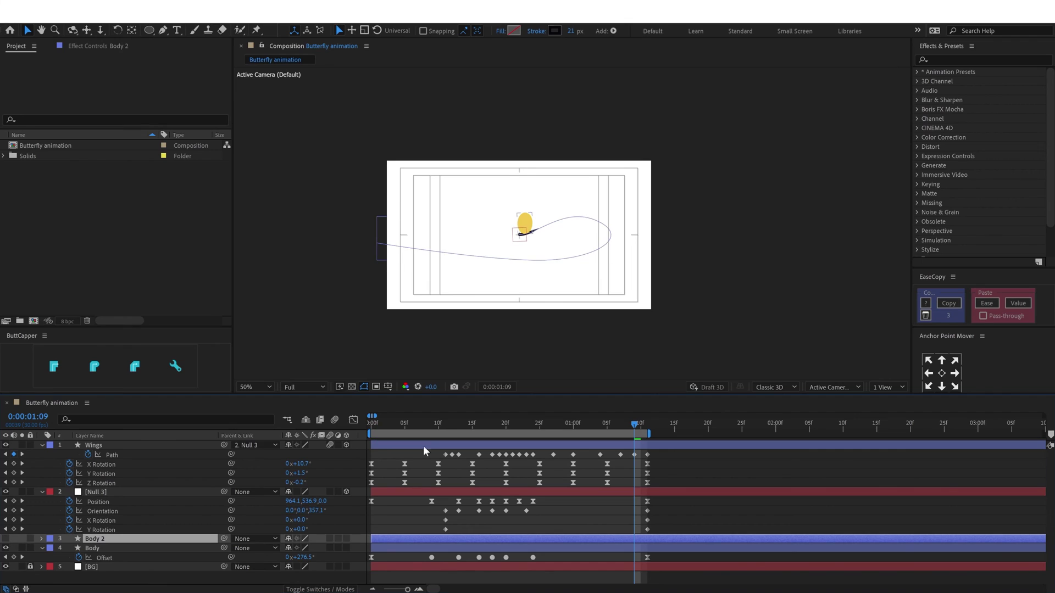
pyautogui.click(336, 446)
pyautogui.press('Home')
pyautogui.press('space')
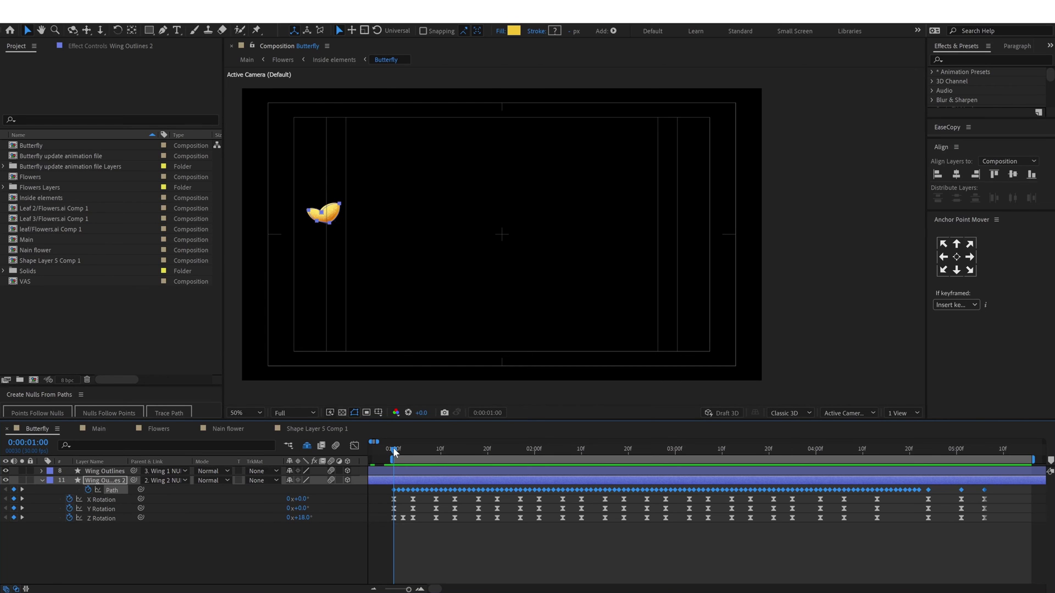
# Scrub through the finished Butterfly composition to examine its keyframed wing motion
pyautogui.moveTo(432, 452); pyautogui.dragTo(536, 458)
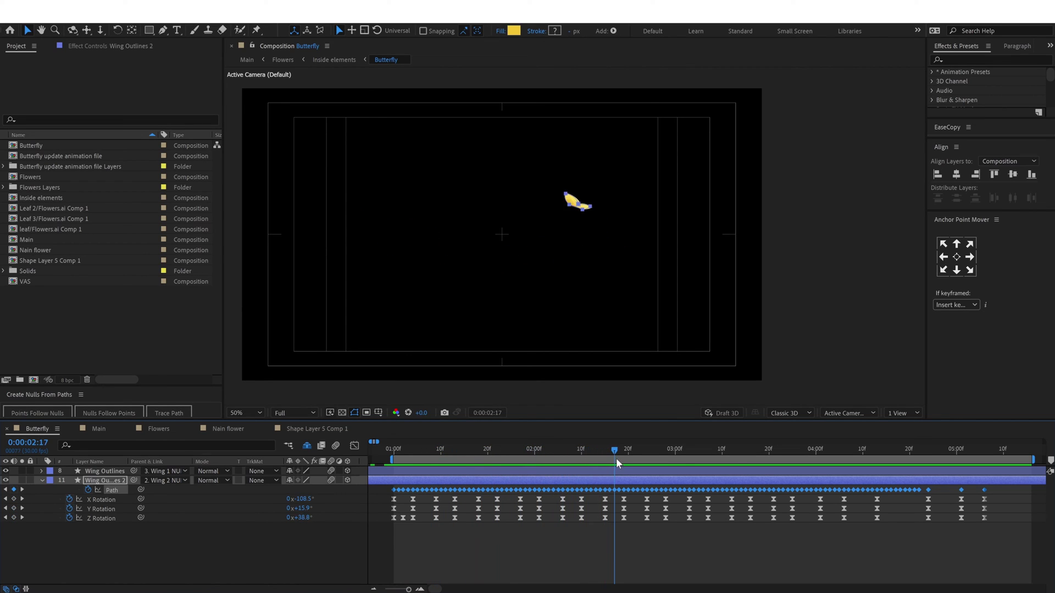